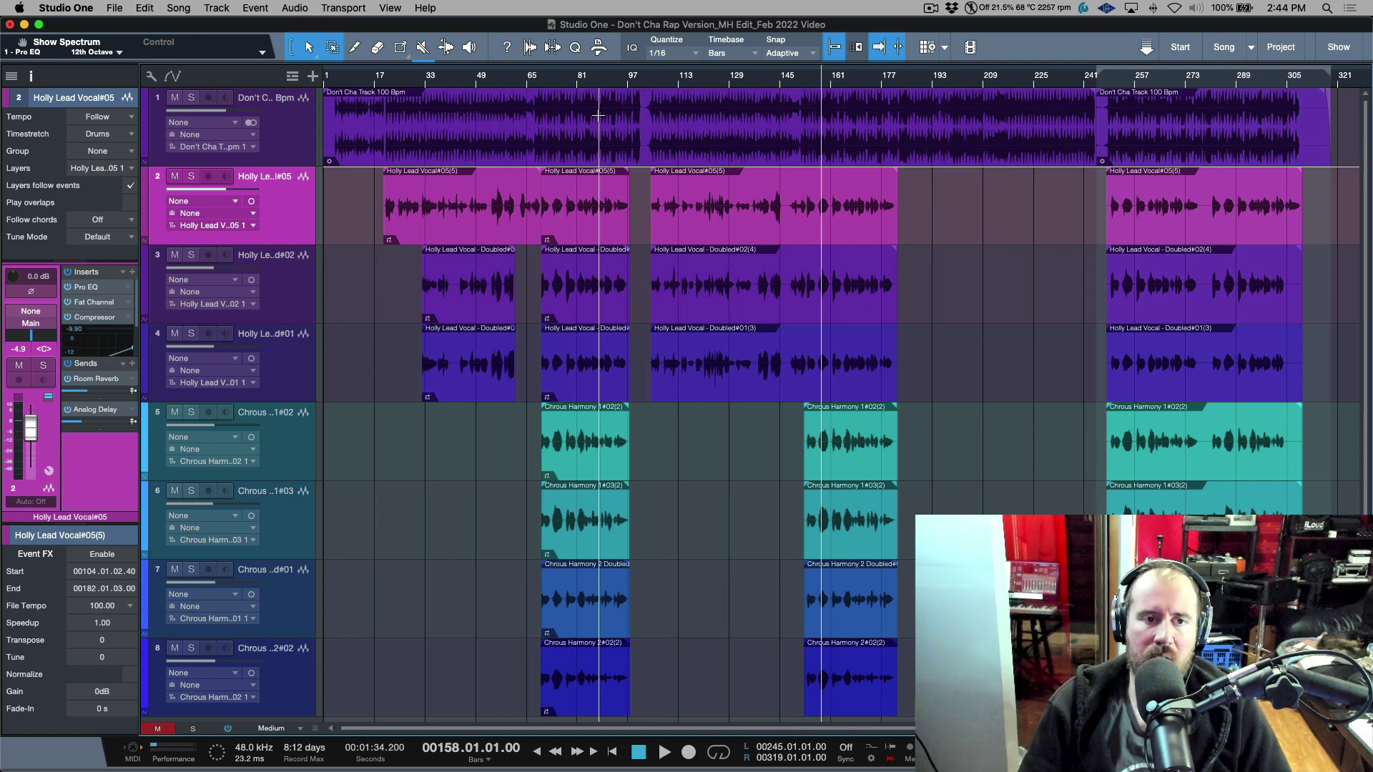
{"action": "left_click", "coordinate": [795, 235]}
{"action": "left_click", "coordinate": [607, 227]}
{"action": "left_click", "coordinate": [491, 224]}
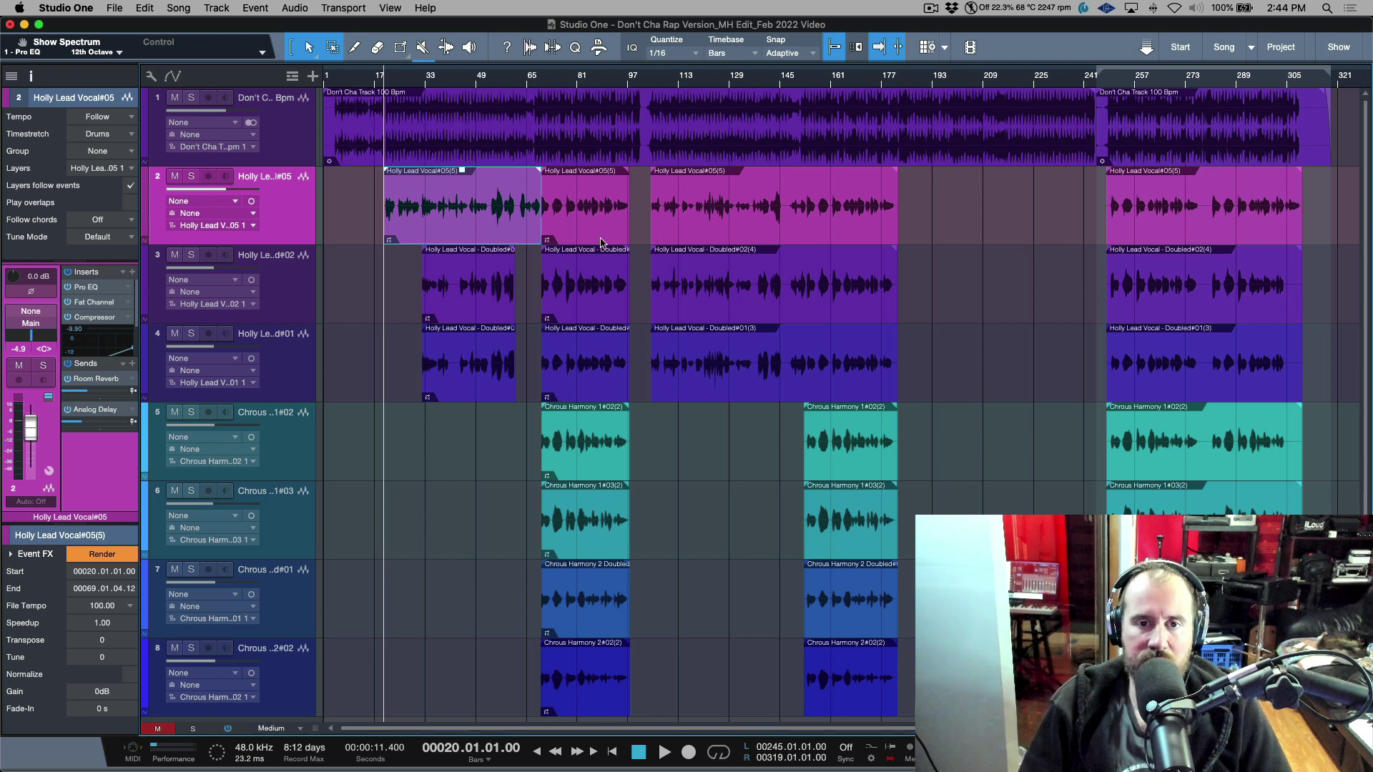
{"action": "left_click", "coordinate": [939, 225]}
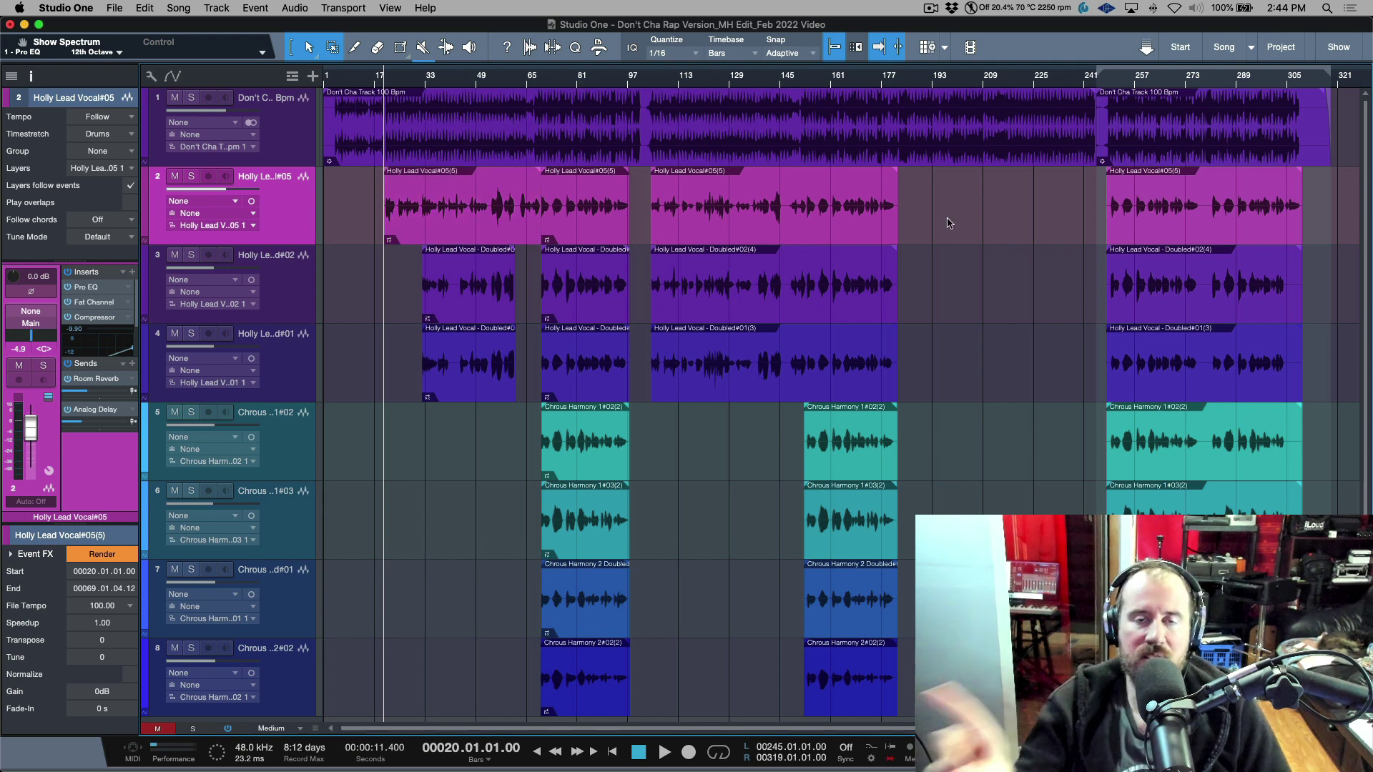
Examine the layer options of the doubled lead vocal and chorus harmony tracks, one track at a time.
{"action": "left_click", "coordinate": [294, 293]}
{"action": "left_click", "coordinate": [281, 358]}
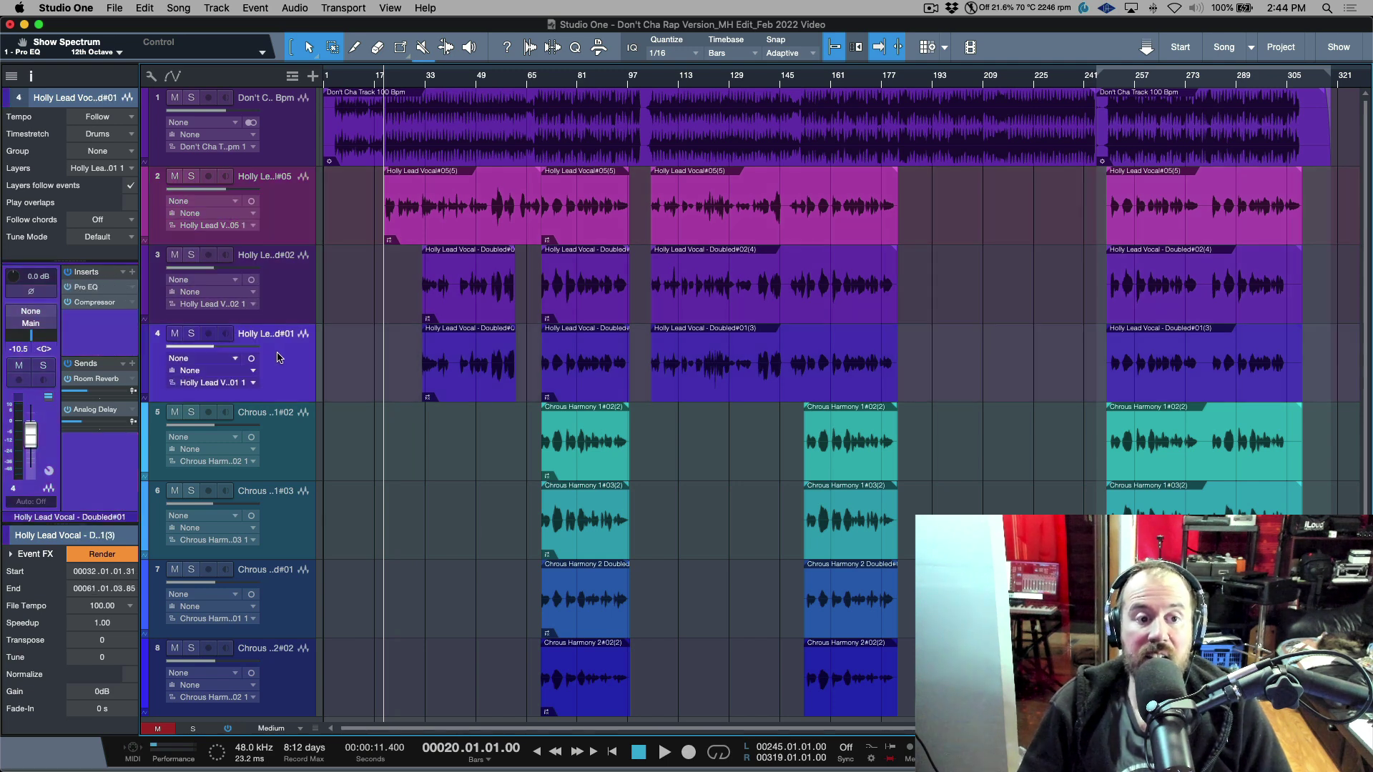
{"action": "left_click", "coordinate": [252, 384]}
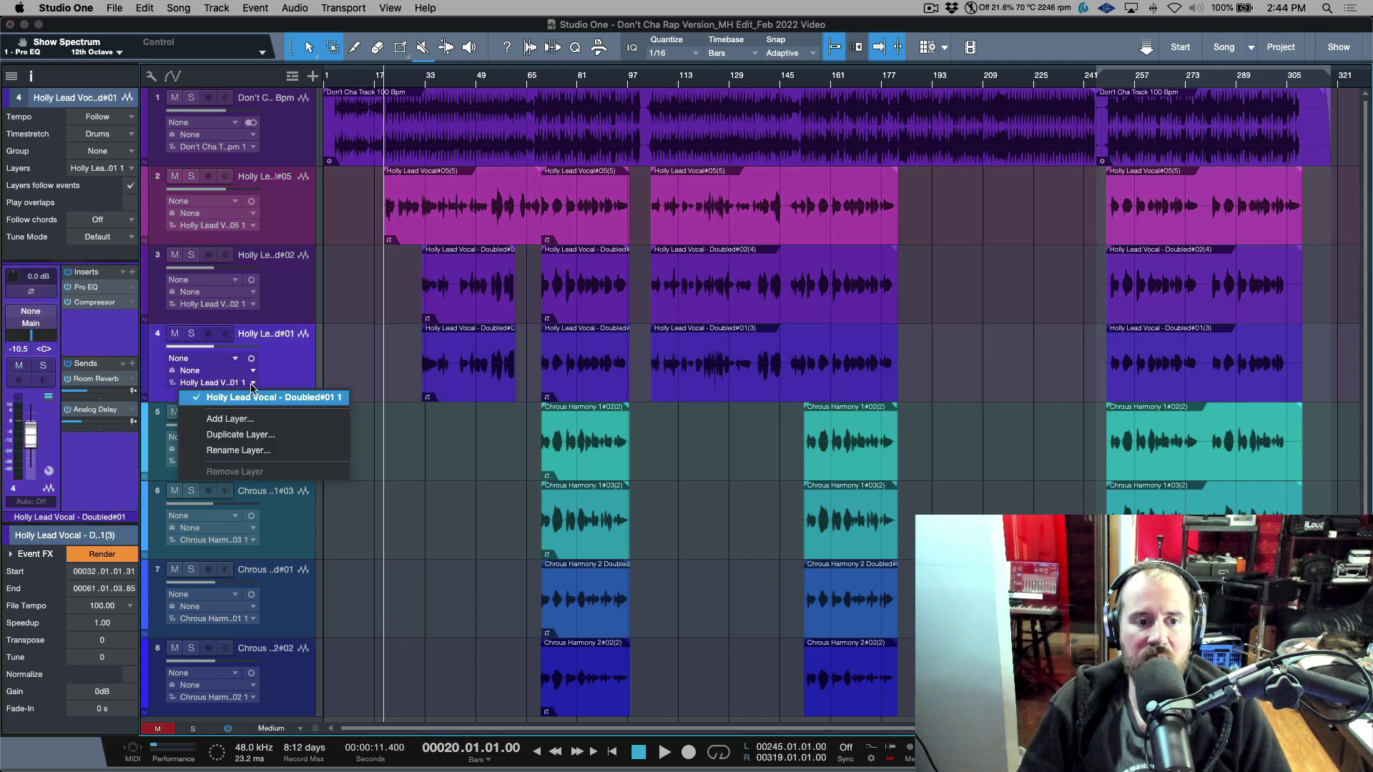
{"action": "left_click", "coordinate": [300, 365]}
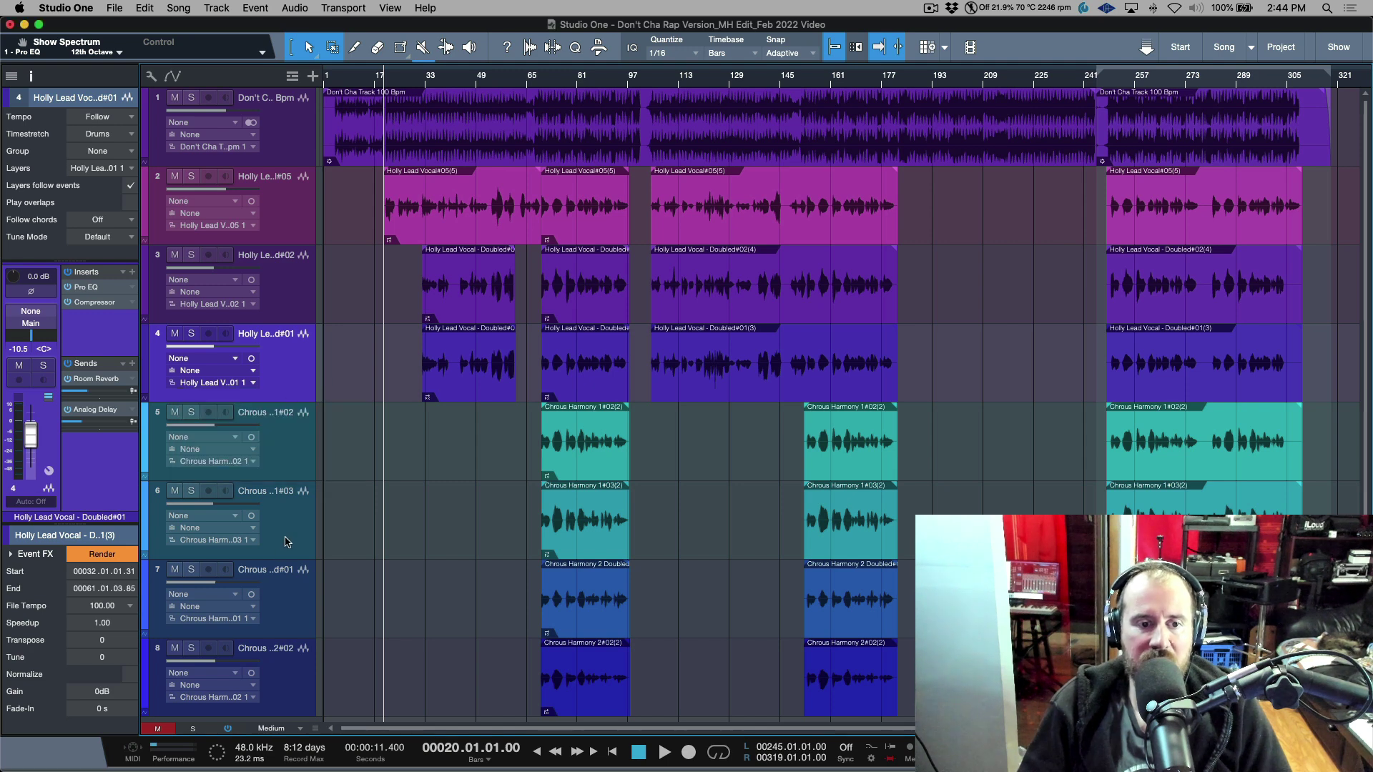
{"action": "left_click", "coordinate": [264, 539]}
{"action": "left_click", "coordinate": [250, 540]}
{"action": "left_click", "coordinate": [294, 521]}
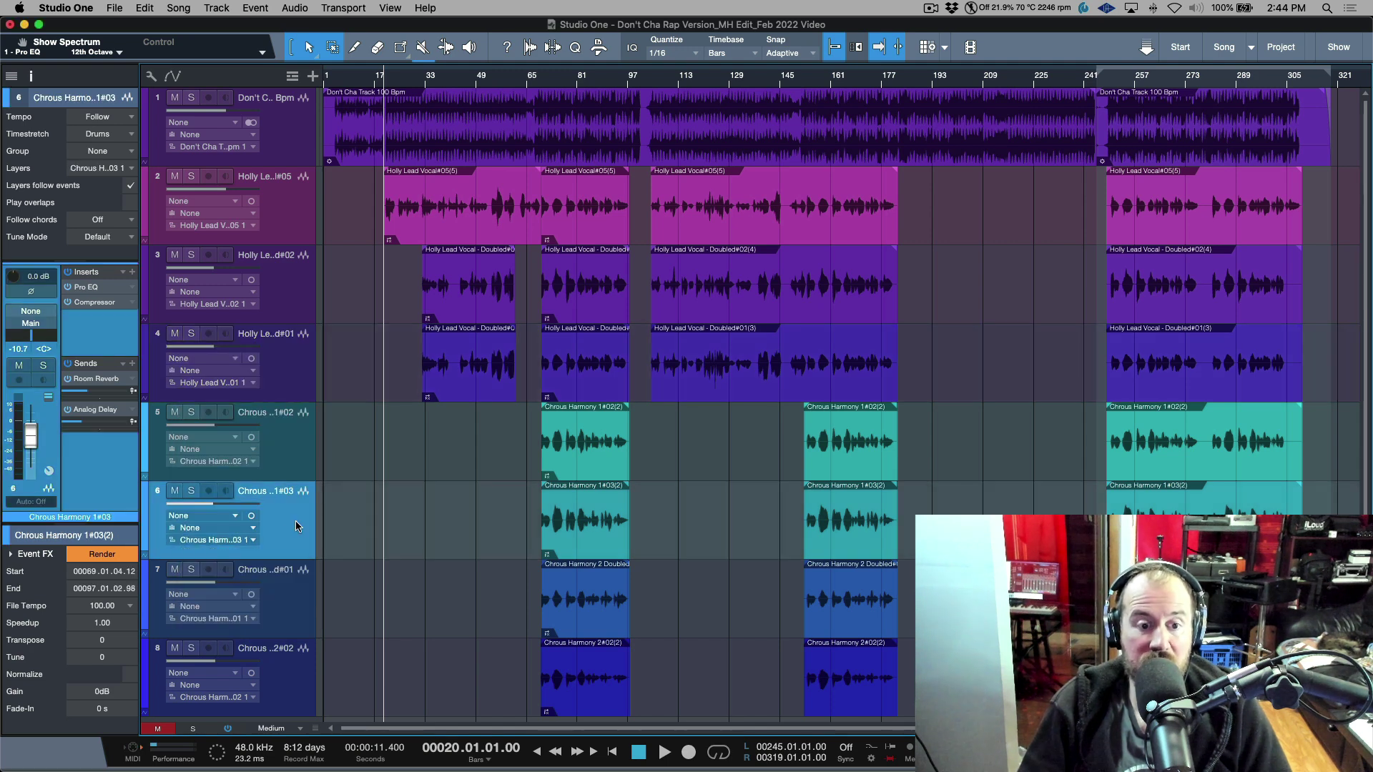
{"action": "left_click", "coordinate": [290, 594]}
{"action": "left_click", "coordinate": [253, 620]}
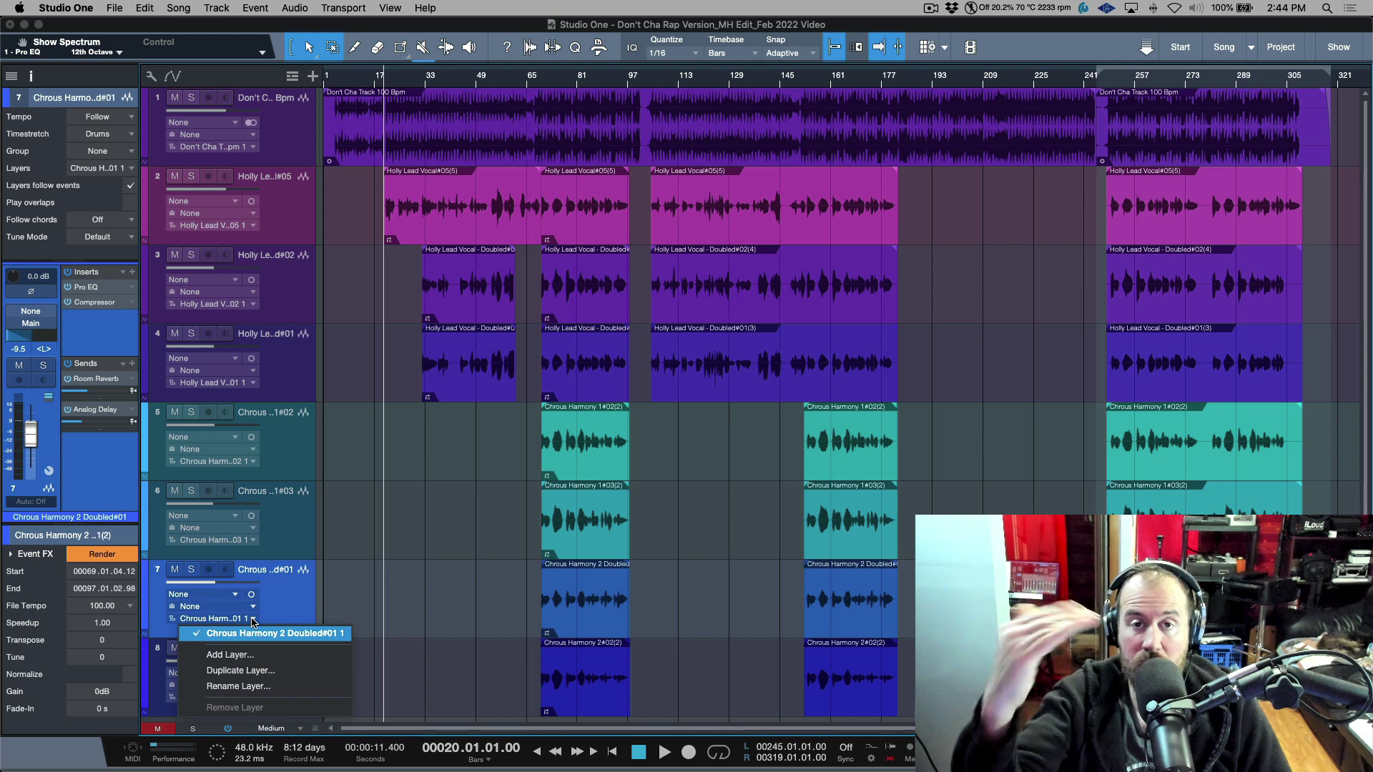
{"action": "left_click", "coordinate": [301, 610]}
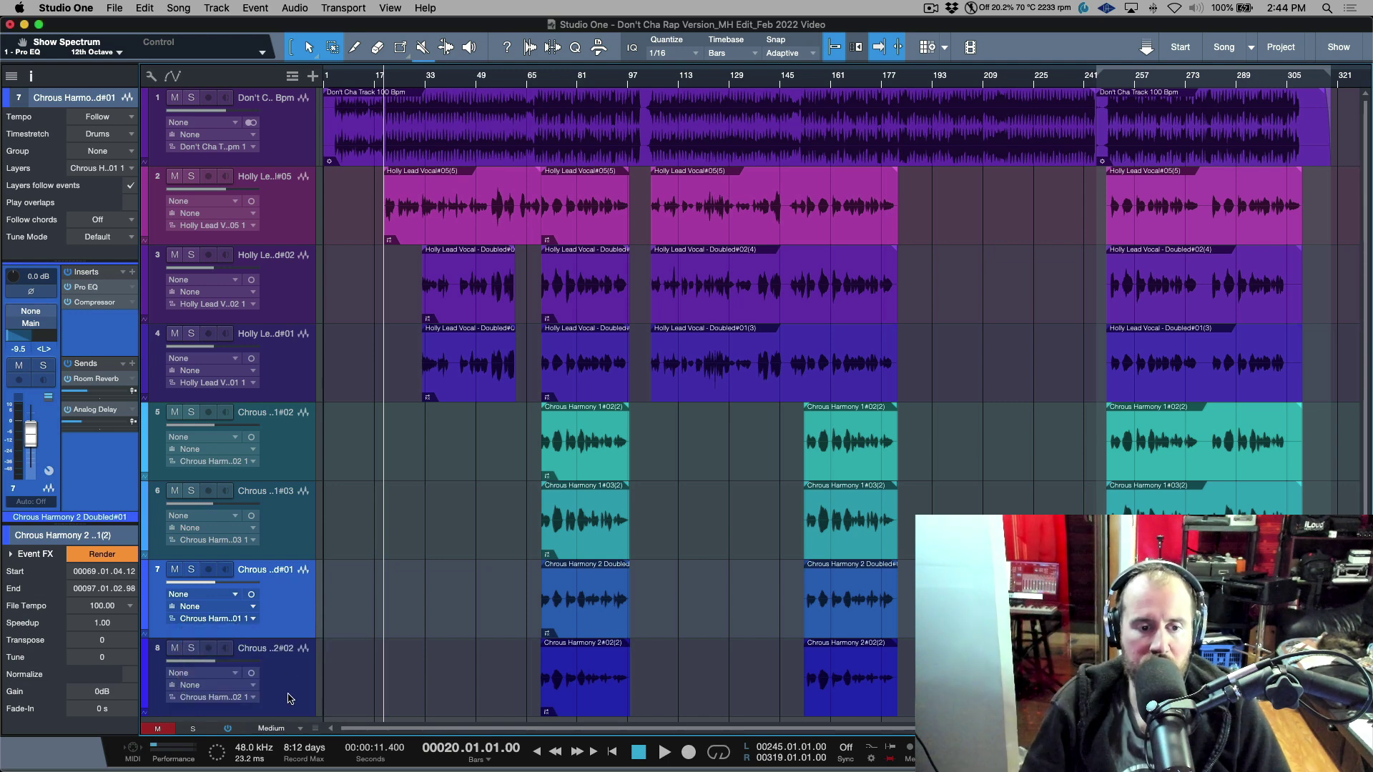
{"action": "left_click", "coordinate": [290, 703]}
Add a new empty layer with the suggested name to the lead vocal track.
{"action": "left_click", "coordinate": [290, 205]}
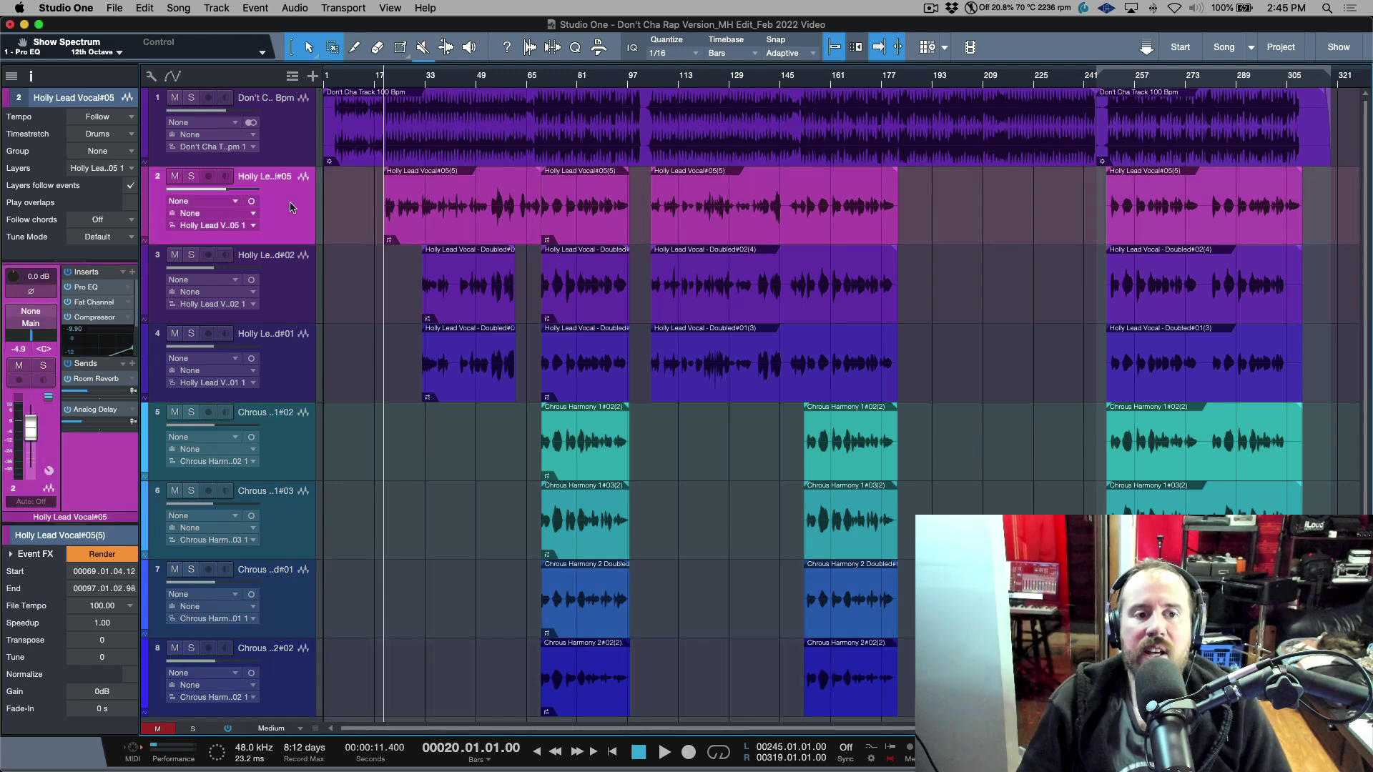
{"action": "left_click", "coordinate": [253, 226]}
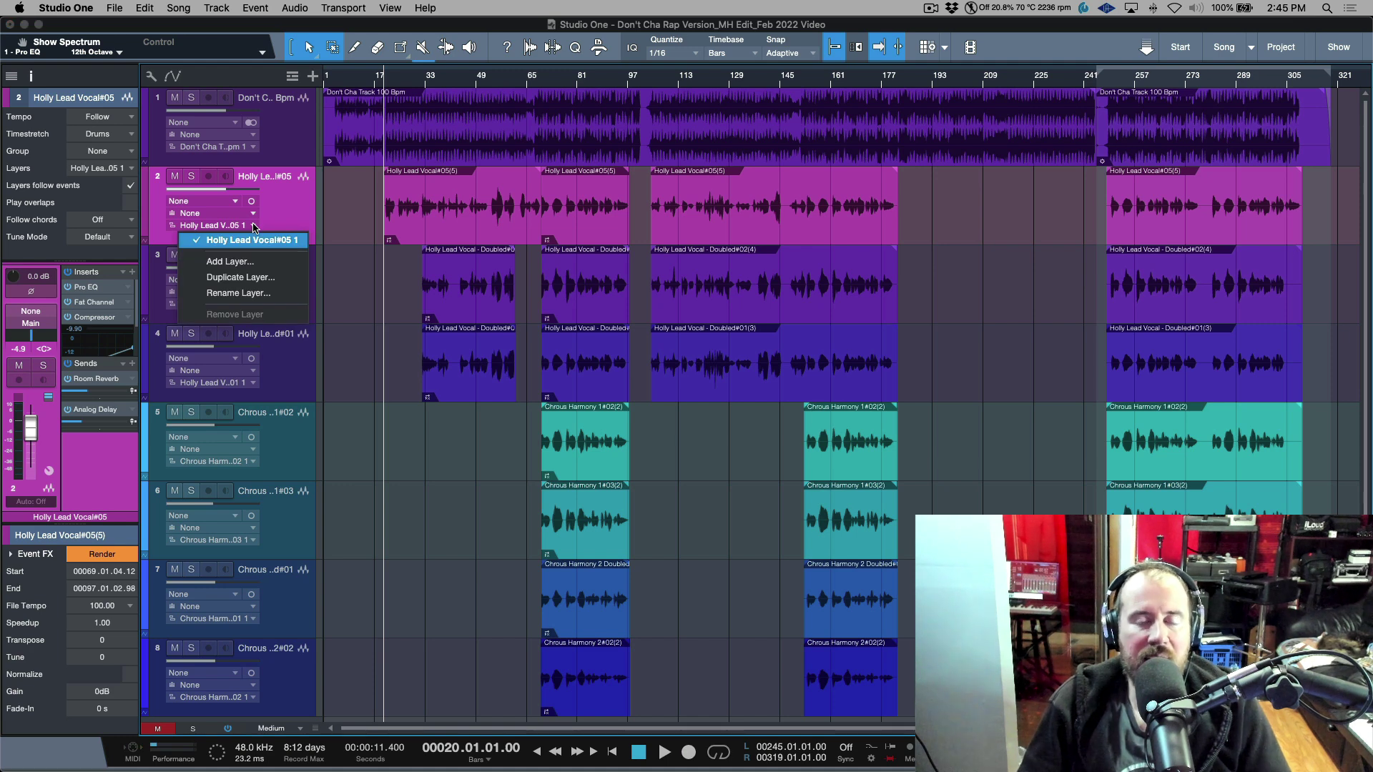
{"action": "left_click", "coordinate": [247, 262]}
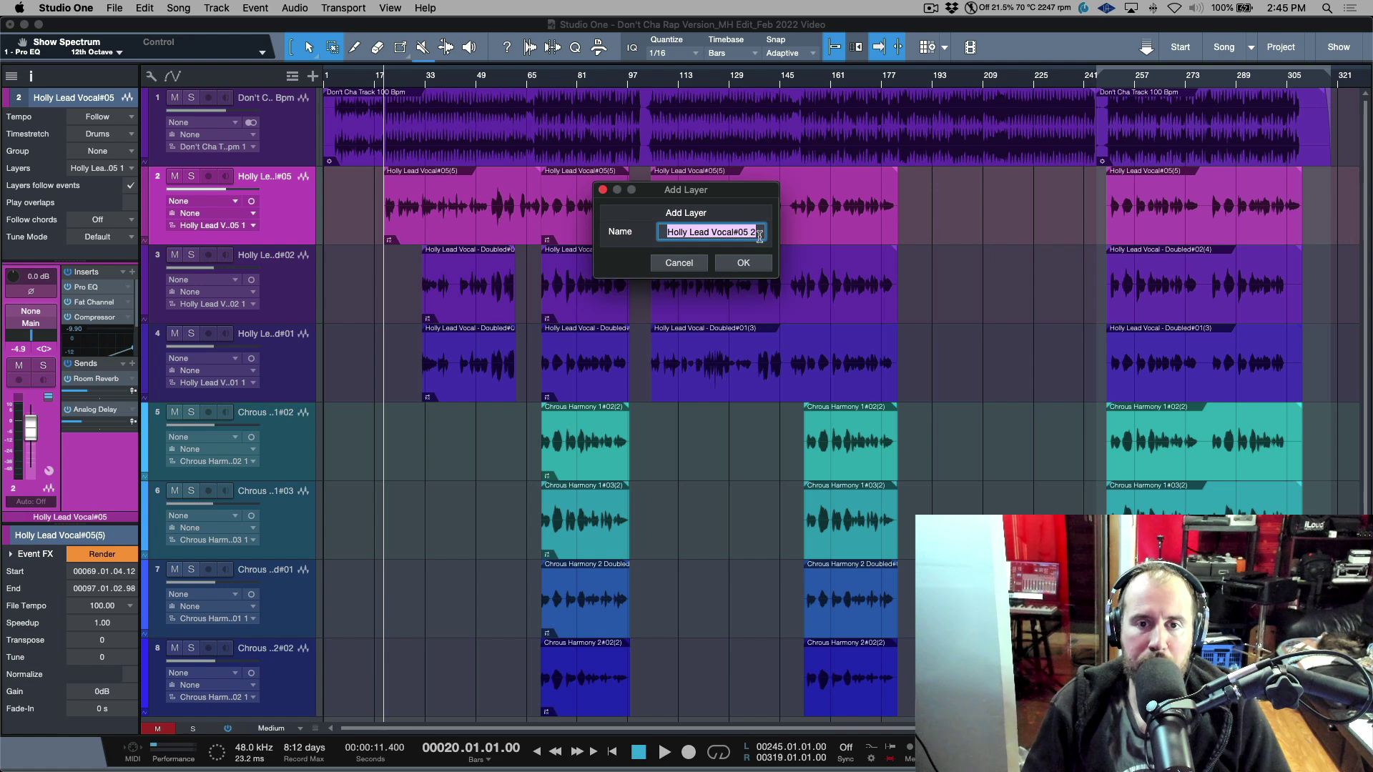
{"action": "left_click", "coordinate": [743, 262]}
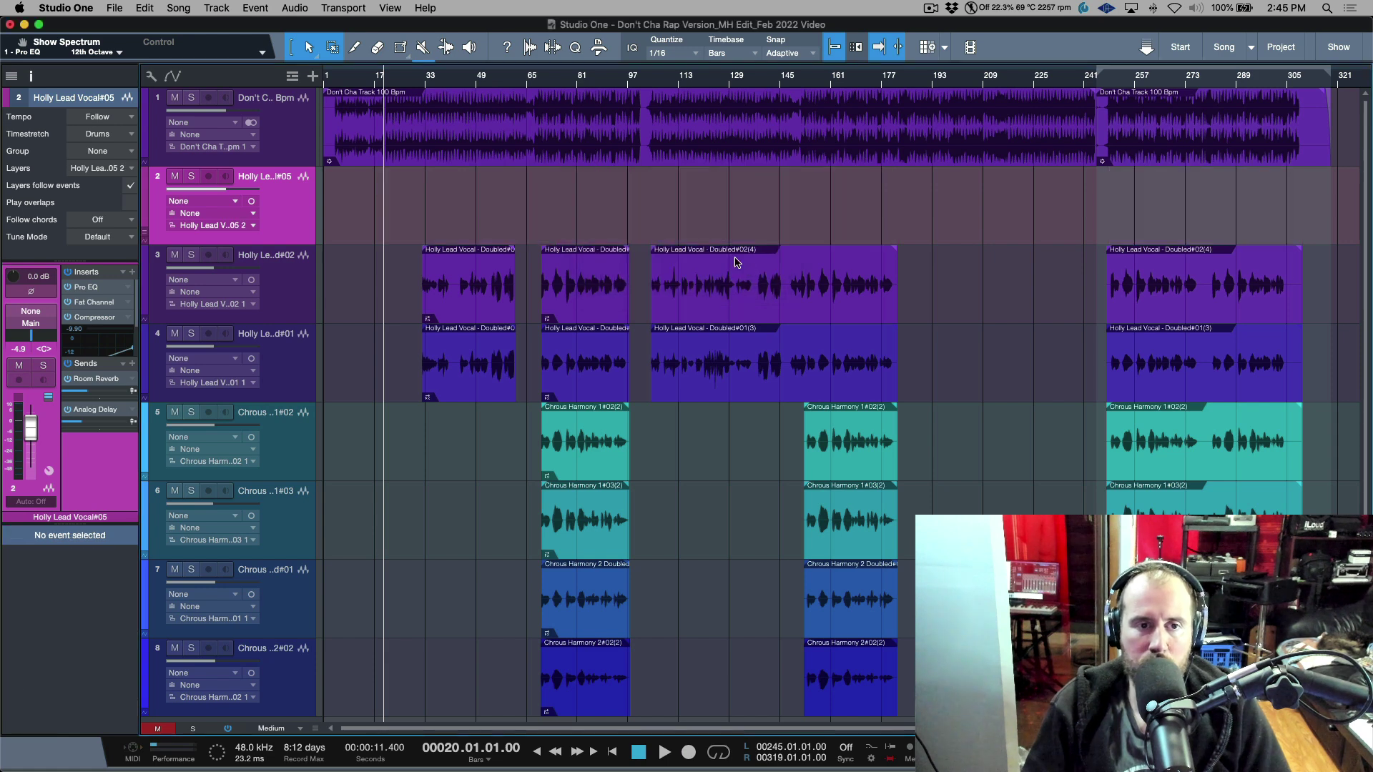
Check the lead vocal track's layer list and undo the addition of the empty layer.
{"action": "left_click", "coordinate": [257, 228]}
{"action": "left_click", "coordinate": [279, 238]}
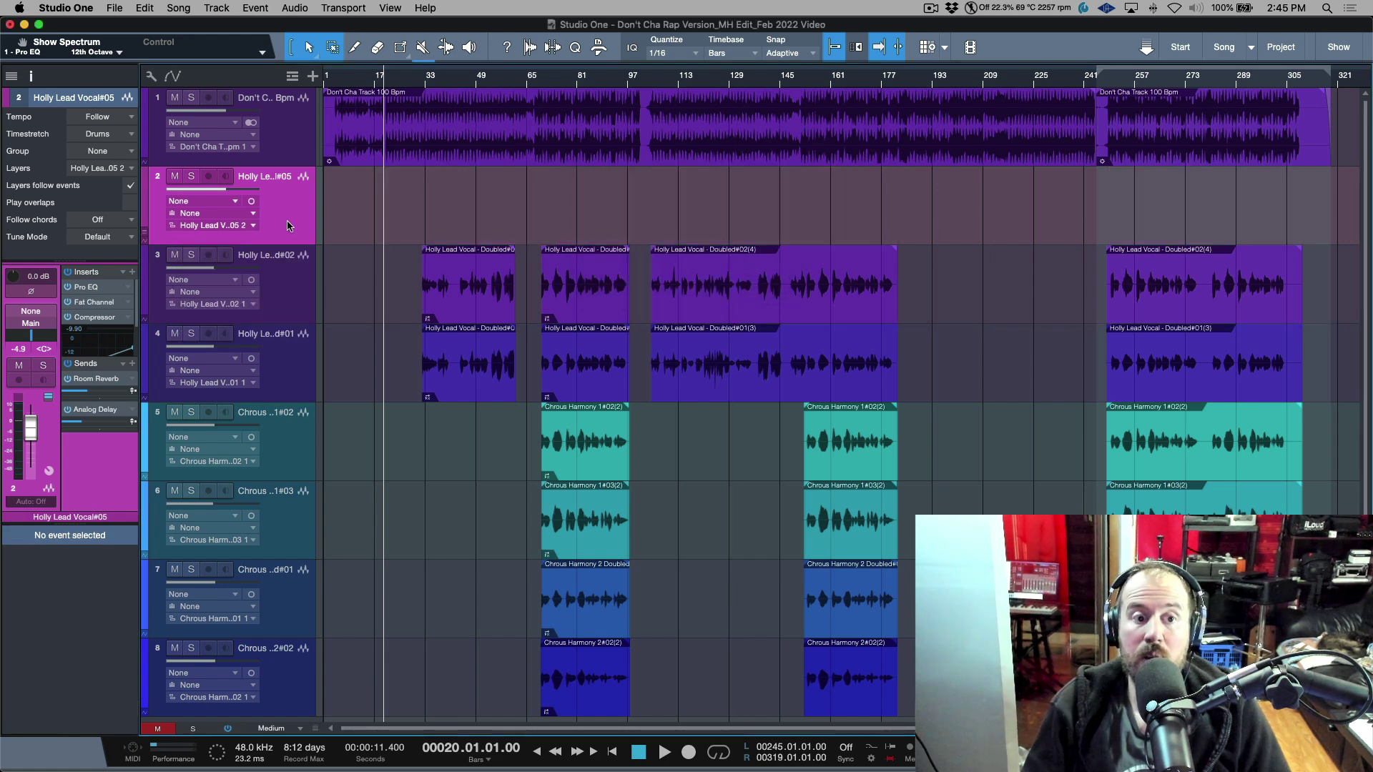
{"action": "key", "text": "super+z"}
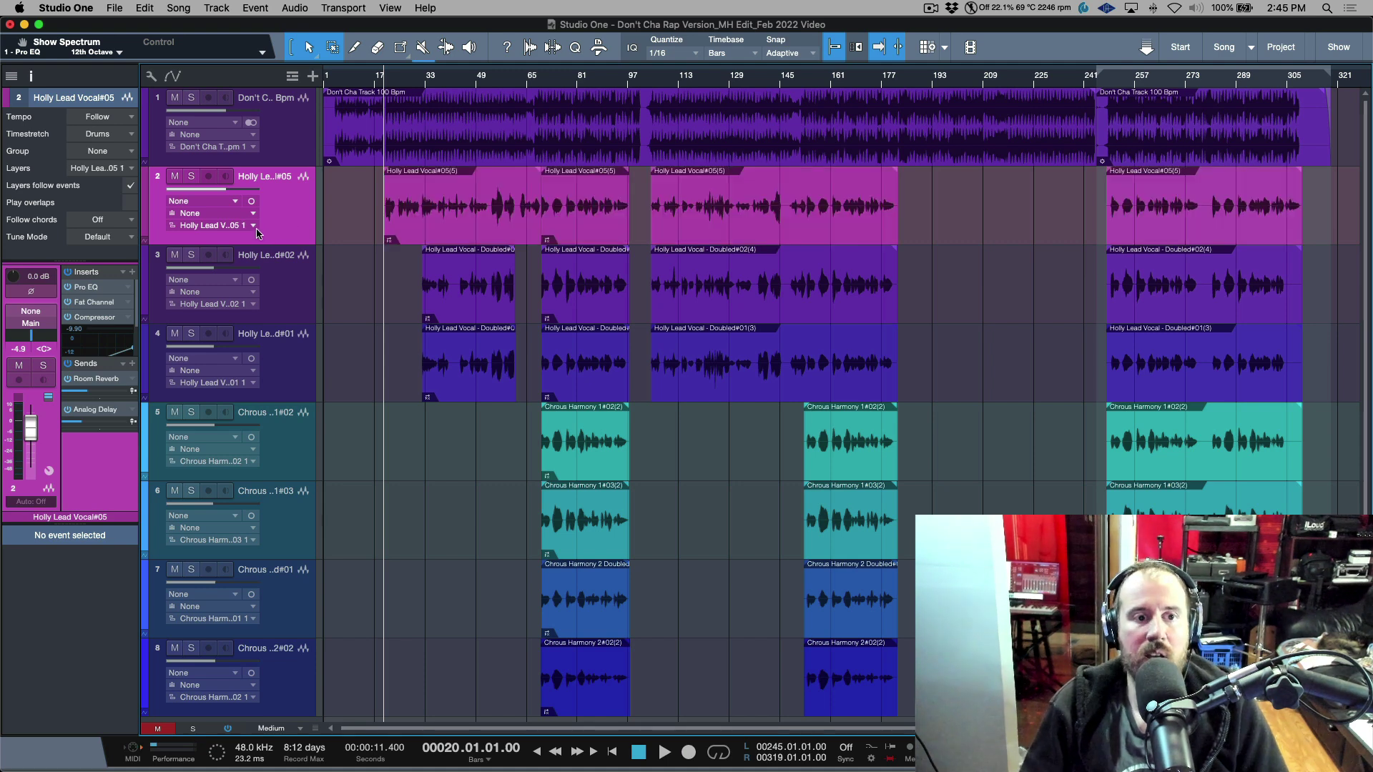
Duplicate the lead vocal track's layer under the suggested name and collapse the layer lanes.
{"action": "left_click", "coordinate": [254, 227]}
{"action": "left_click", "coordinate": [252, 279]}
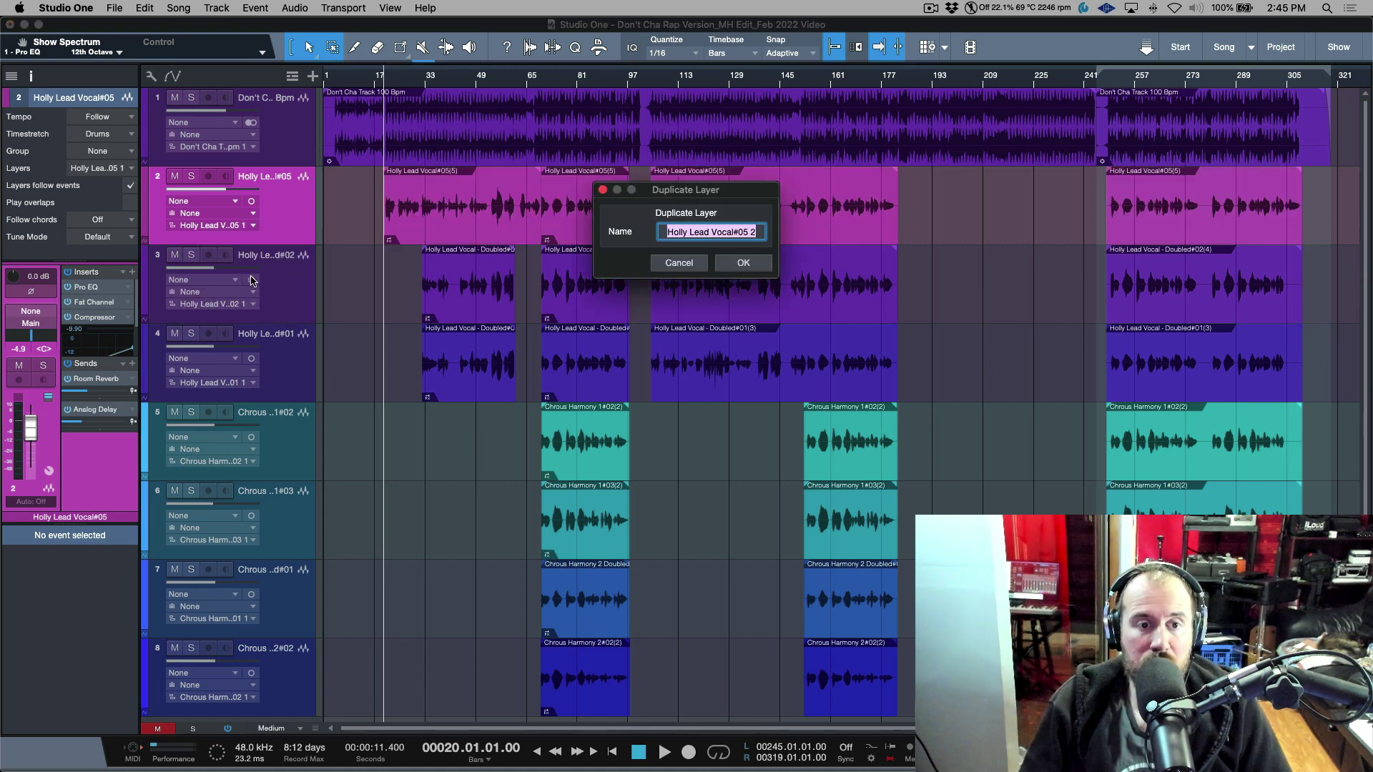
{"action": "left_click", "coordinate": [750, 263]}
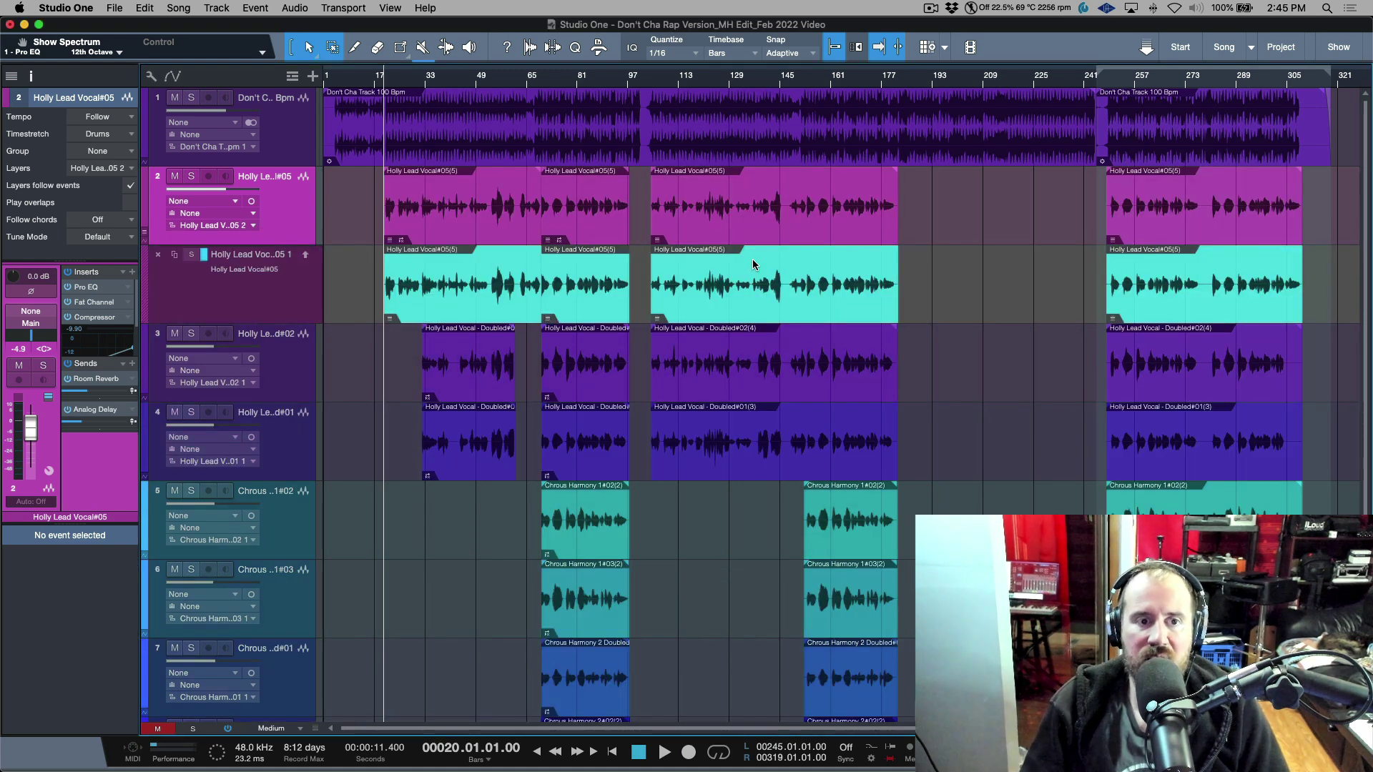
{"action": "key", "text": "e"}
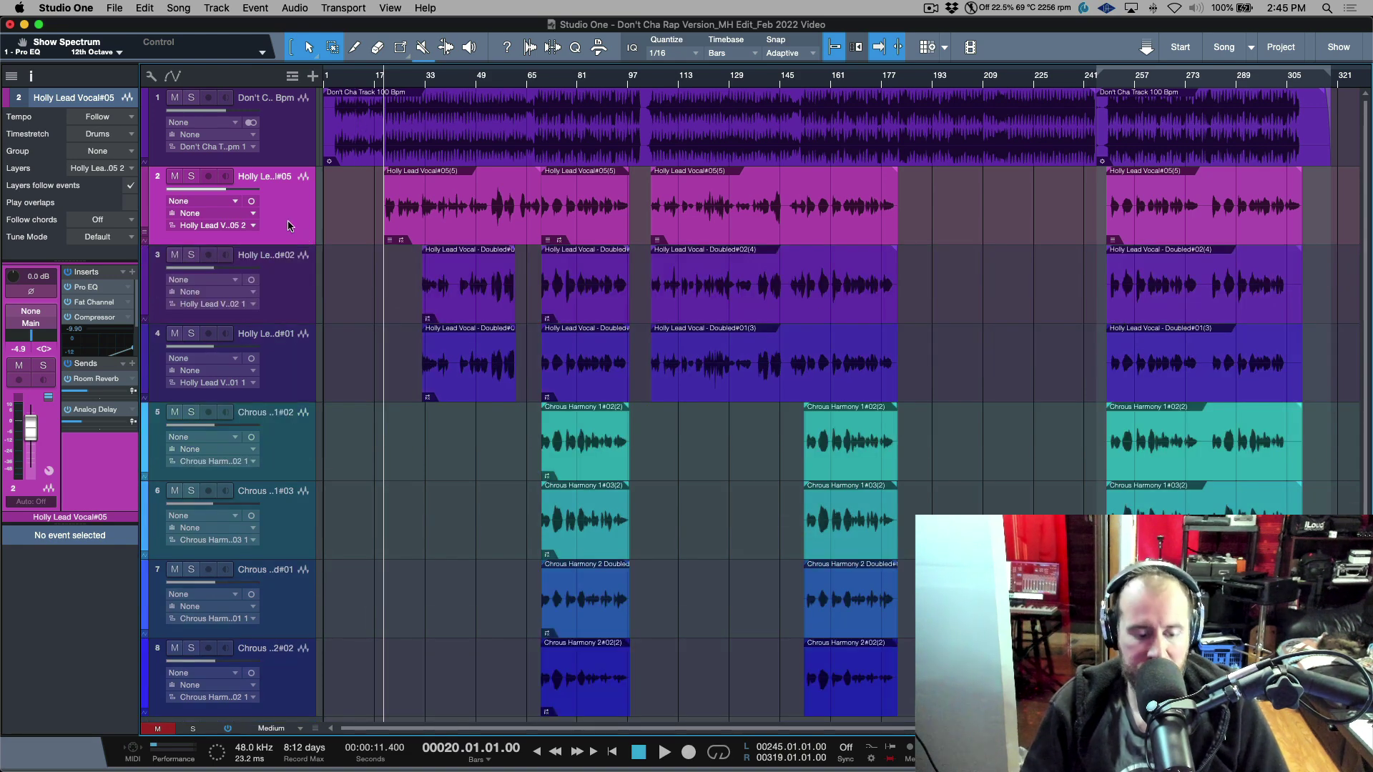
Undo the duplication of the lead vocal track's layer.
{"action": "key", "text": "super+z"}
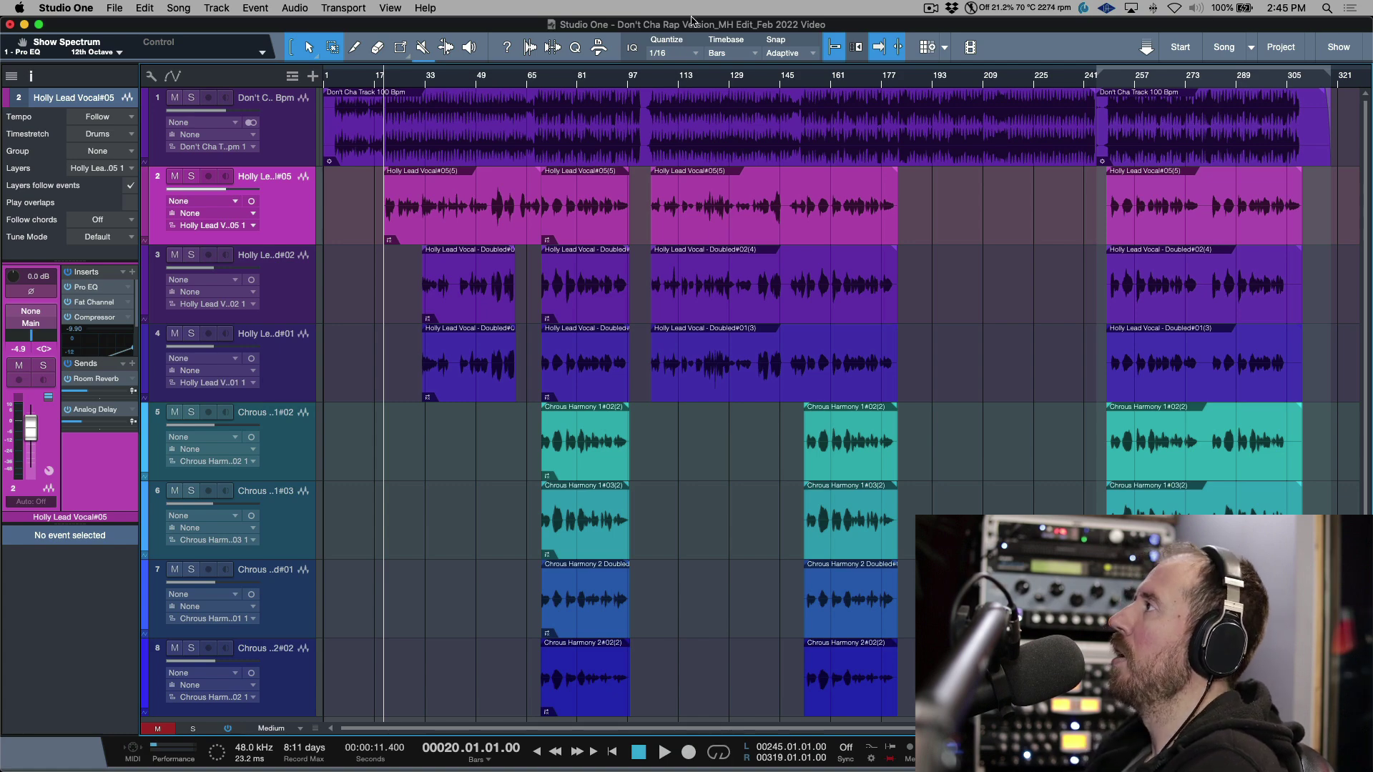
{"action": "scroll", "coordinate": [549, 79], "scroll_direction": "up", "scroll_amount": 5}
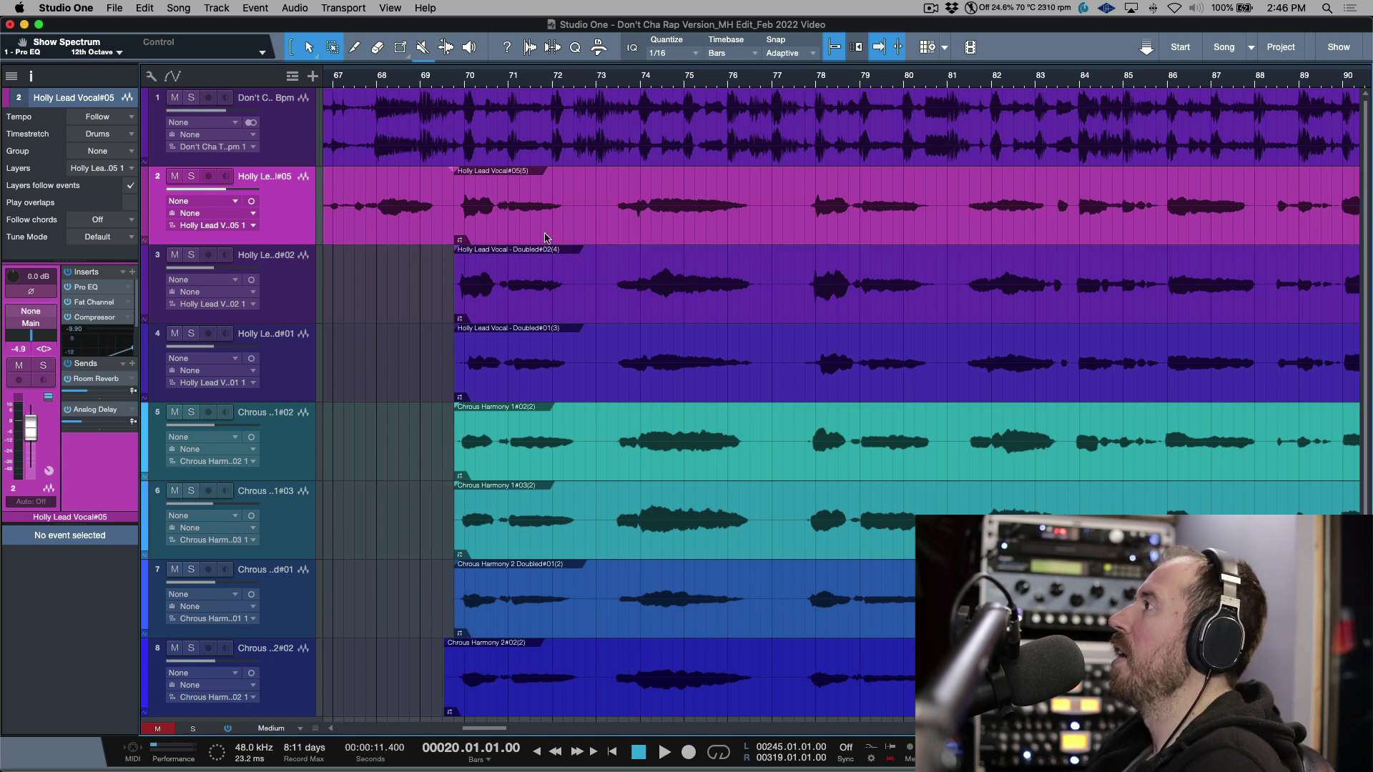
{"action": "scroll", "coordinate": [554, 230], "scroll_direction": "down", "scroll_amount": 10}
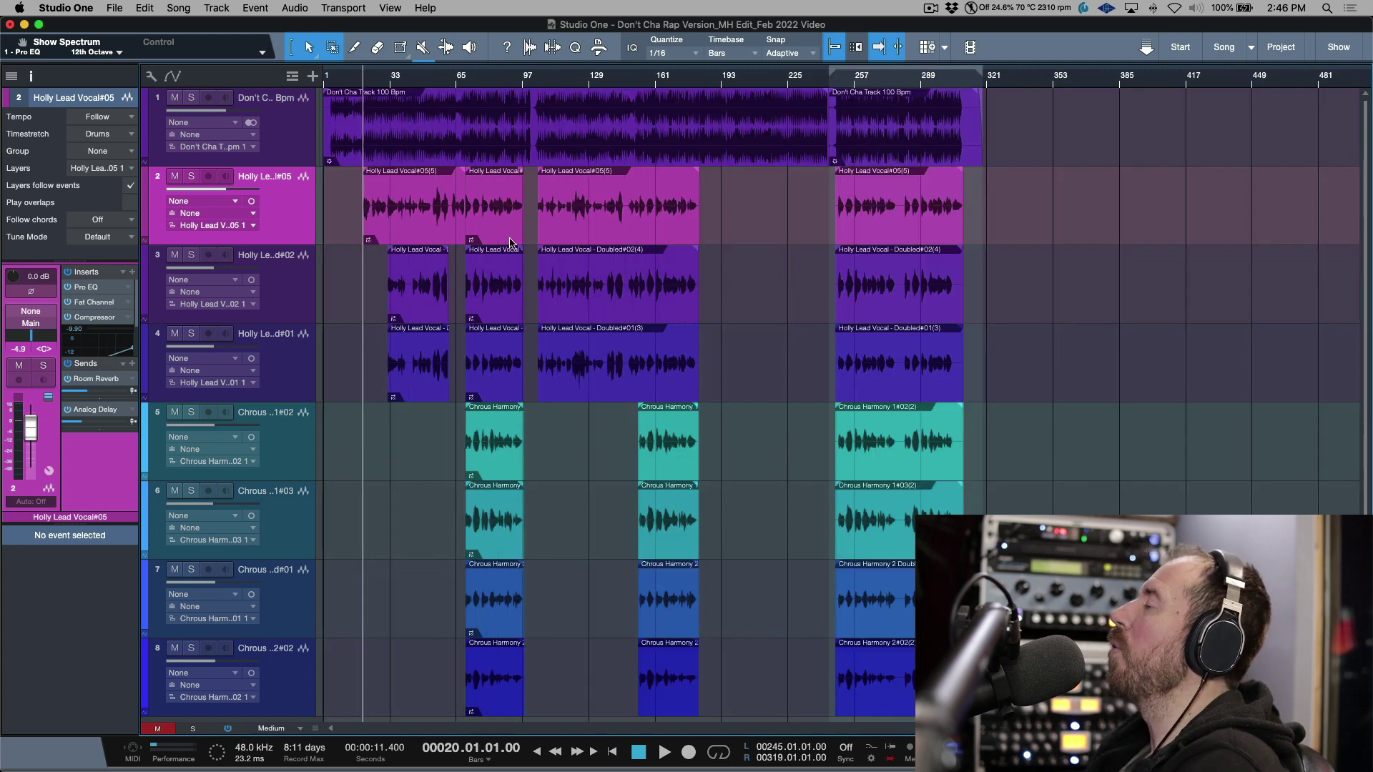
Duplicate the lead vocal track's layer again with the suggested name and hide its expanded layer lanes.
{"action": "left_click", "coordinate": [262, 227]}
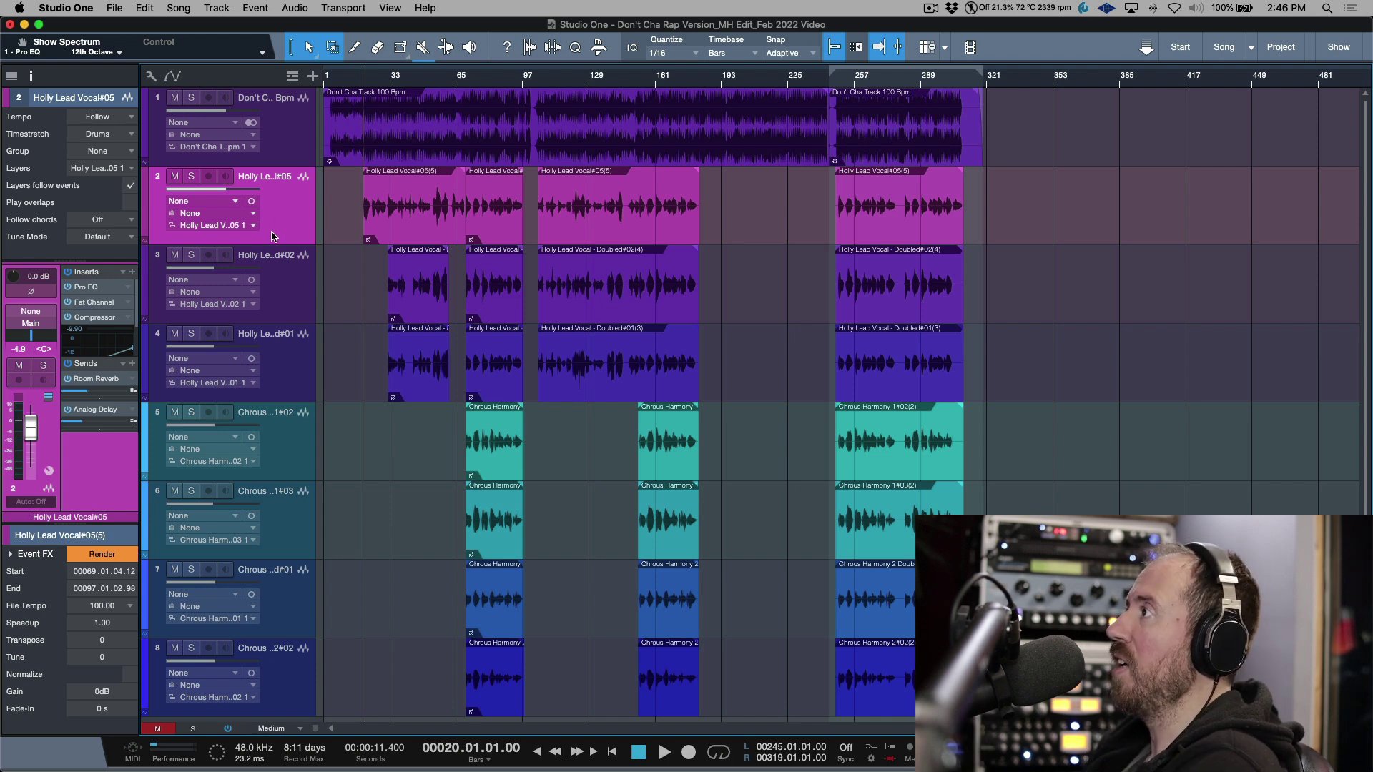
{"action": "left_click", "coordinate": [256, 228]}
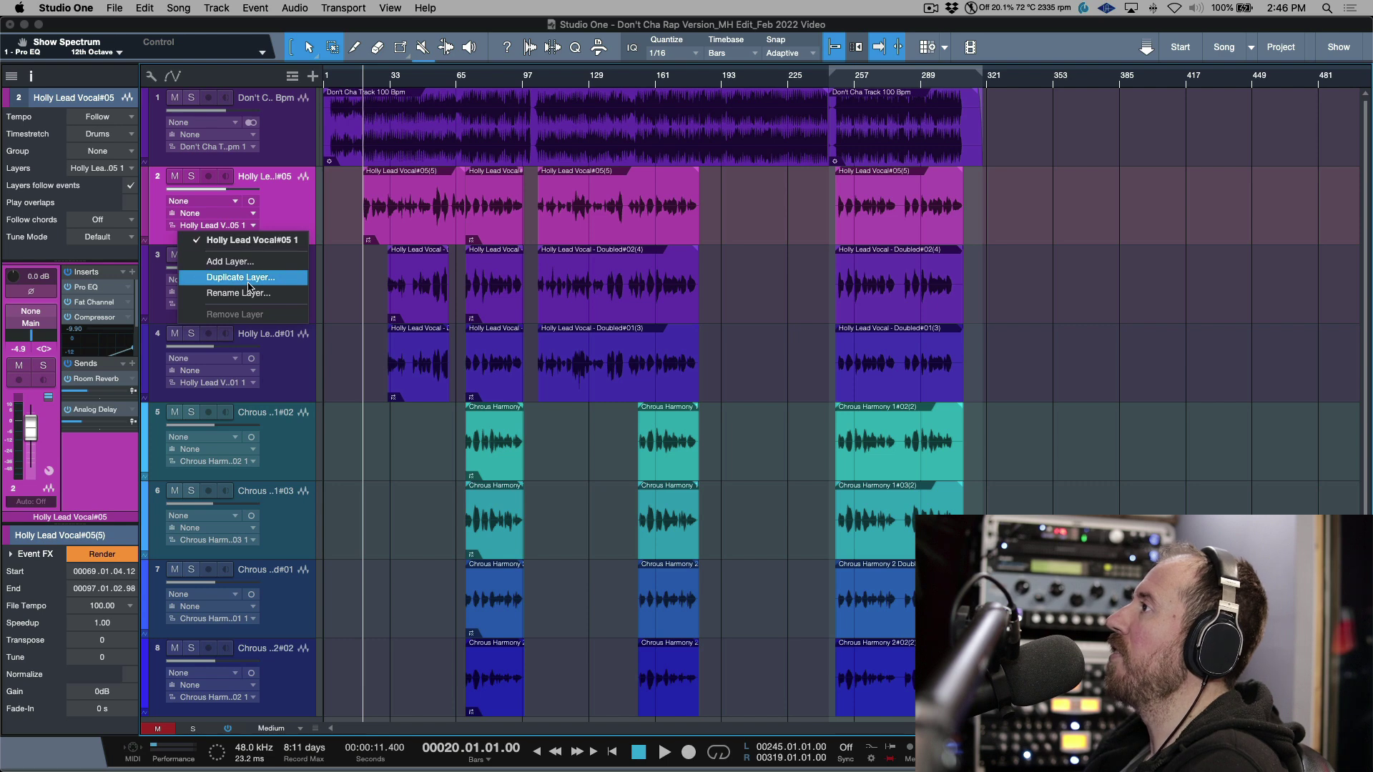
{"action": "left_click", "coordinate": [276, 279]}
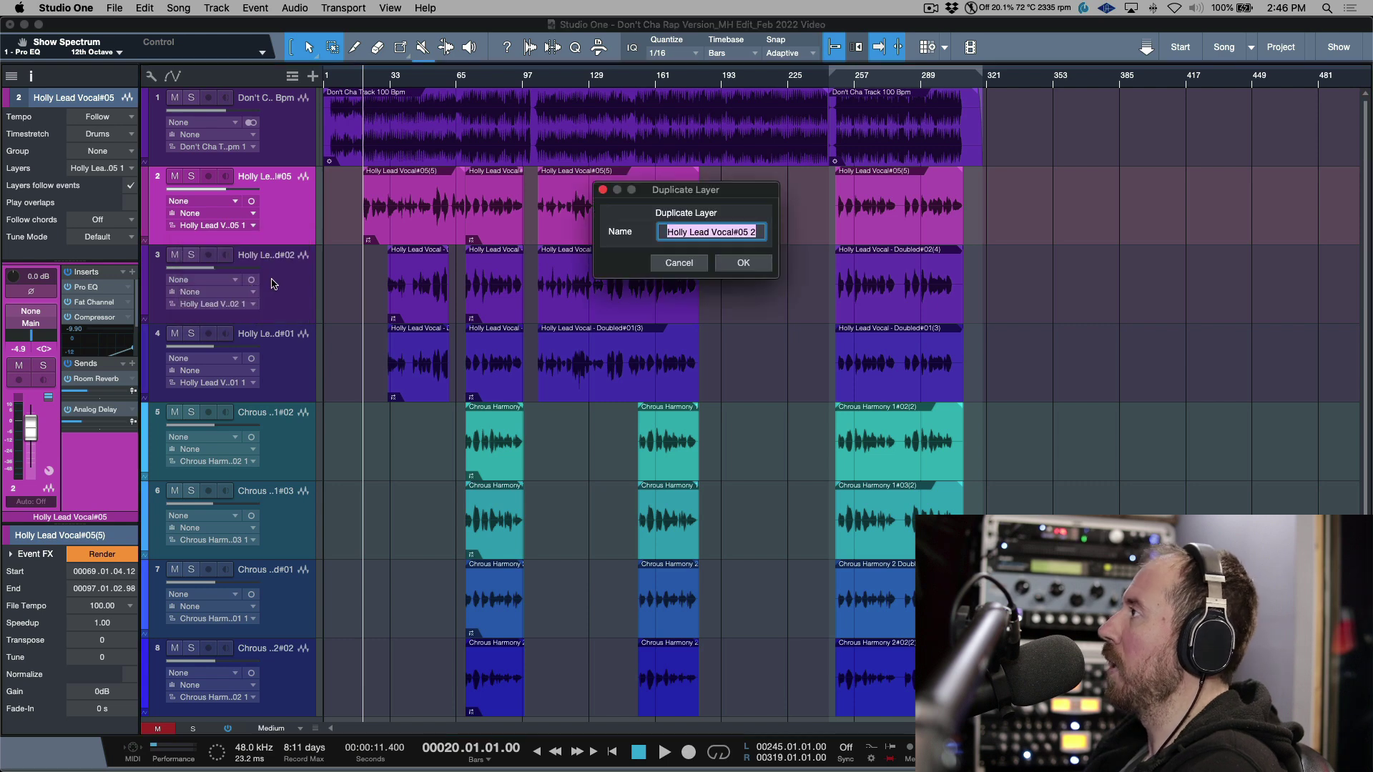
{"action": "left_click", "coordinate": [743, 263]}
{"action": "left_click", "coordinate": [292, 217]}
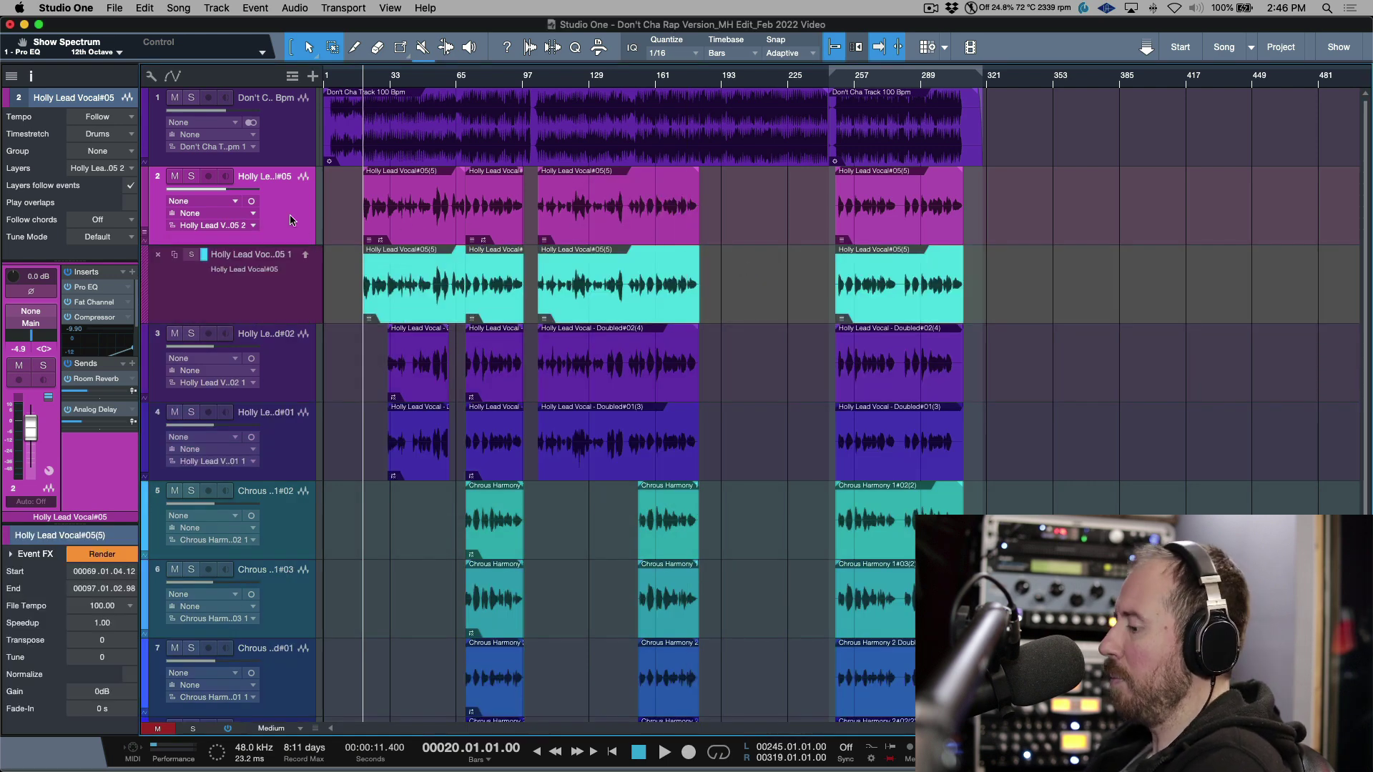
{"action": "key", "text": "l"}
Delete the lead vocal from bar 158 to its middle section's end on the duplicate layer, and switch to the original layer.
{"action": "left_click_drag", "start_coordinate": [719, 204], "coordinate": [648, 210]}
{"action": "key", "text": "Delete"}
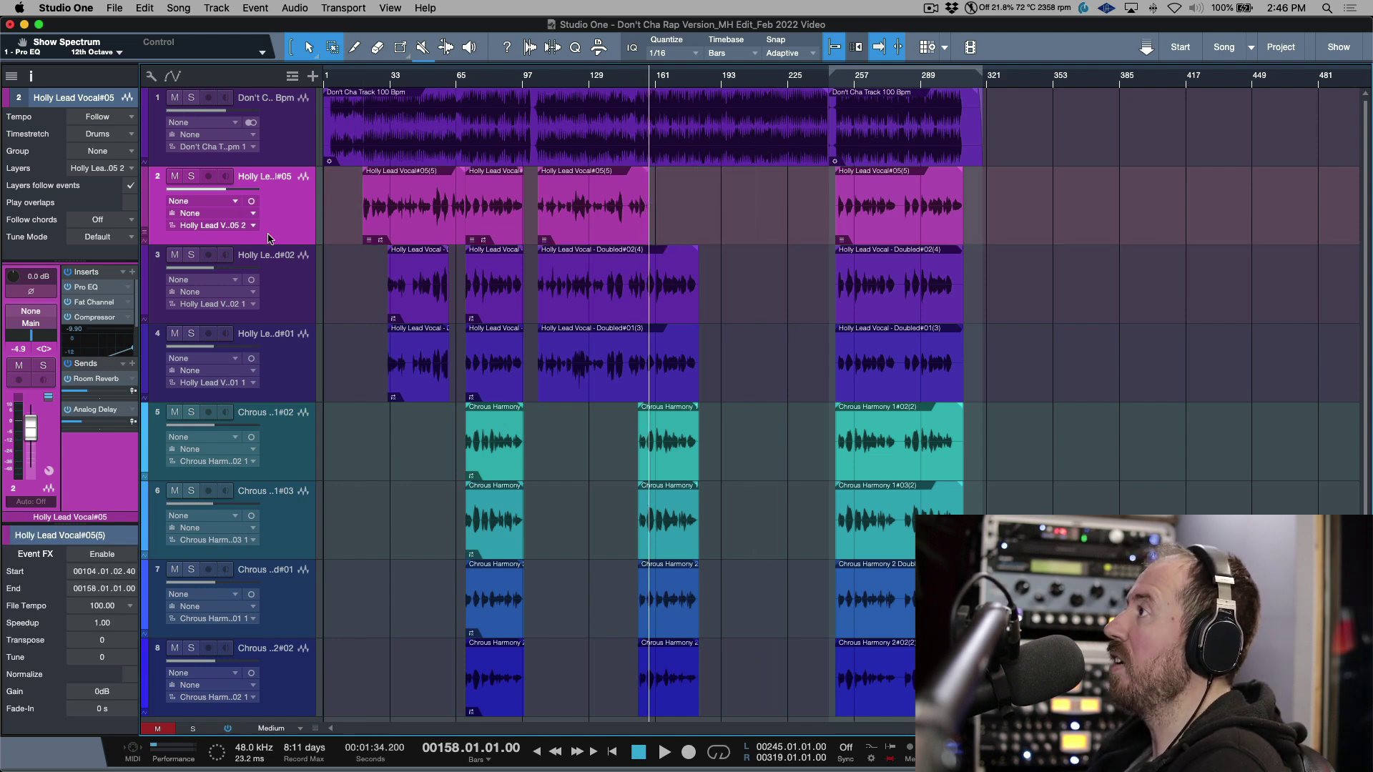
{"action": "left_click", "coordinate": [252, 225]}
{"action": "left_click", "coordinate": [254, 240]}
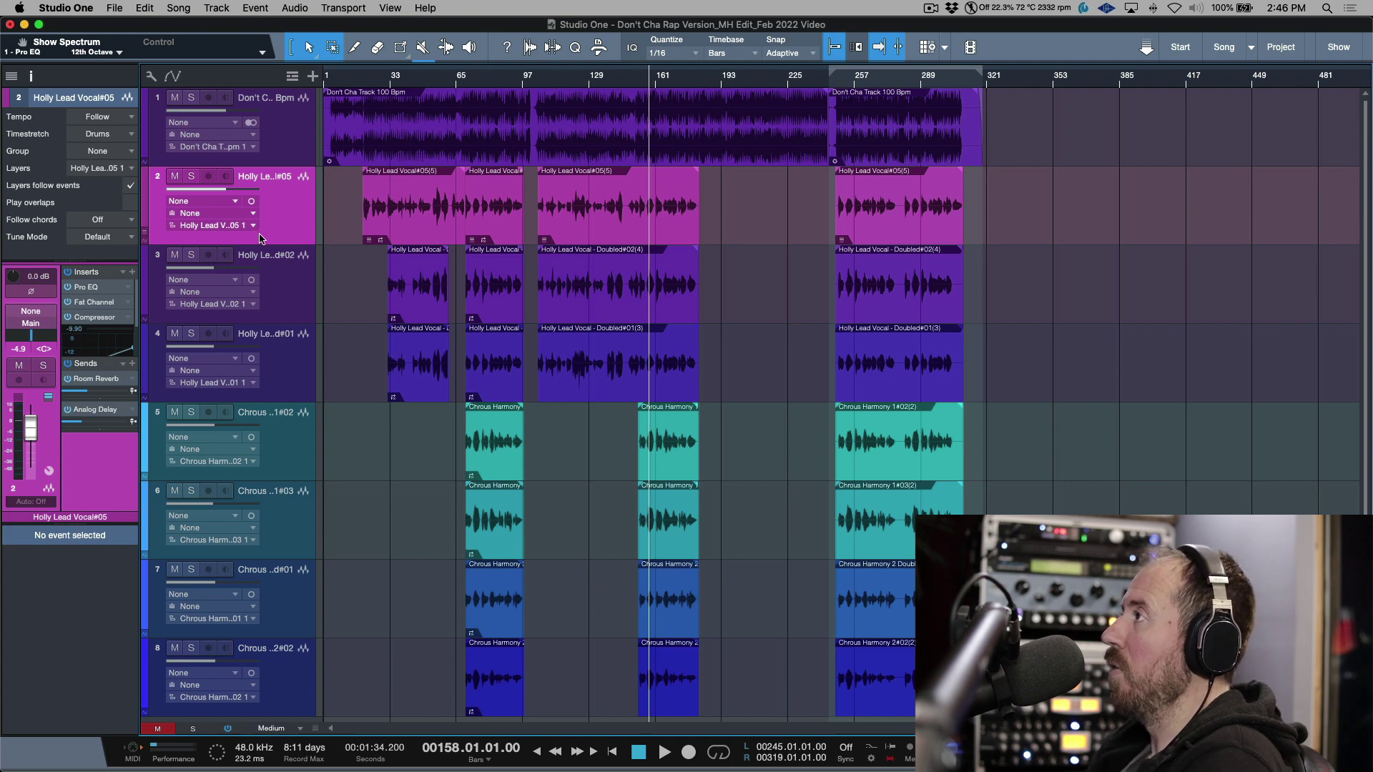
Undo the lead vocal track's layer switch, partial deletion and layer duplication.
{"action": "key", "text": "super+z"}
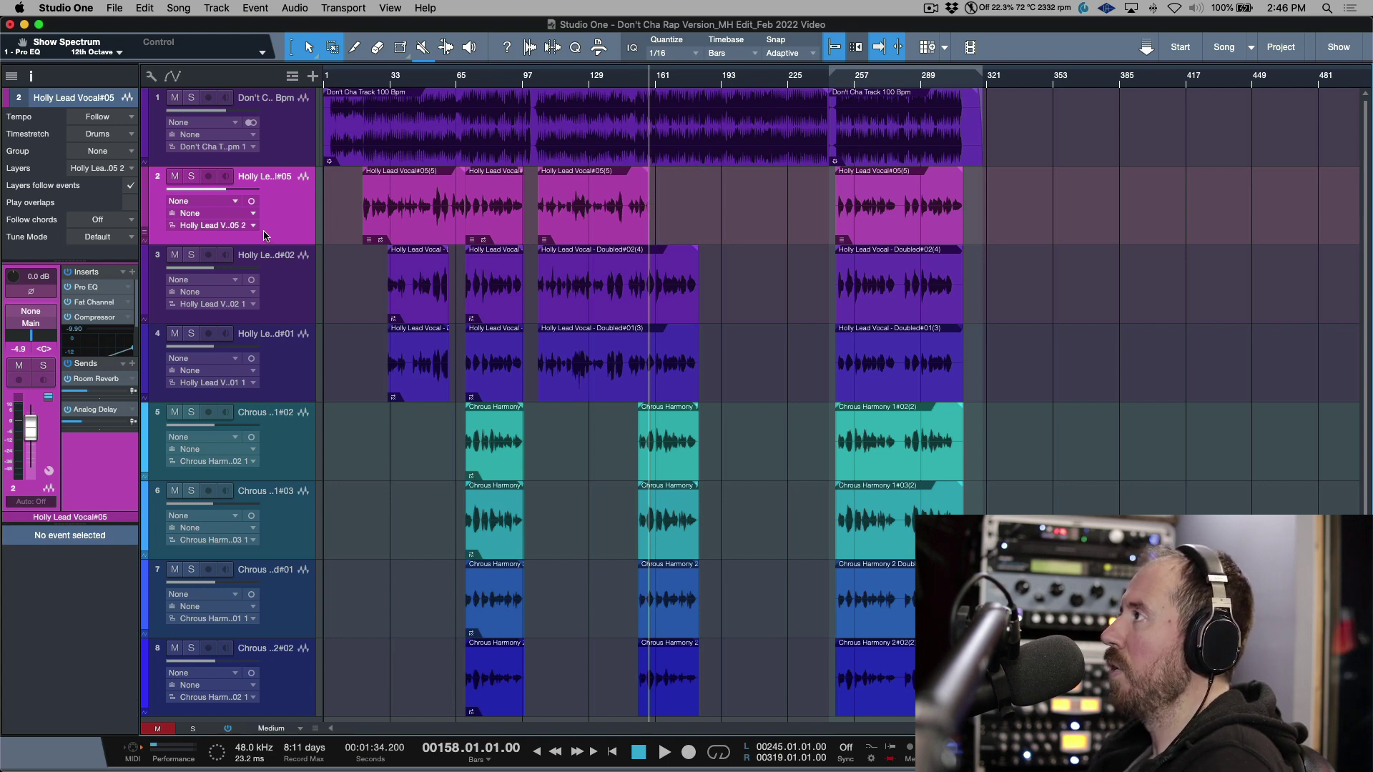
{"action": "key", "text": "super+z"}
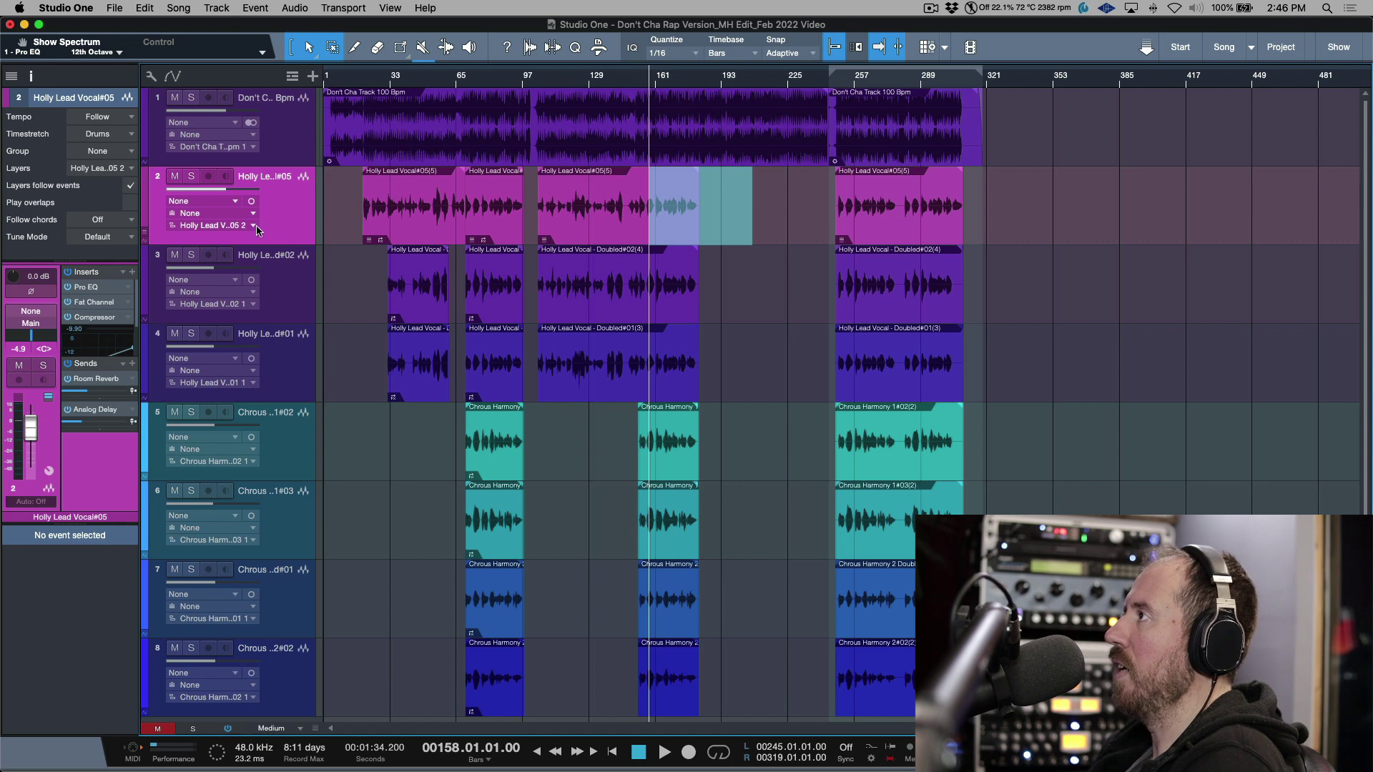
{"action": "left_click", "coordinate": [255, 228]}
{"action": "left_click", "coordinate": [285, 233]}
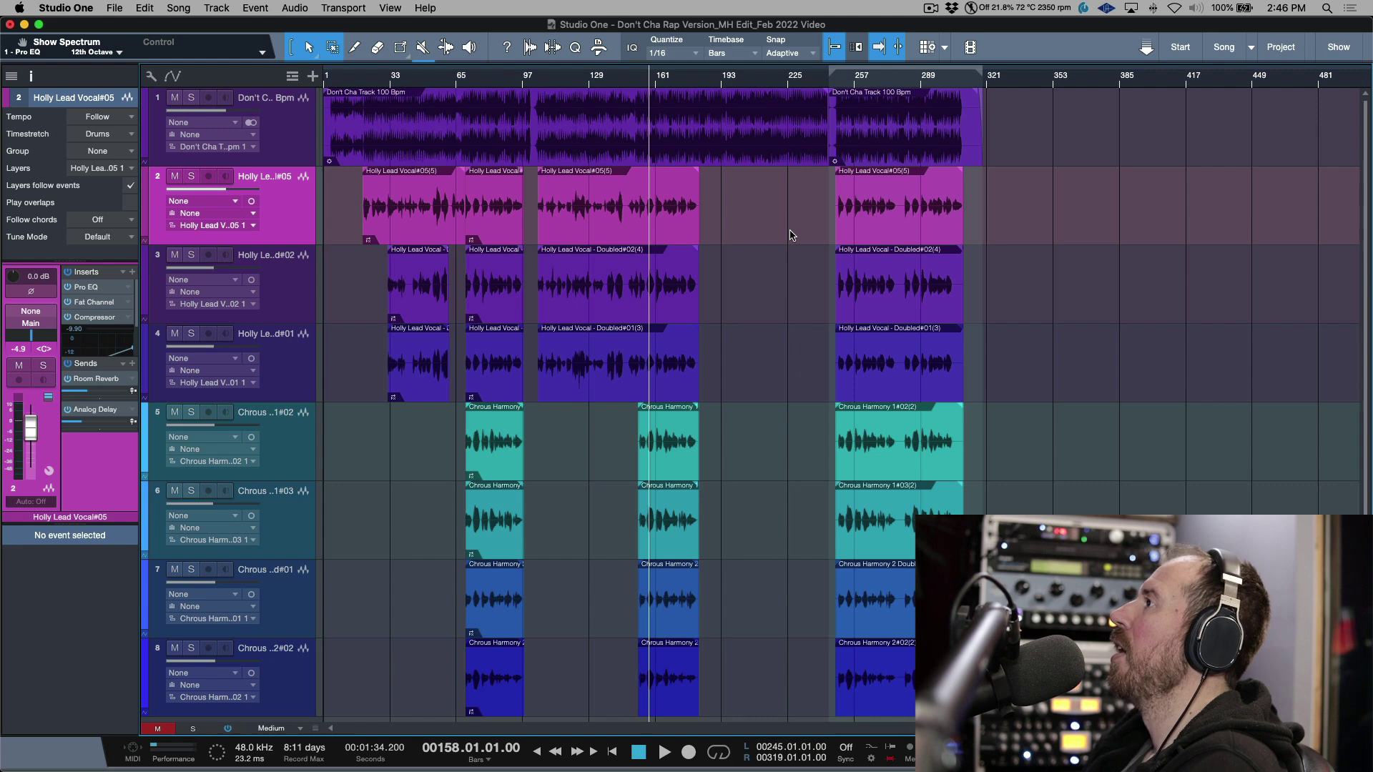
Check the layer options available on the lead vocal track.
{"action": "left_click", "coordinate": [291, 228]}
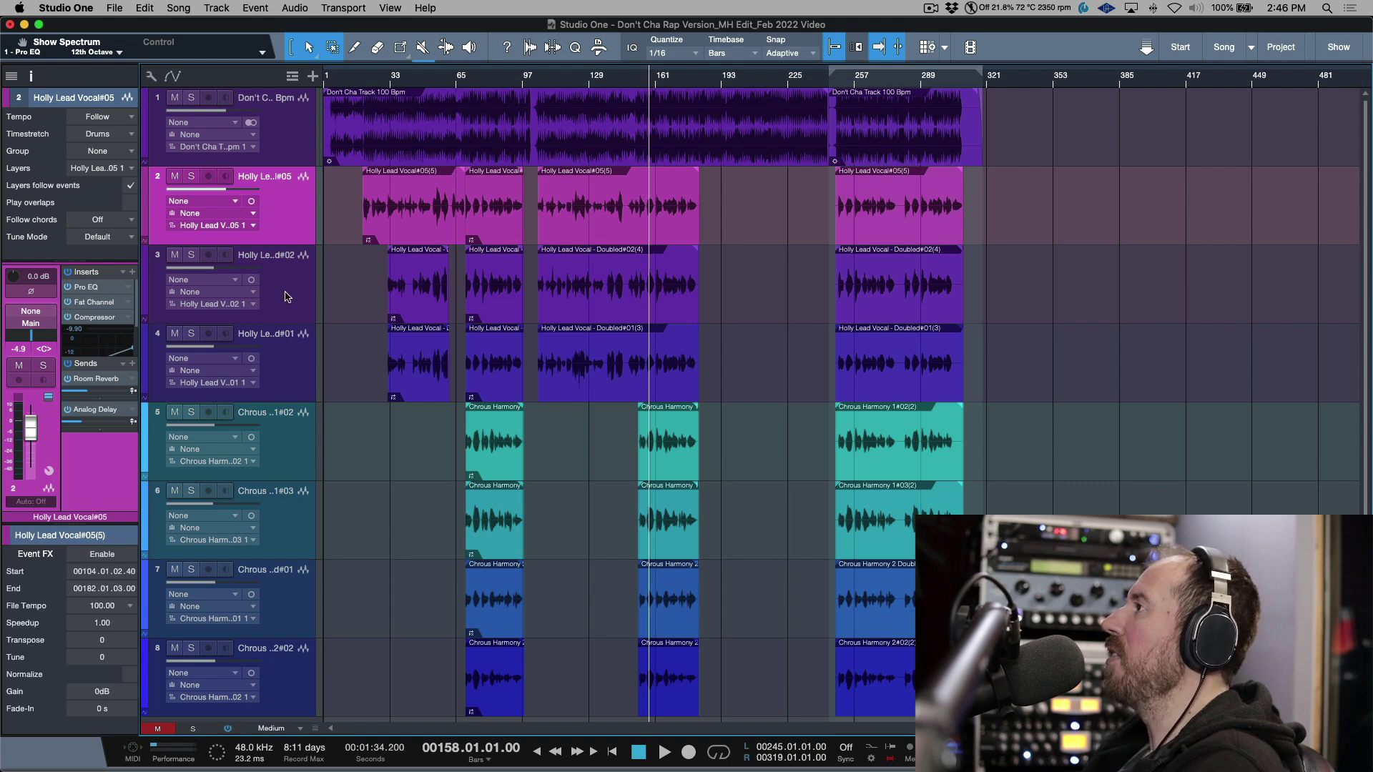
{"action": "left_click", "coordinate": [287, 290]}
{"action": "left_click", "coordinate": [283, 236]}
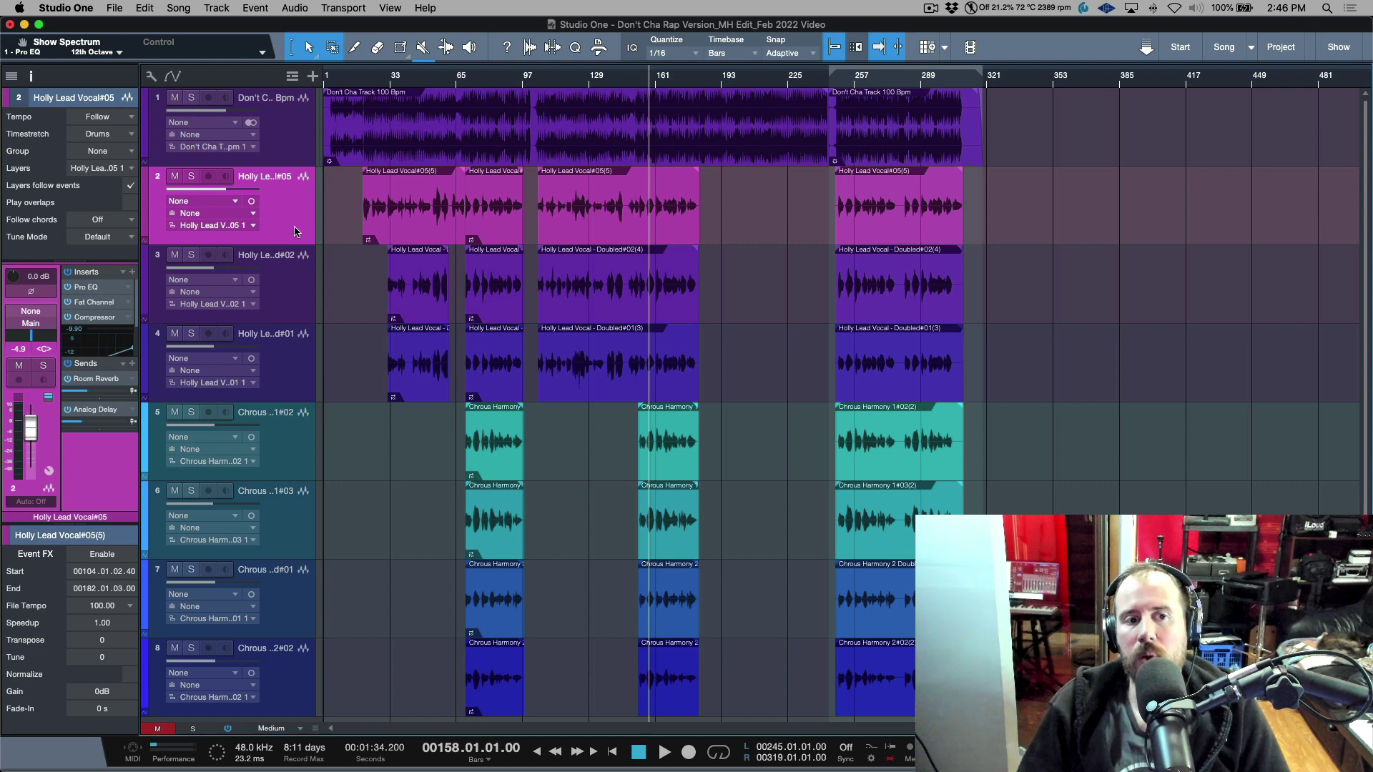
{"action": "left_click", "coordinate": [253, 227]}
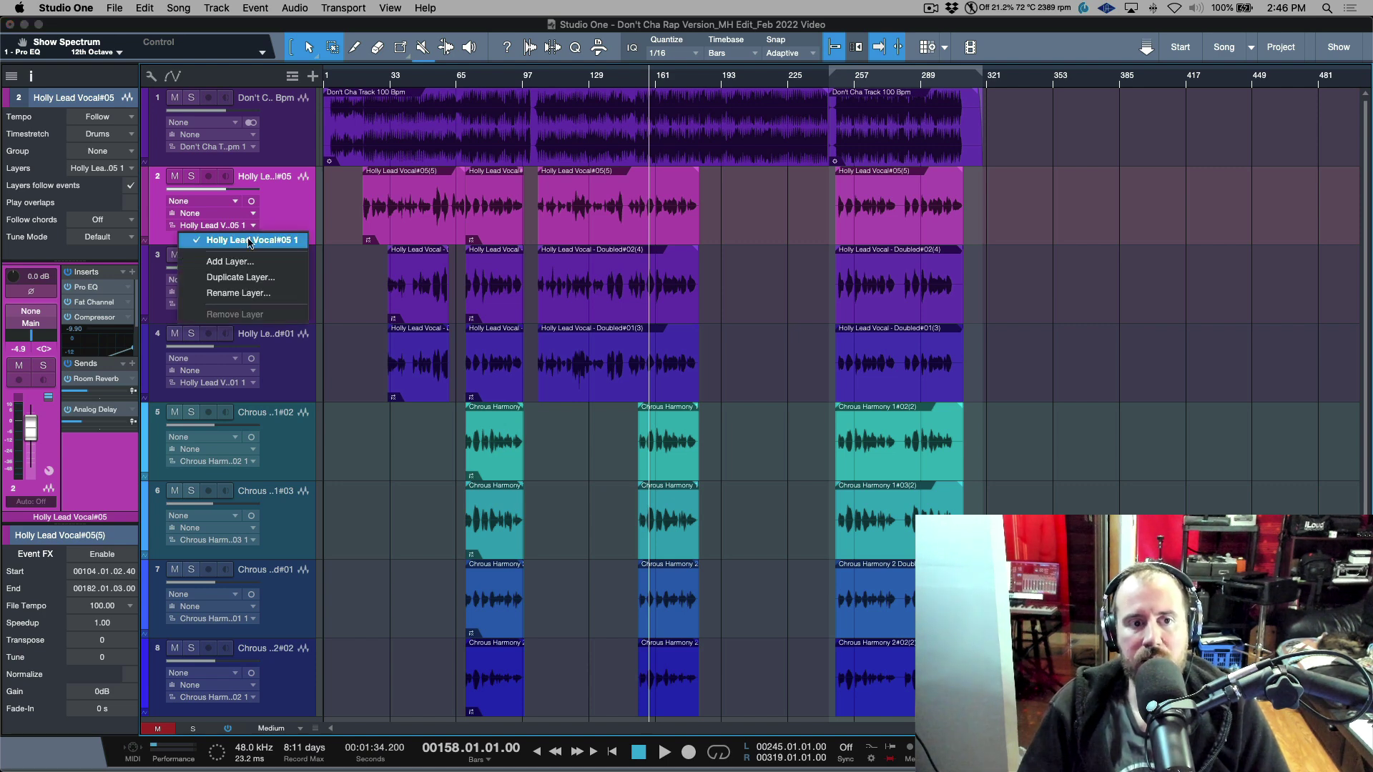
Select all the vocal tracks together, from lead vocal track 2 through chorus harmony track 8.
{"action": "left_click", "coordinate": [281, 218]}
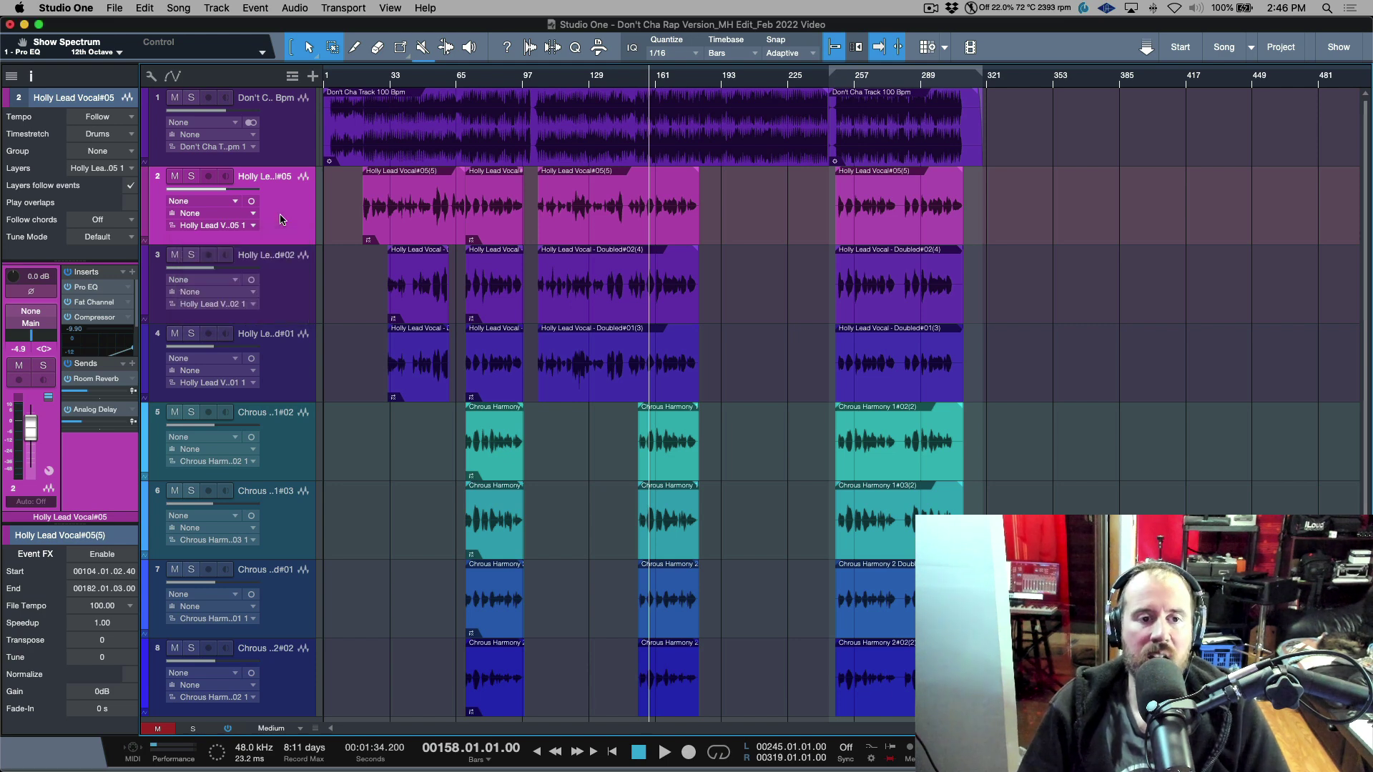
{"action": "left_click", "coordinate": [293, 692], "text": "shift"}
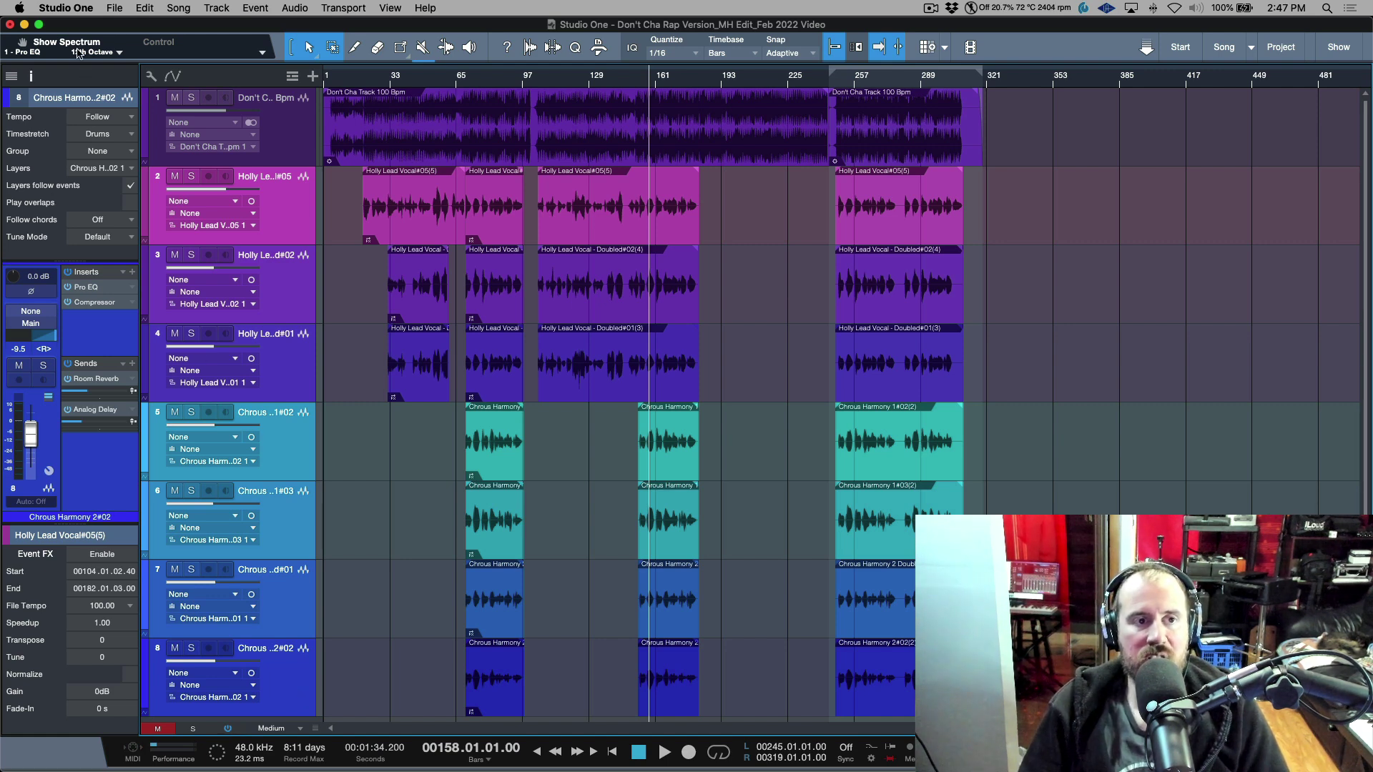
{"action": "left_click", "coordinate": [87, 12]}
{"action": "left_click", "coordinate": [288, 221]}
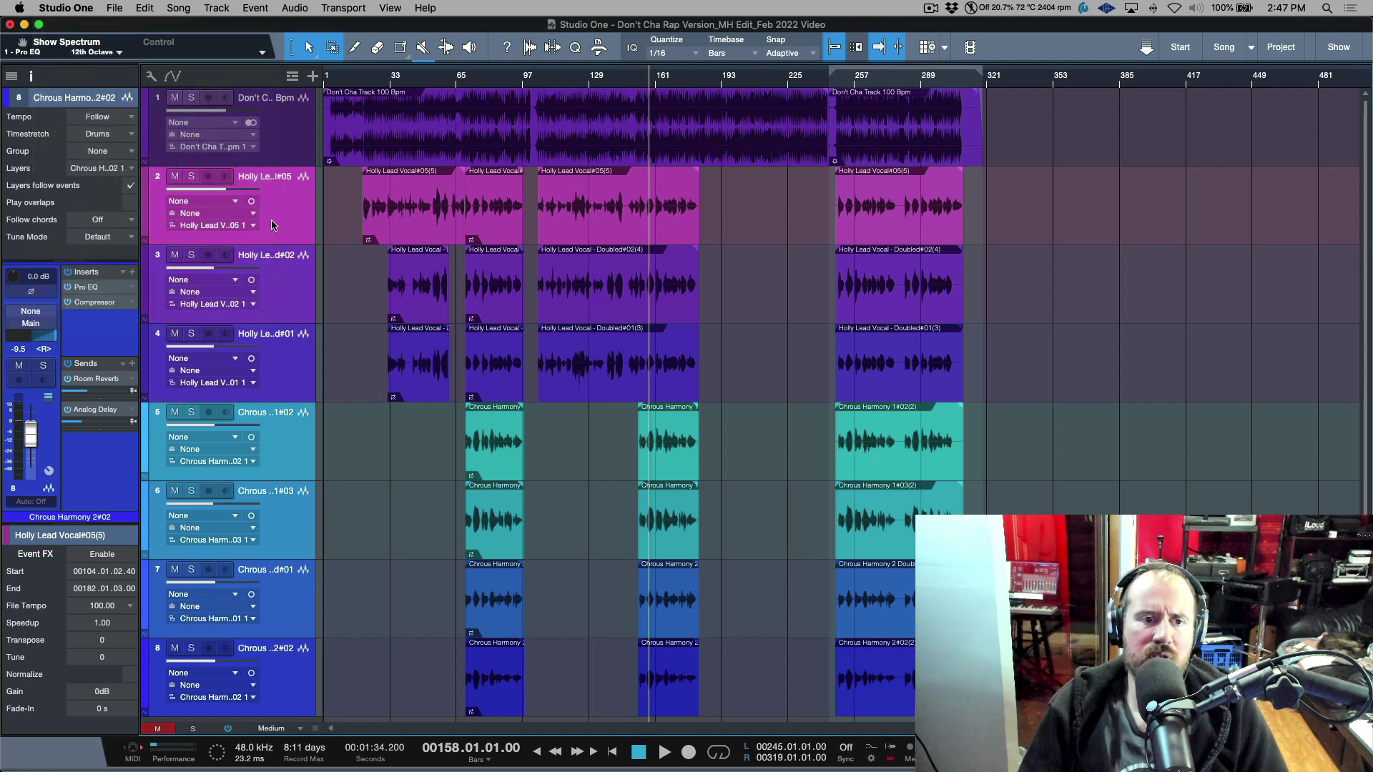
Check the layer options of lead vocal track 2 on its own.
{"action": "left_click", "coordinate": [266, 236]}
{"action": "left_click", "coordinate": [252, 226]}
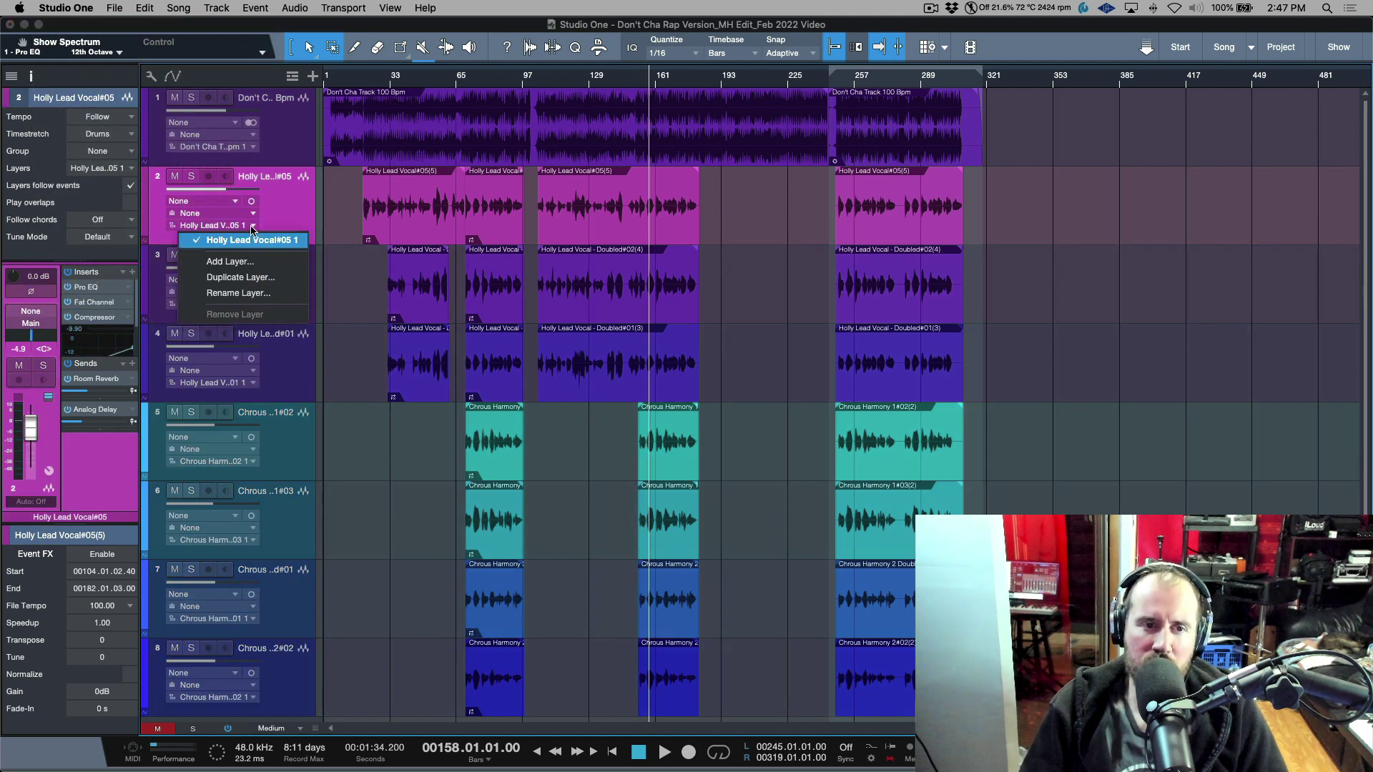
{"action": "left_click", "coordinate": [285, 217]}
Reduce the lead vocal track's height until its layer selector is hidden, and check the backing track's layer options.
{"action": "mouse_move", "coordinate": [281, 244]}
{"action": "left_mouse_down"}
{"action": "mouse_move", "coordinate": [284, 222]}
{"action": "mouse_move", "coordinate": [284, 236]}
{"action": "left_mouse_up"}
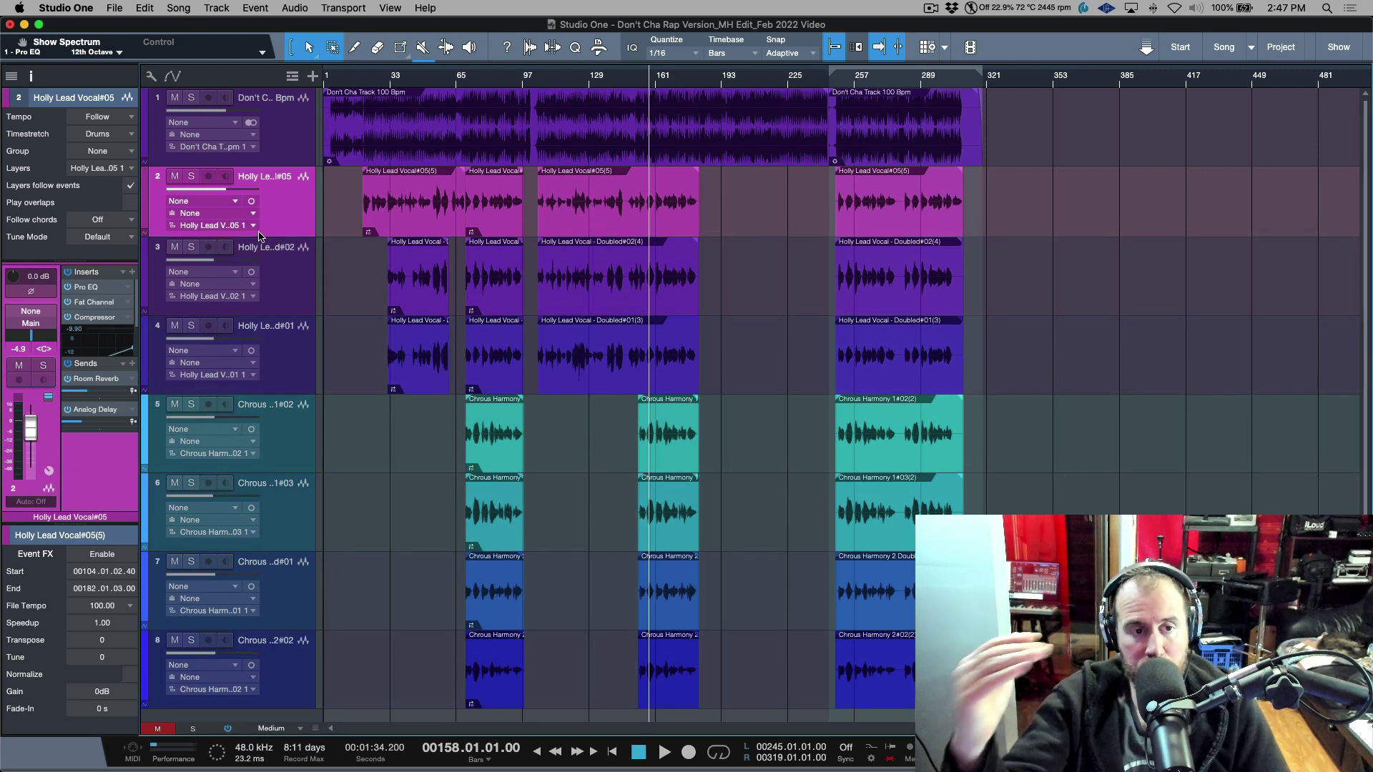
{"action": "left_click_drag", "start_coordinate": [273, 237], "coordinate": [289, 217]}
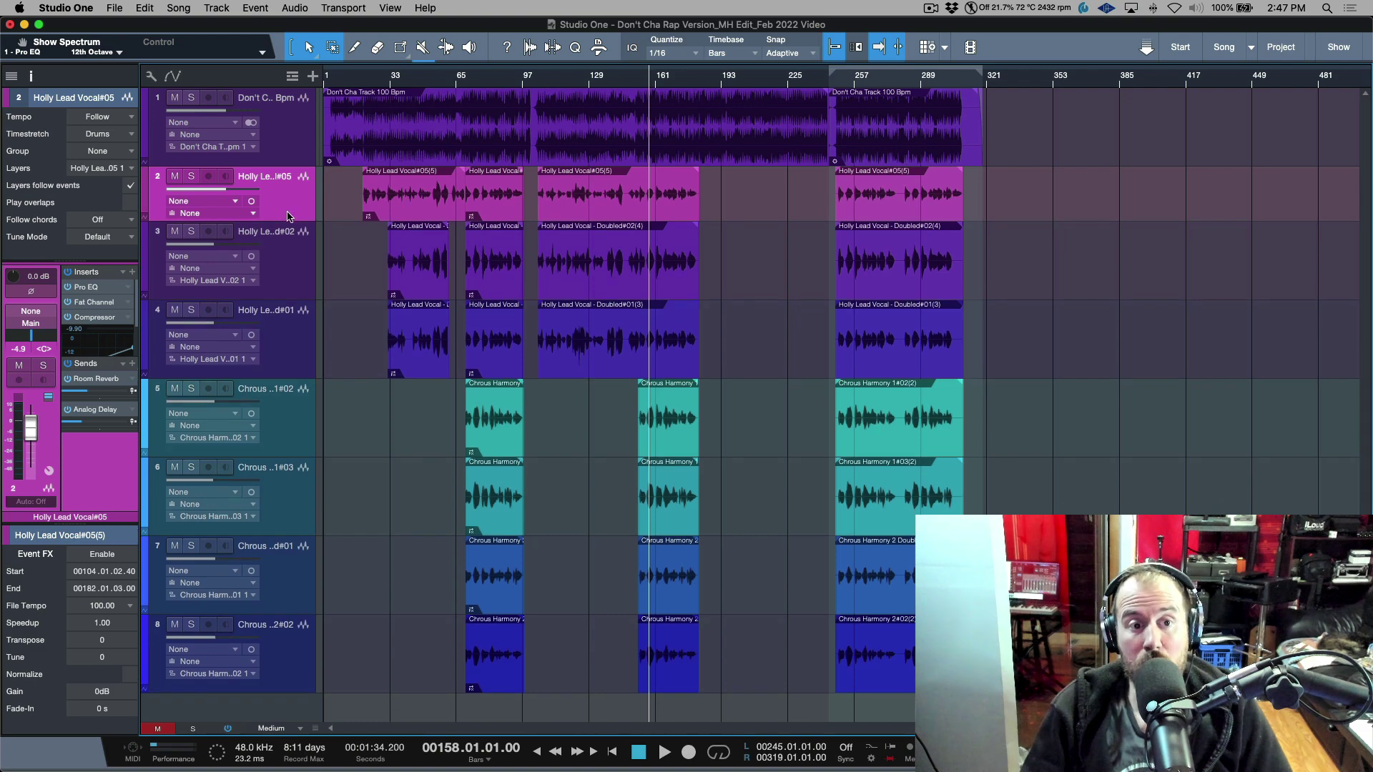
{"action": "left_click", "coordinate": [31, 76]}
{"action": "left_click", "coordinate": [31, 75]}
{"action": "left_click", "coordinate": [282, 141]}
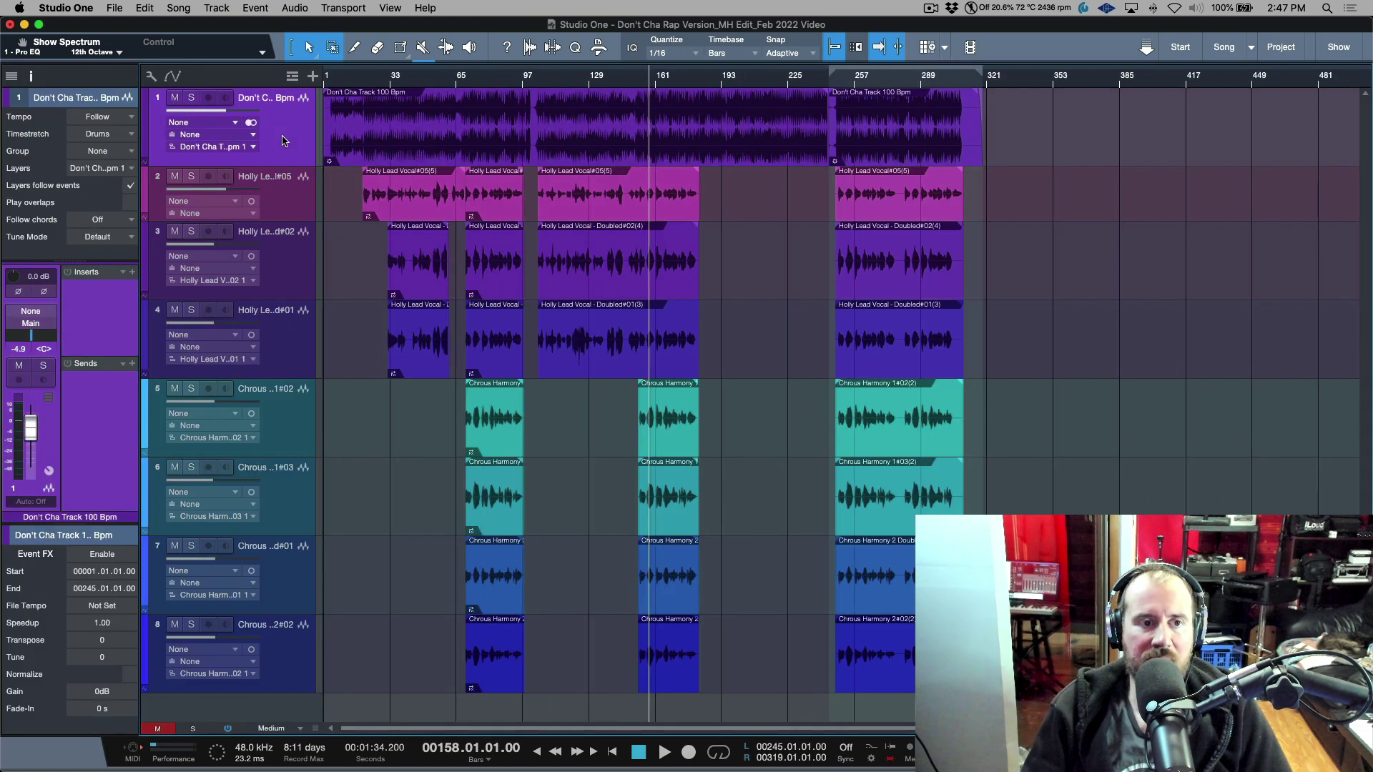
{"action": "left_click", "coordinate": [130, 169]}
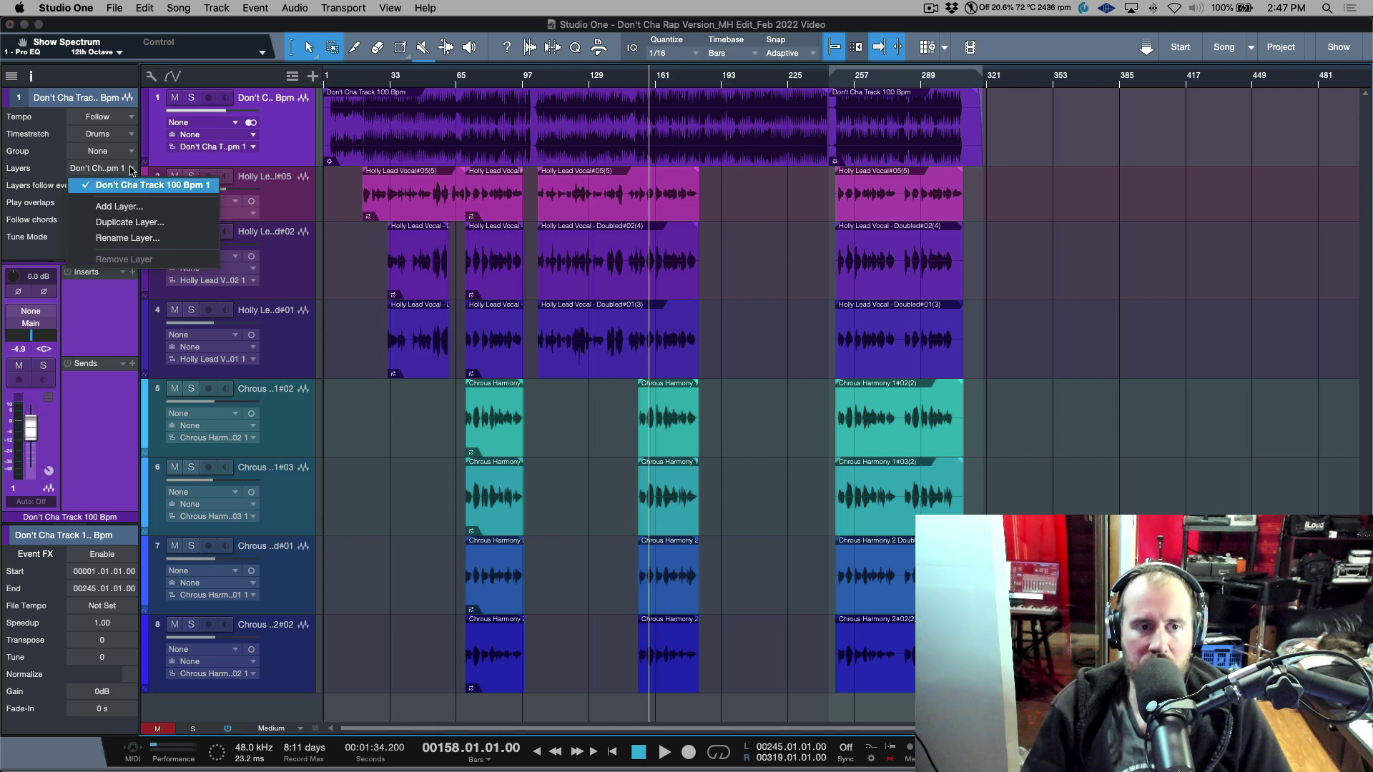
{"action": "left_click", "coordinate": [281, 209]}
Zoom the arrangement to fill the window and select all vocal tracks, from lead vocal track 2 through chorus harmony track 8.
{"action": "left_click", "coordinate": [284, 207]}
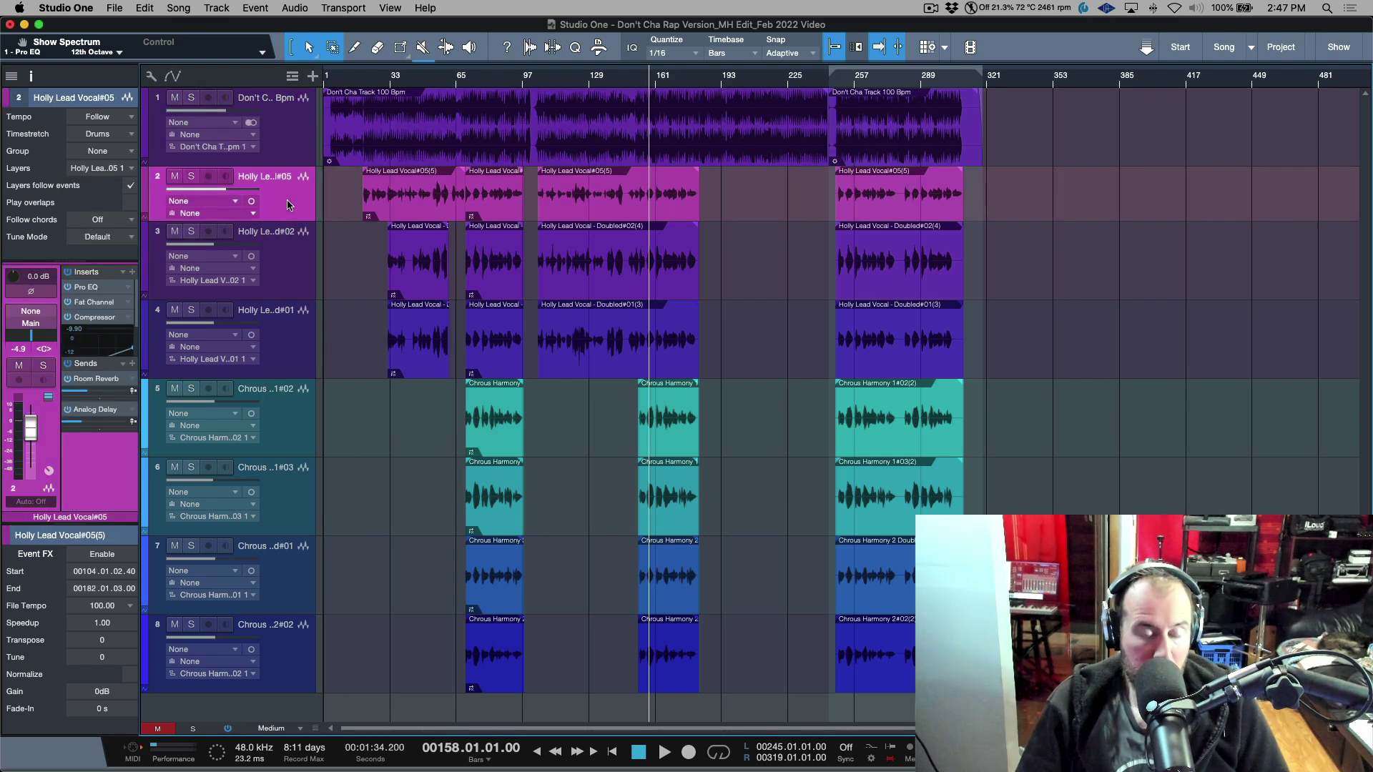
{"action": "key", "text": "z"}
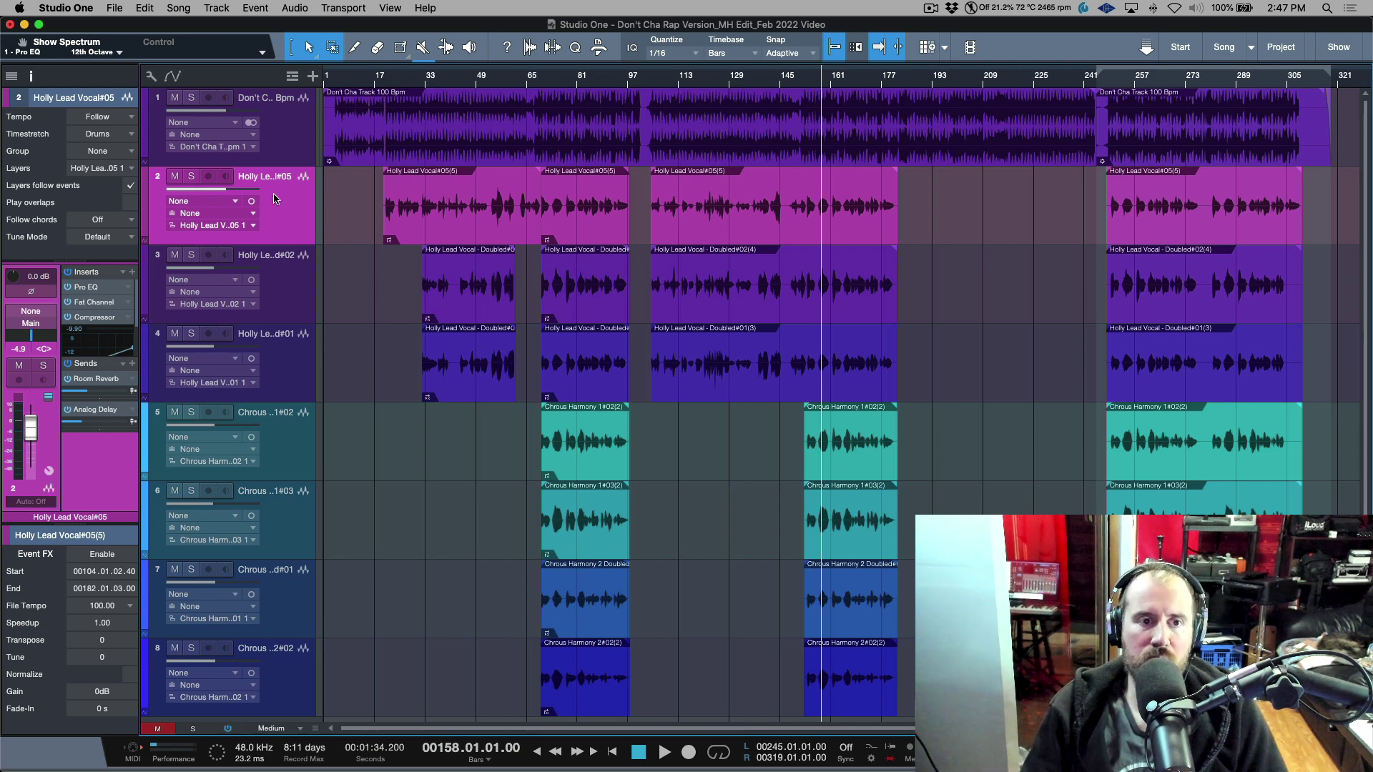
{"action": "left_click", "coordinate": [289, 688], "text": "shift"}
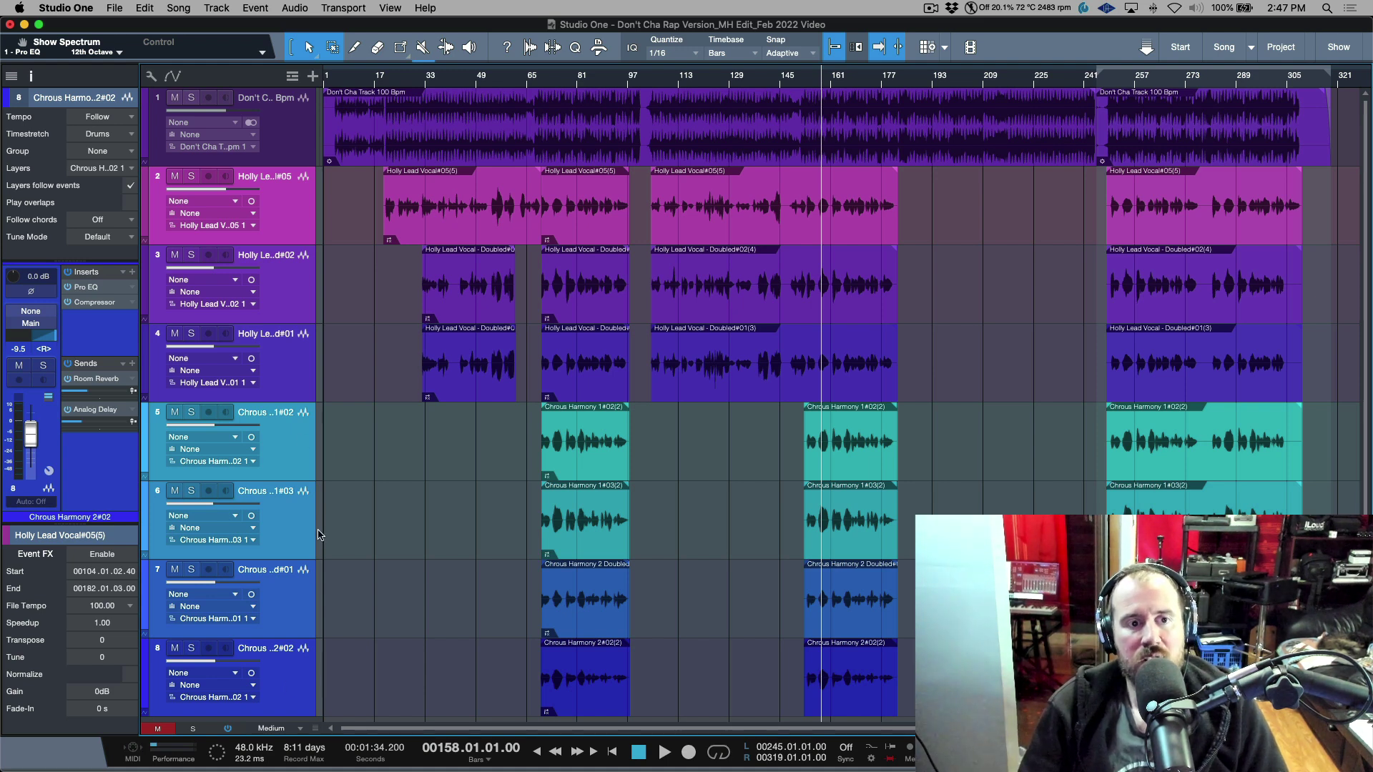
{"action": "left_click", "coordinate": [252, 225]}
{"action": "left_click", "coordinate": [280, 219]}
Search the keyboard shortcuts for "duplicate" and look up the key assignment of the track command Duplicate Layer.
{"action": "left_click", "coordinate": [65, 7]}
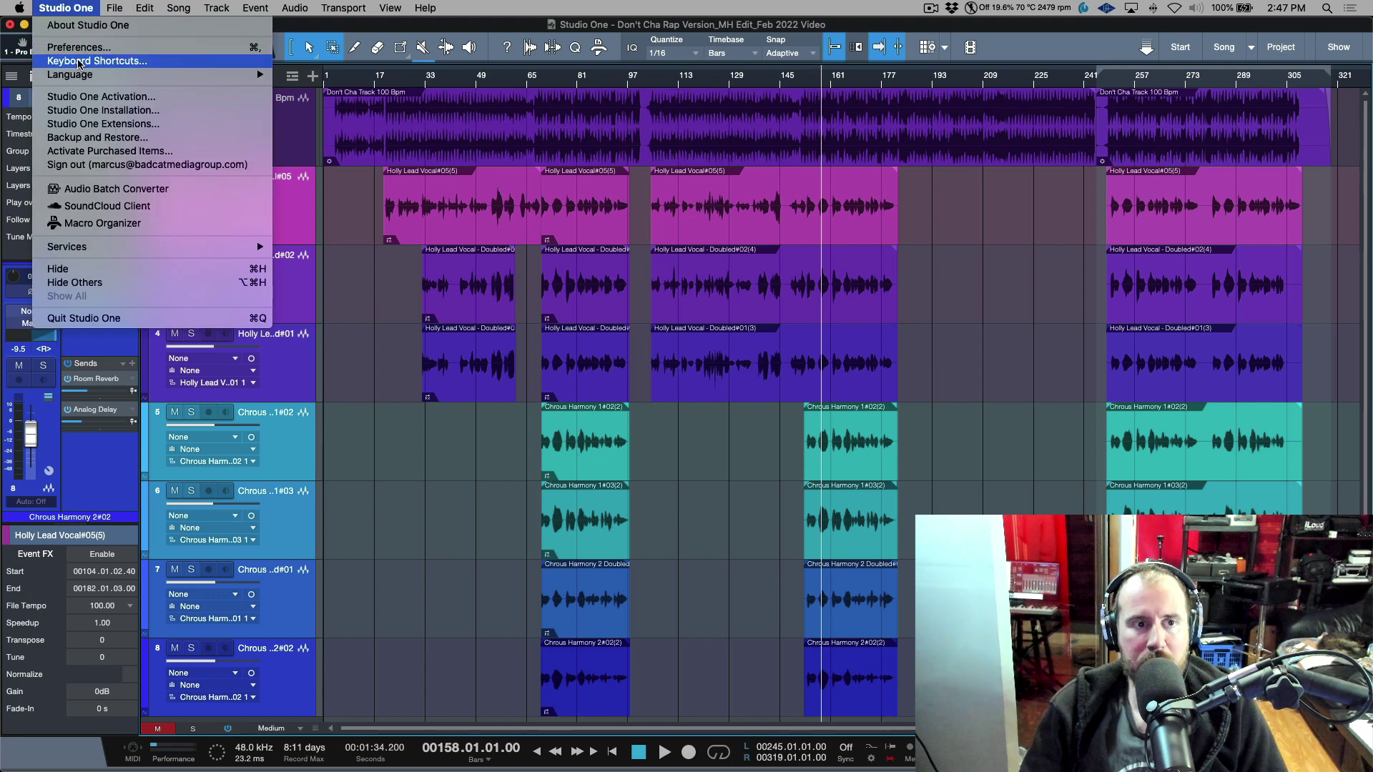
{"action": "left_click", "coordinate": [79, 63]}
{"action": "type", "text": "dup"}
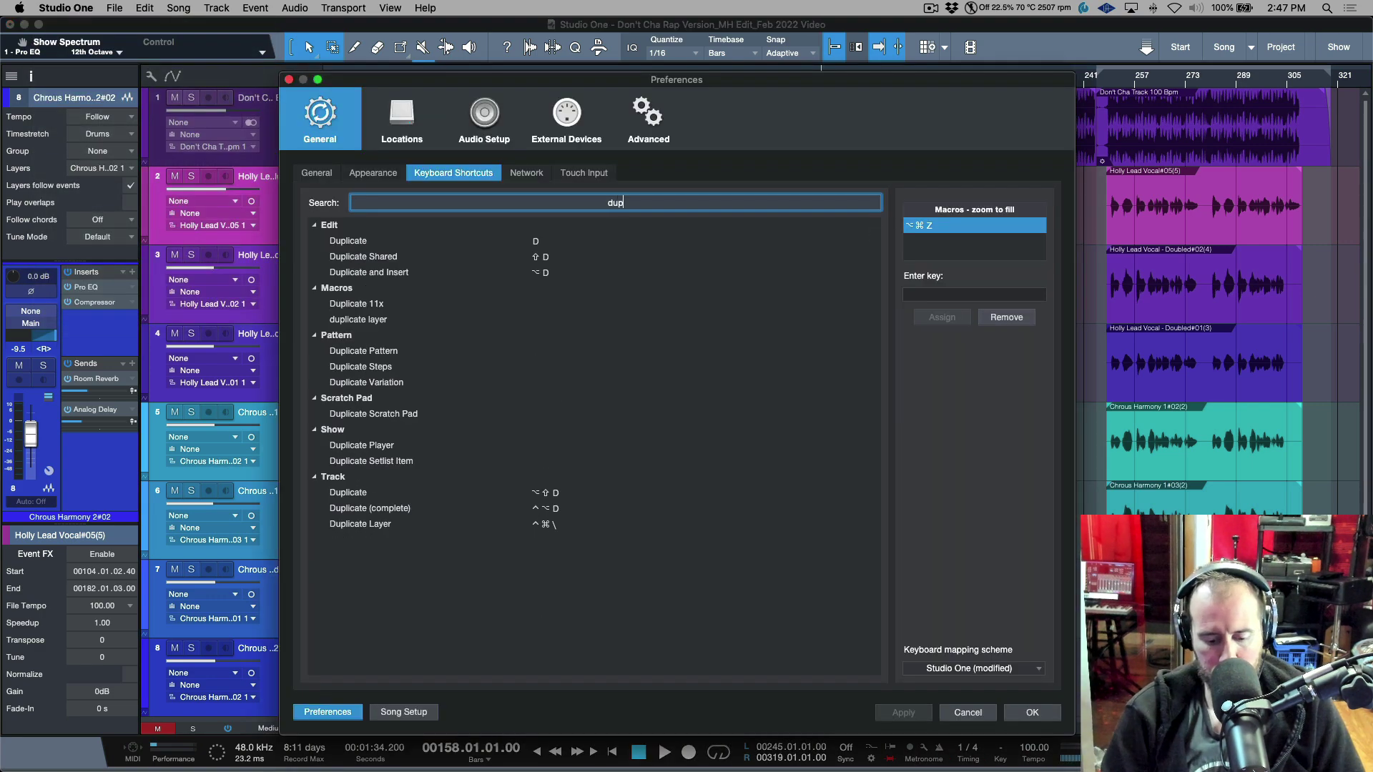
{"action": "type", "text": "licate"}
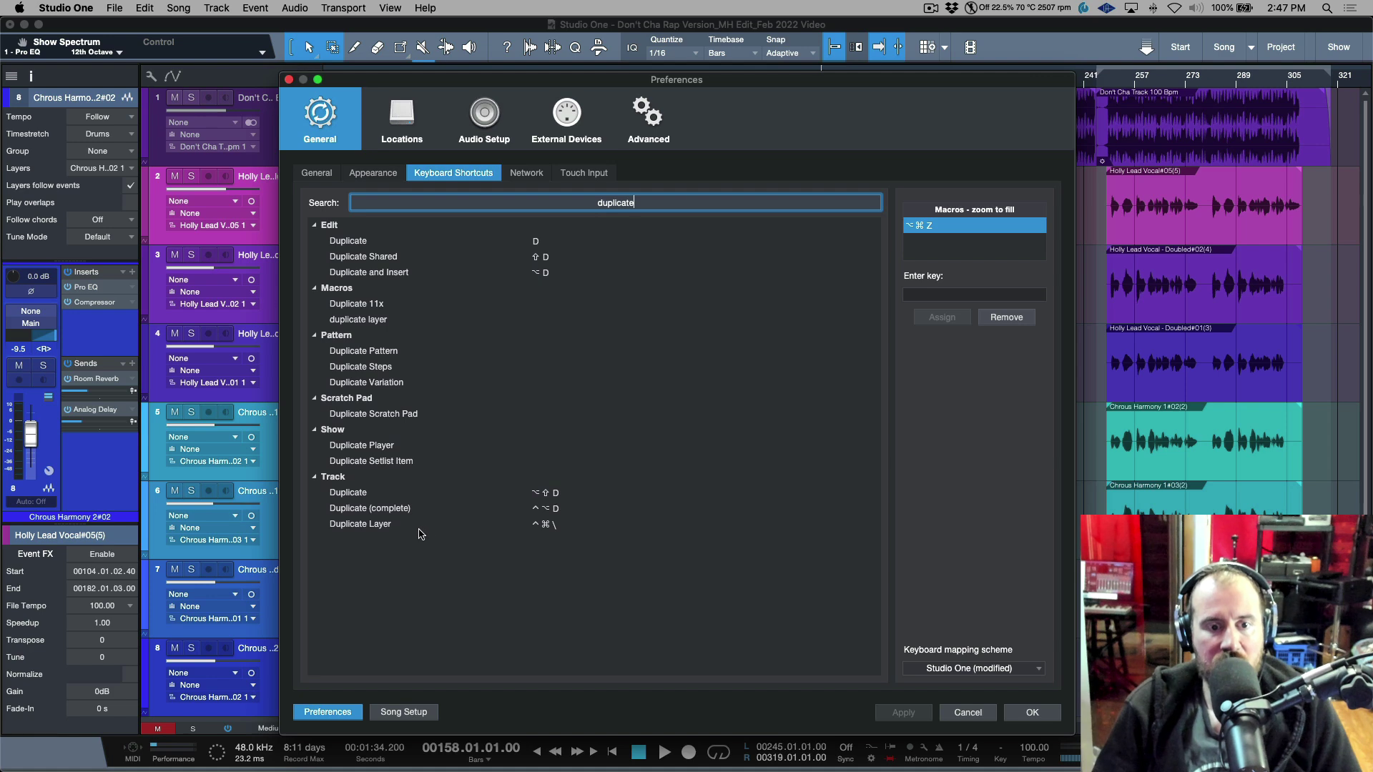
{"action": "left_click", "coordinate": [428, 529]}
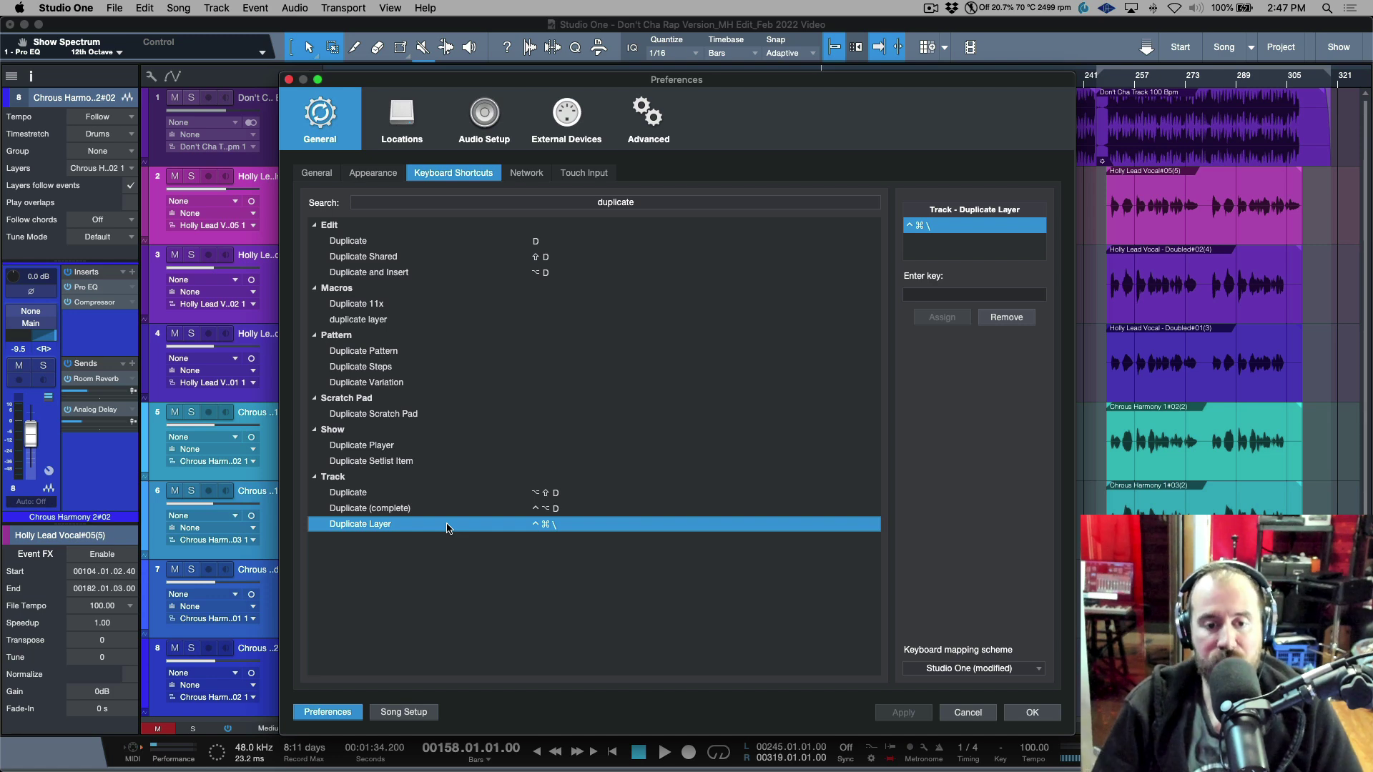
{"action": "left_click", "coordinate": [1032, 712]}
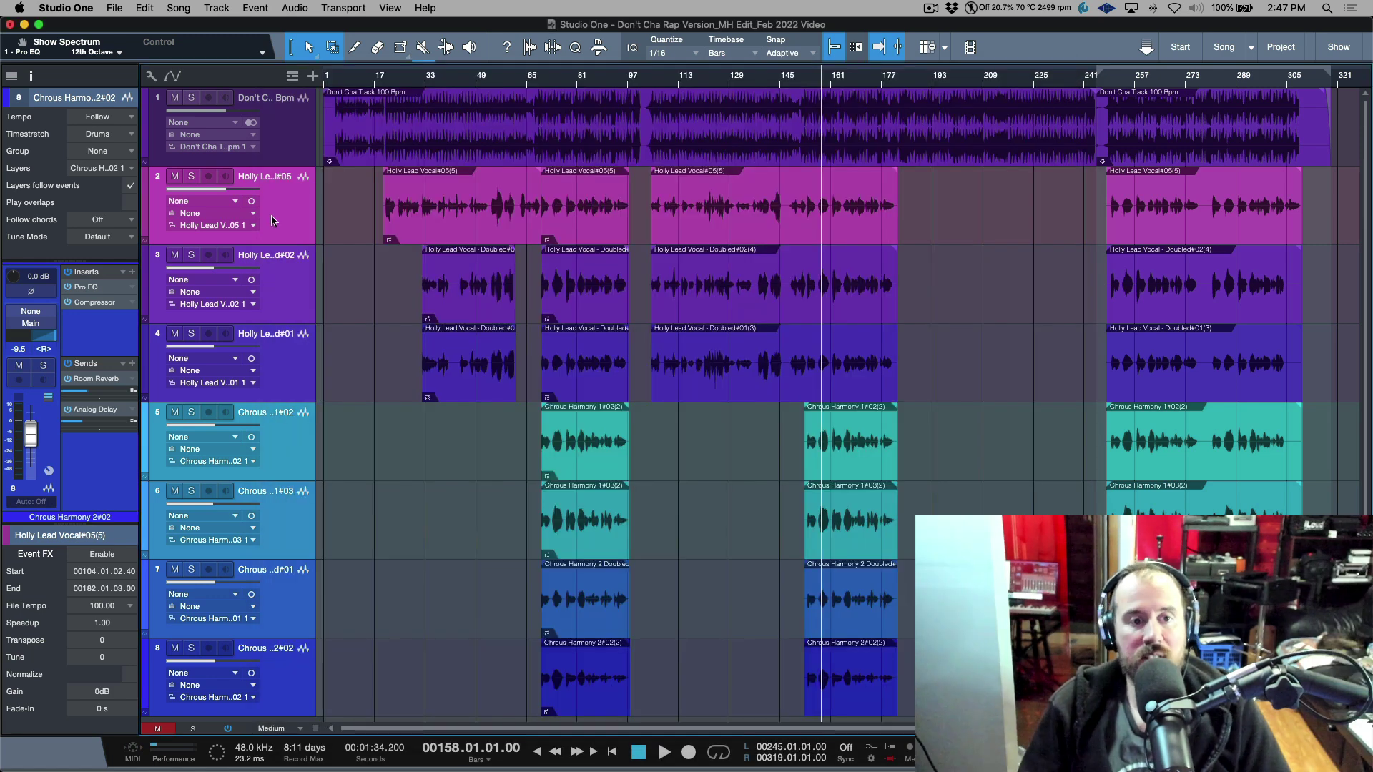
Duplicate the layers of all selected vocal tracks with the suggested name, and collapse the expanded layers.
{"action": "key", "text": "ctrl+super+backslash"}
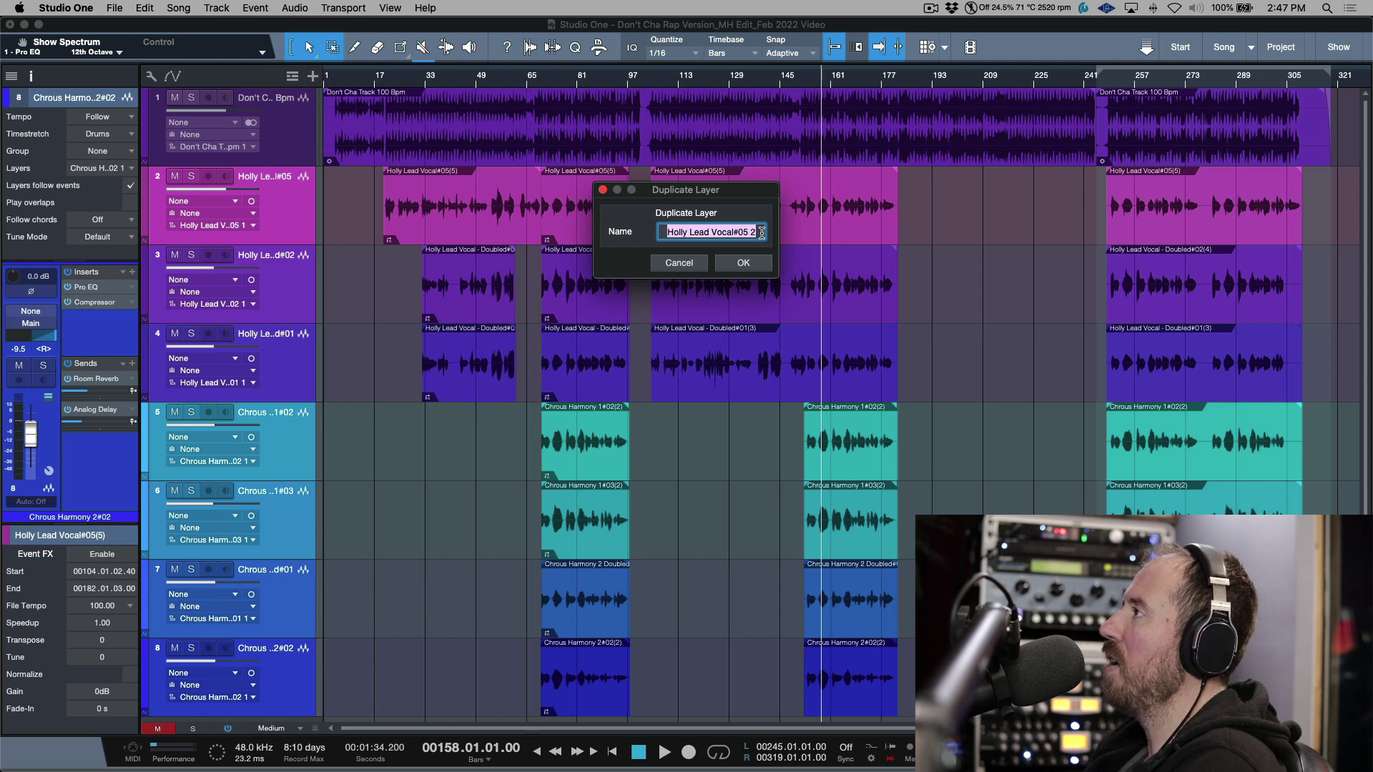
{"action": "left_click", "coordinate": [747, 263]}
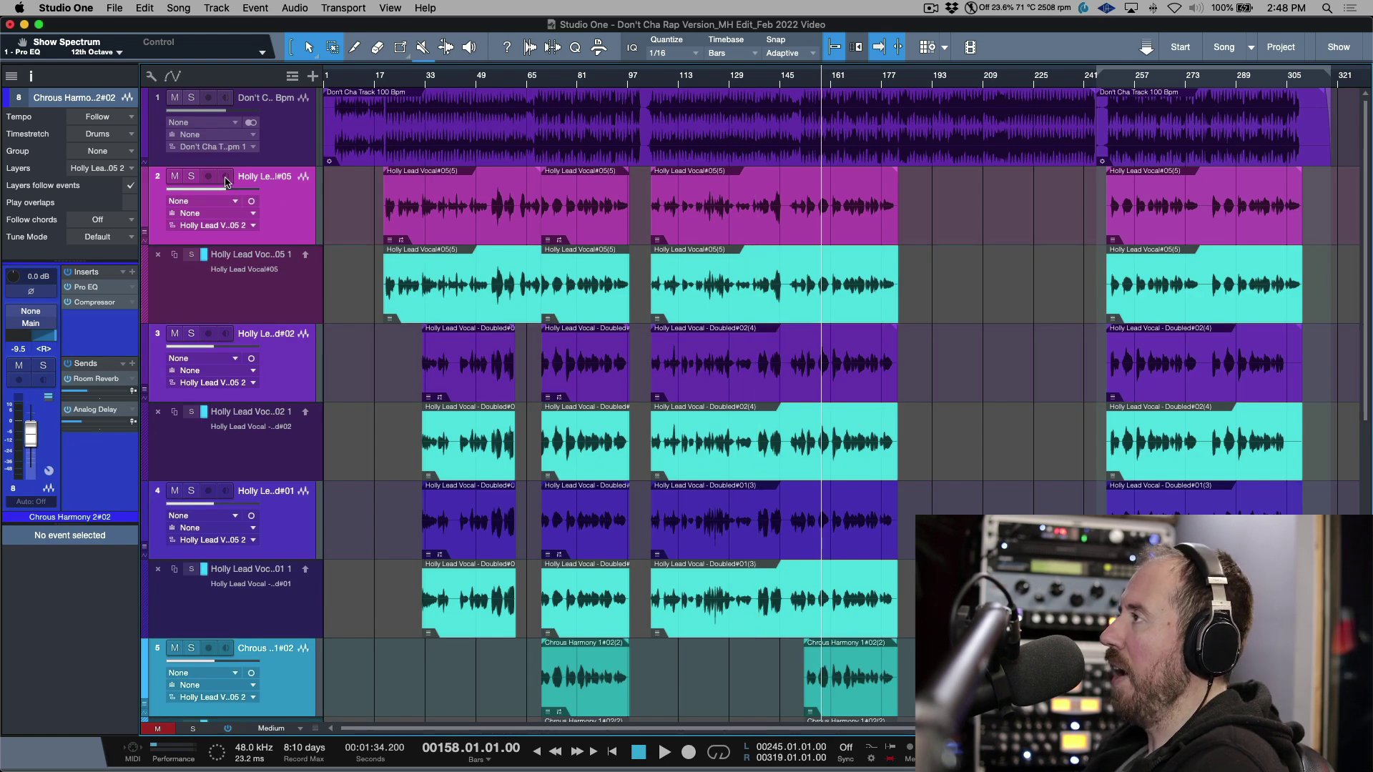
{"action": "key", "text": "l"}
Check the layer names on chorus harmony track 5, and undo the layer duplication on the vocal tracks.
{"action": "left_click", "coordinate": [299, 292]}
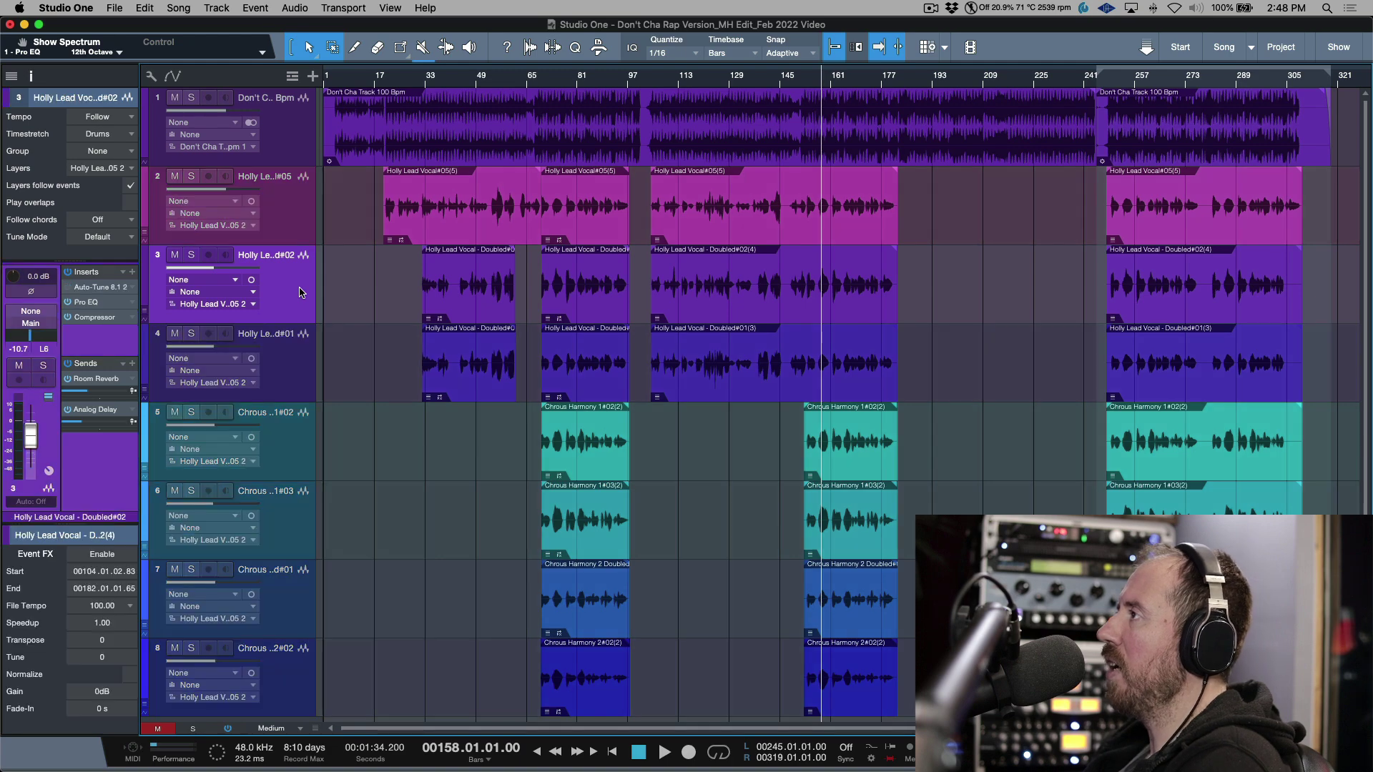
{"action": "left_click", "coordinate": [302, 443]}
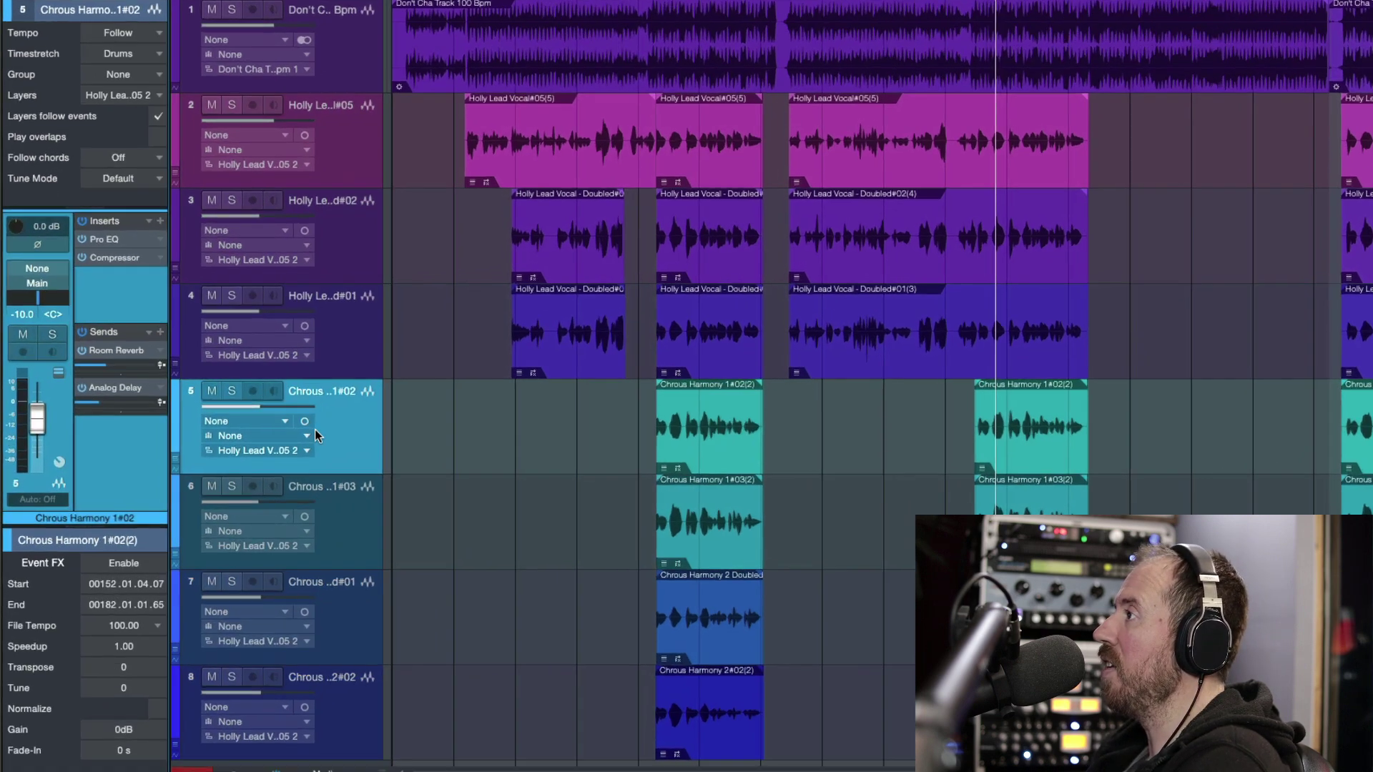
{"action": "left_click", "coordinate": [253, 461]}
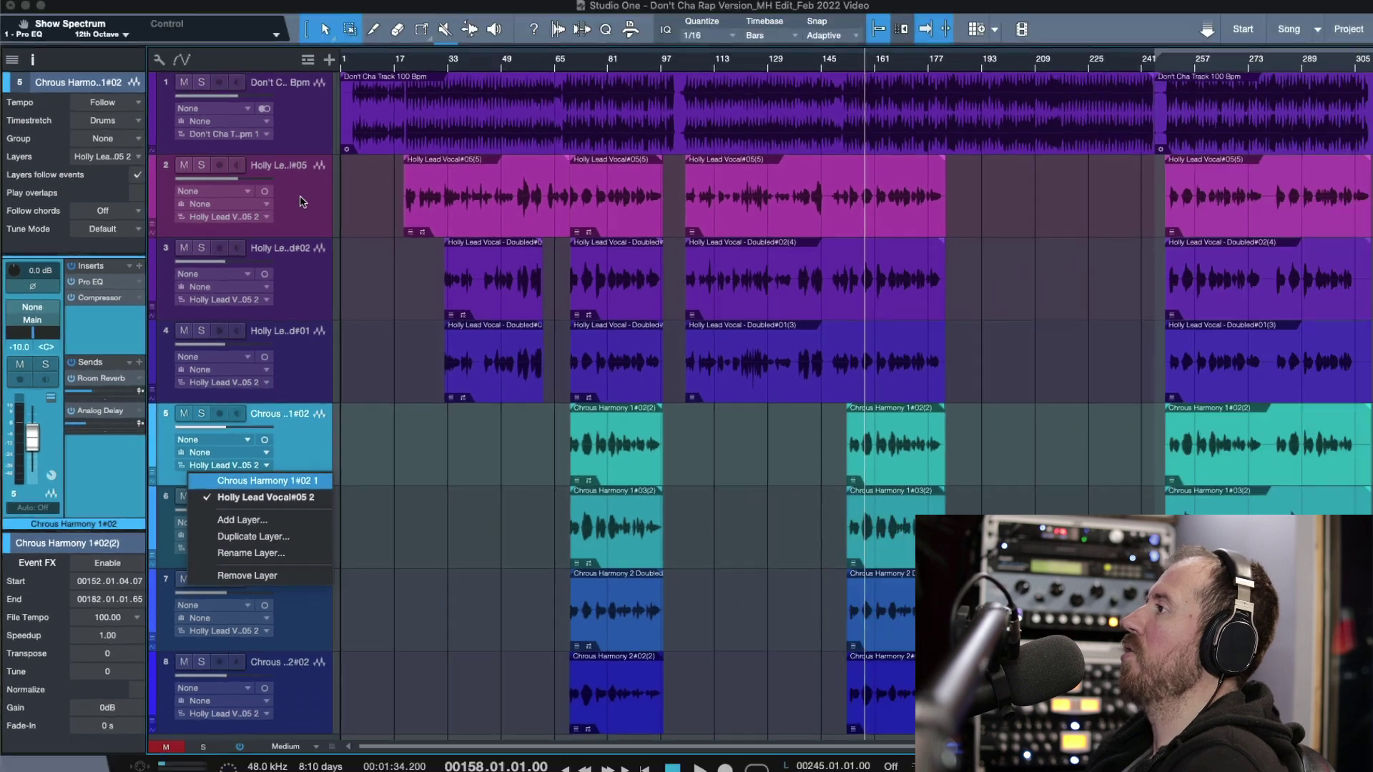
{"action": "left_click", "coordinate": [432, 642]}
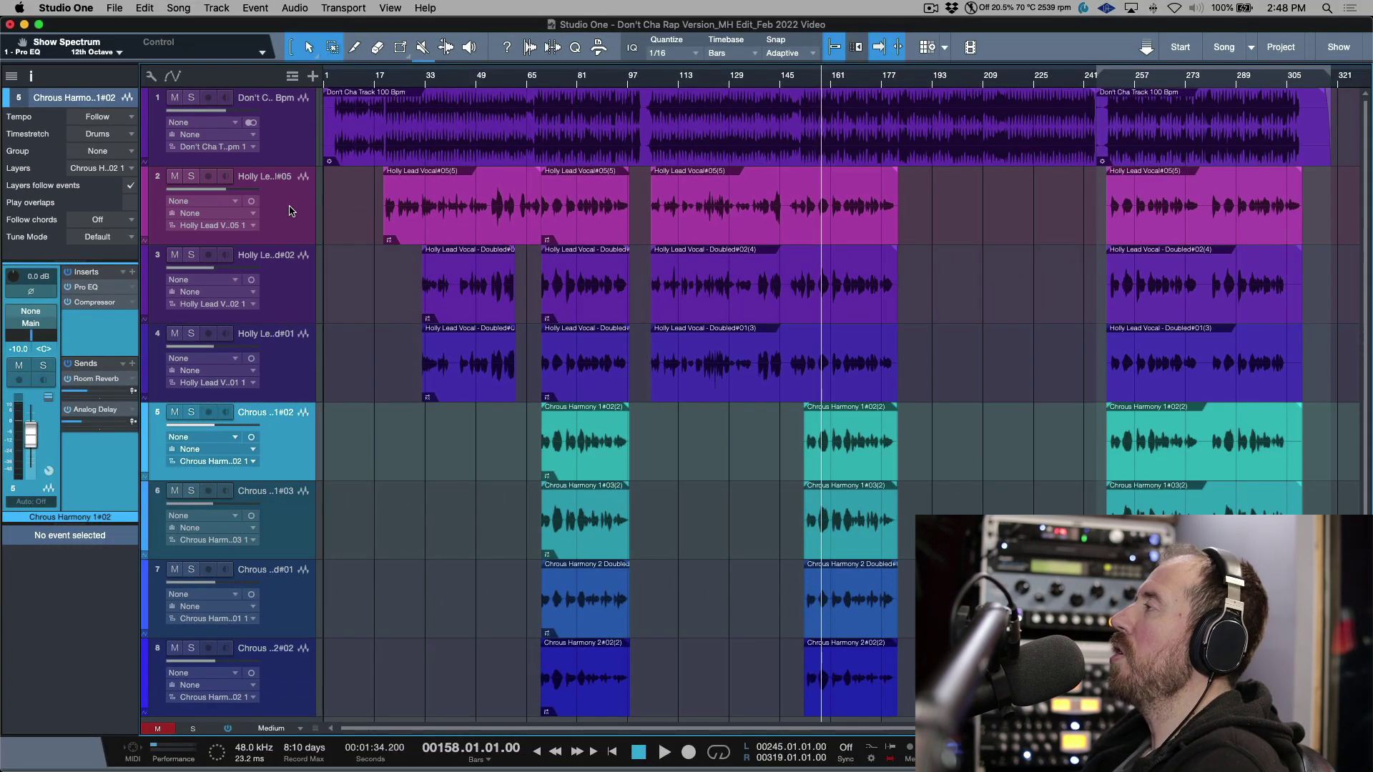
Go through lead vocal tracks 2 to 4 and check the layer options of track 4.
{"action": "left_click", "coordinate": [291, 211]}
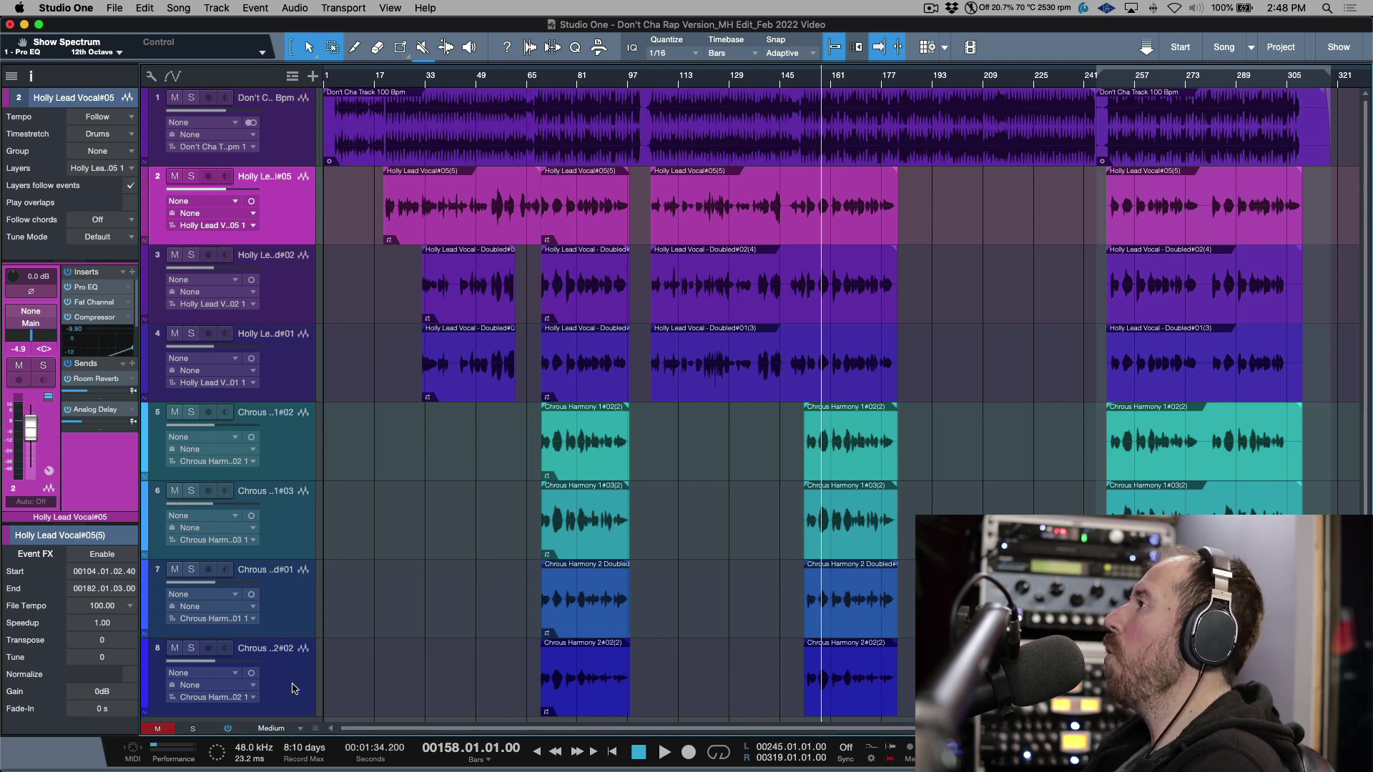
{"action": "left_click", "coordinate": [283, 301]}
{"action": "left_click", "coordinate": [283, 373]}
{"action": "left_click", "coordinate": [254, 383]}
{"action": "left_click", "coordinate": [284, 372]}
Duplicate the layers of vocal tracks 2 through 8 together, leaving the layer name blank, and collapse the expanded layers.
{"action": "left_click", "coordinate": [306, 211]}
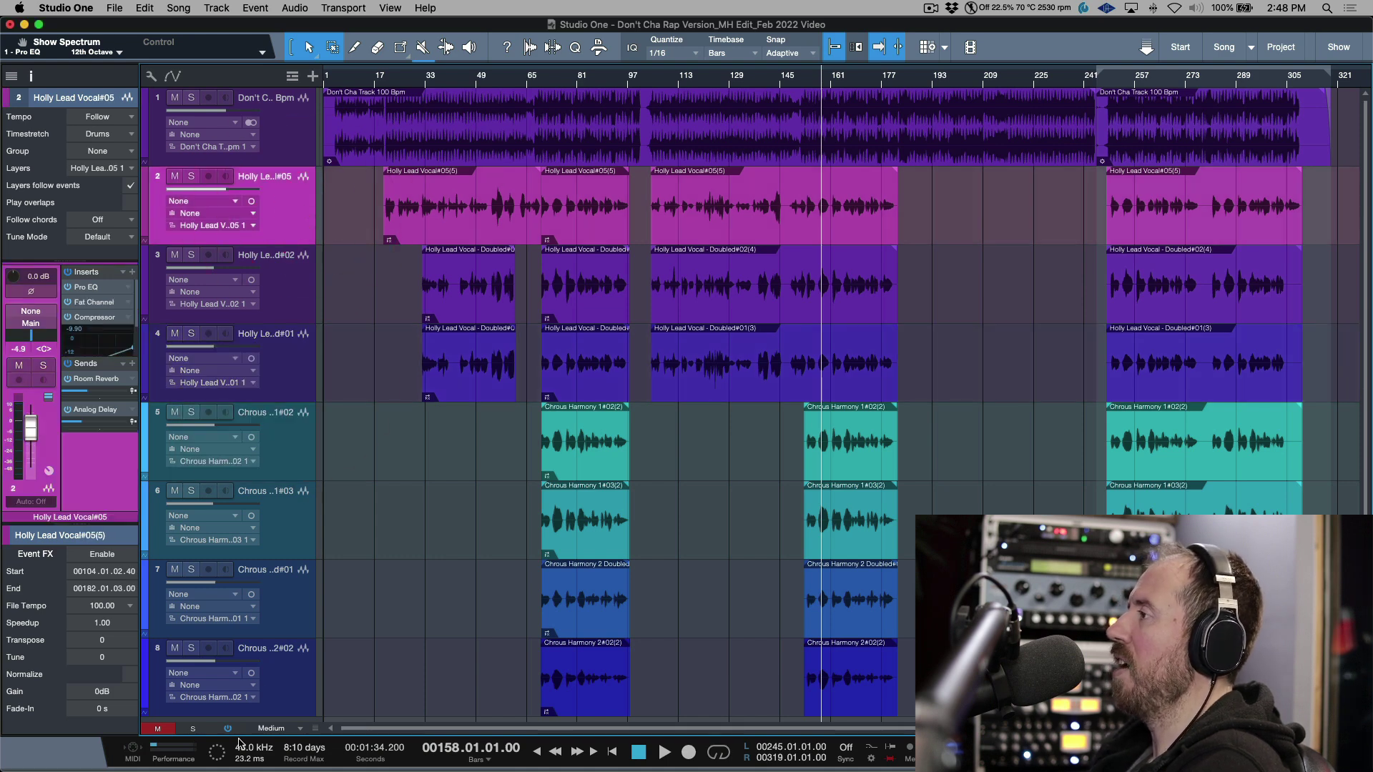
{"action": "key", "text": "Up"}
{"action": "left_click", "coordinate": [282, 685], "text": "shift"}
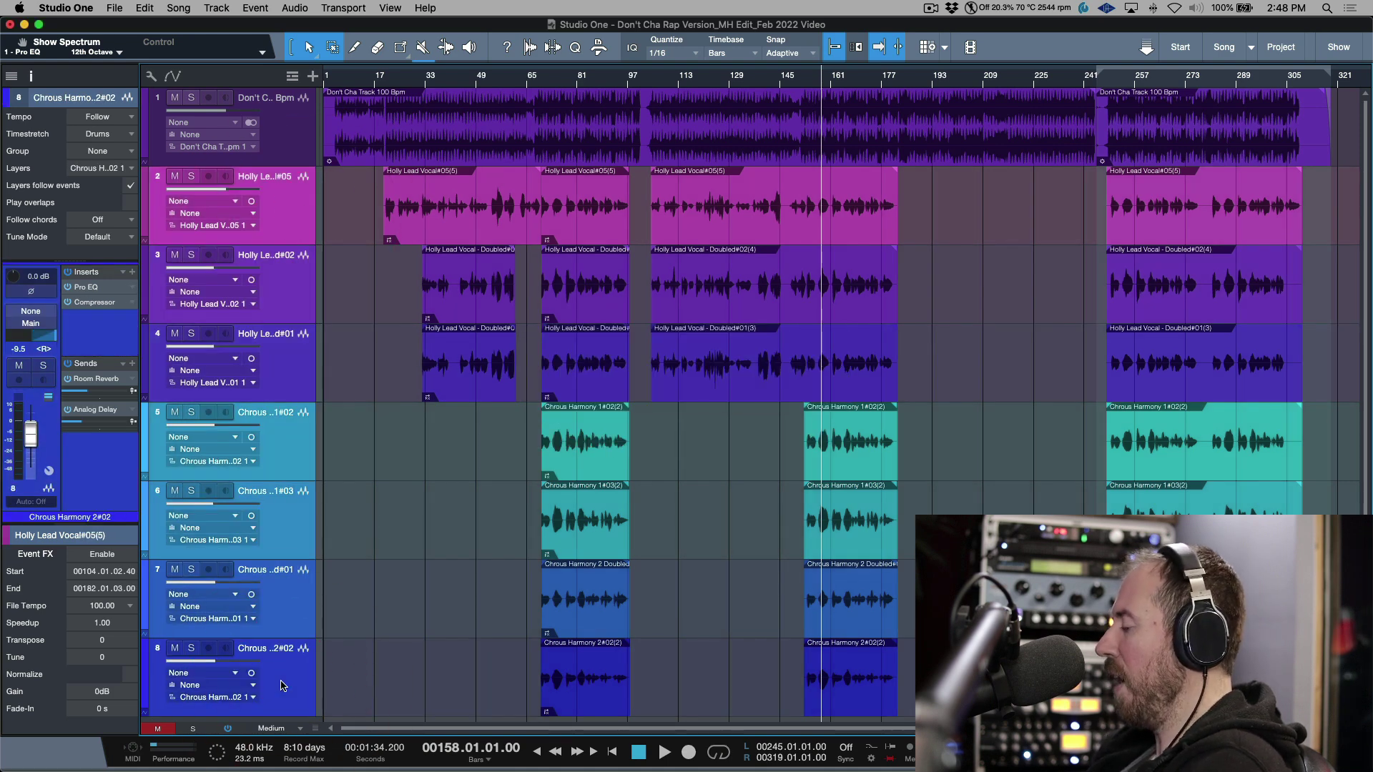
{"action": "key", "text": "ctrl+super+backslash"}
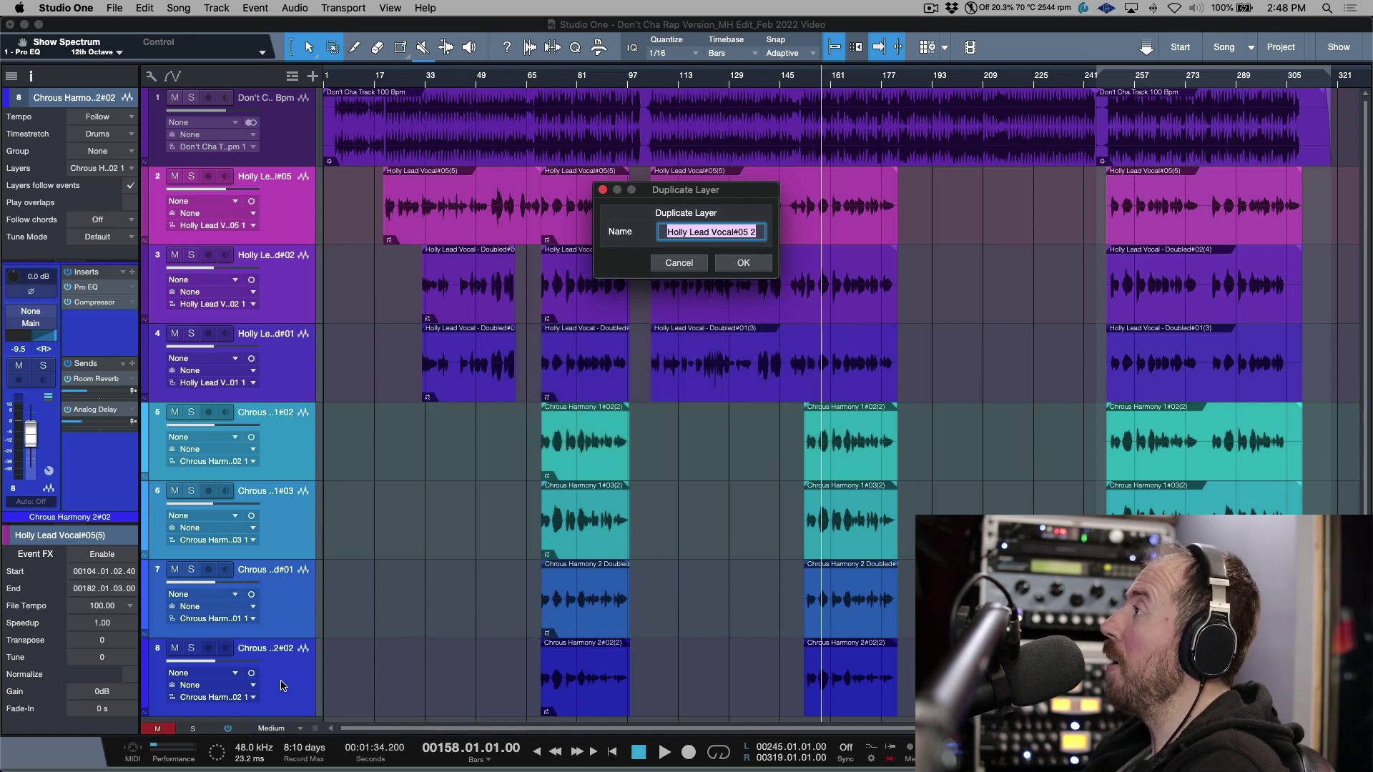
{"action": "key", "text": "BackSpace"}
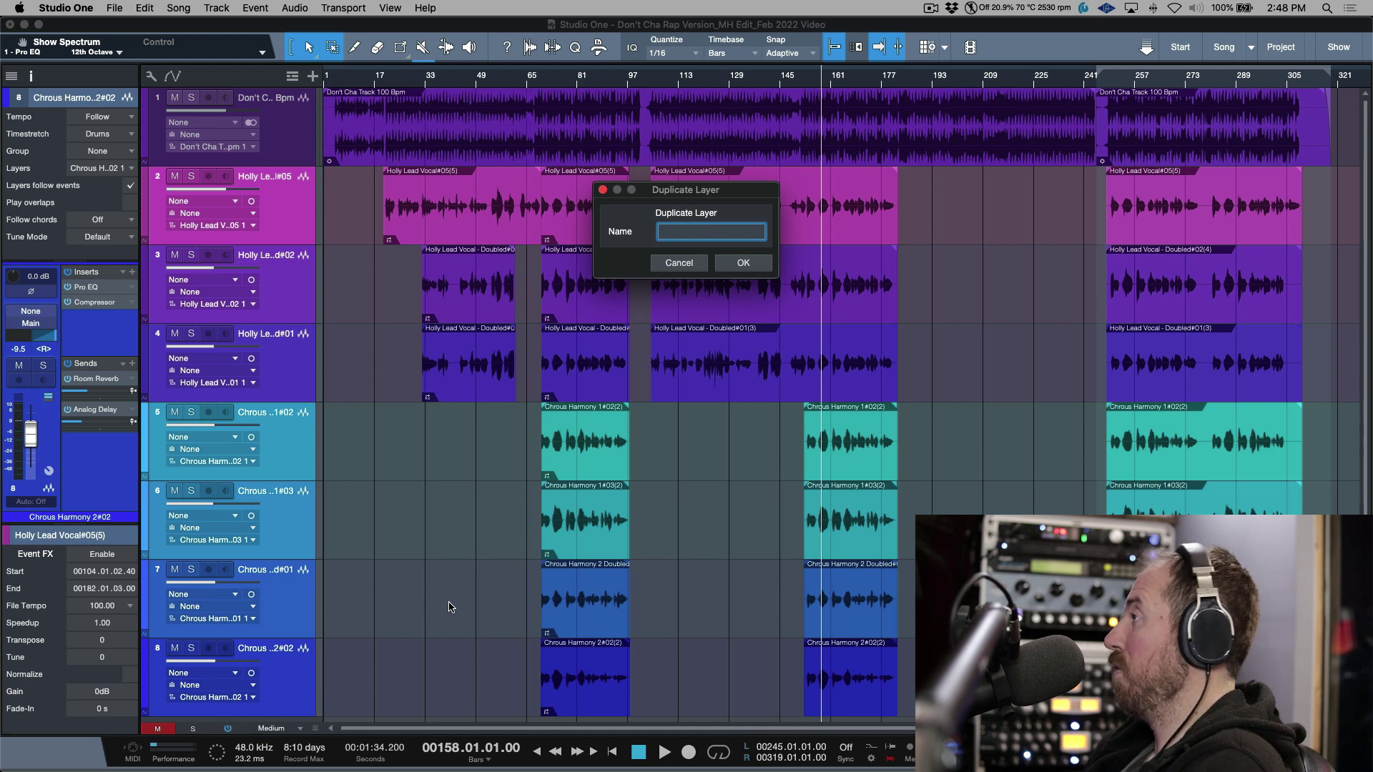
{"action": "left_click", "coordinate": [745, 263]}
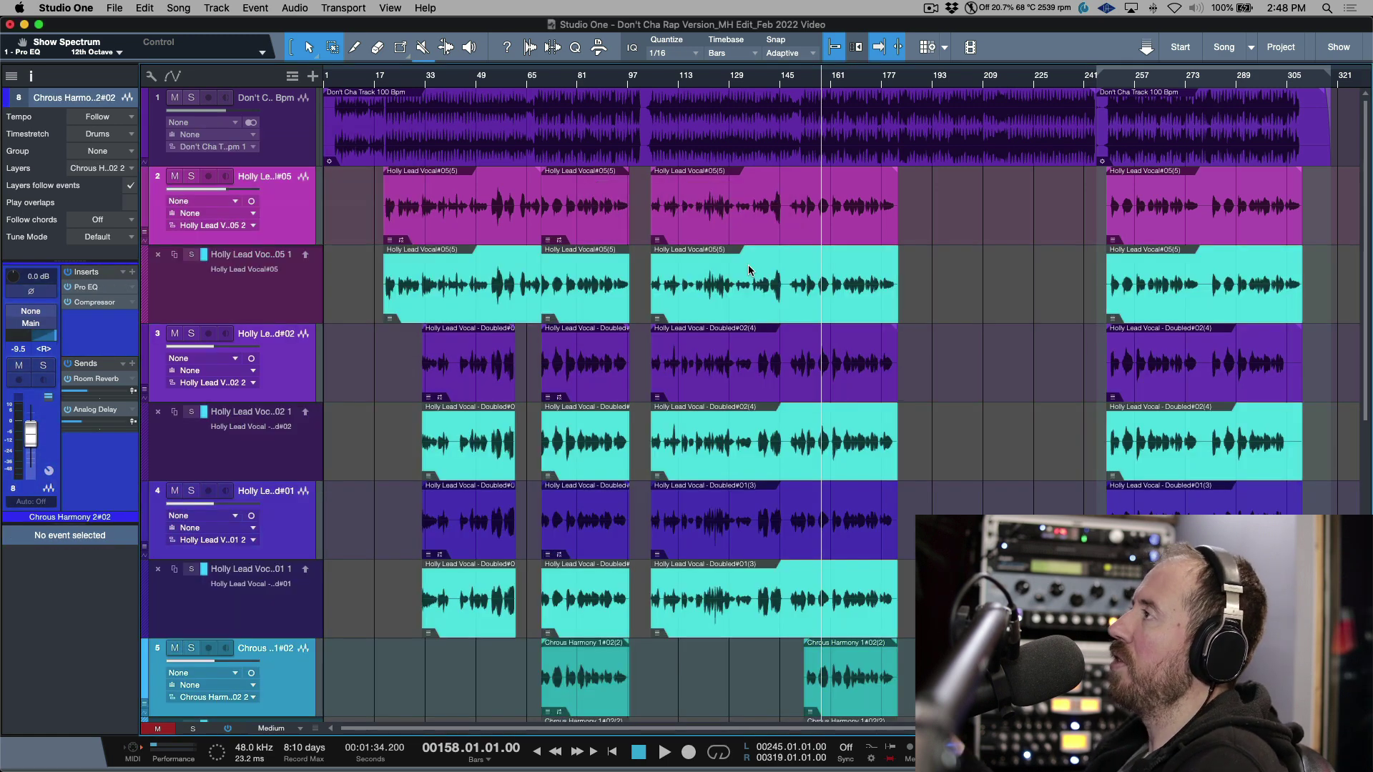
{"action": "key", "text": "shift+l"}
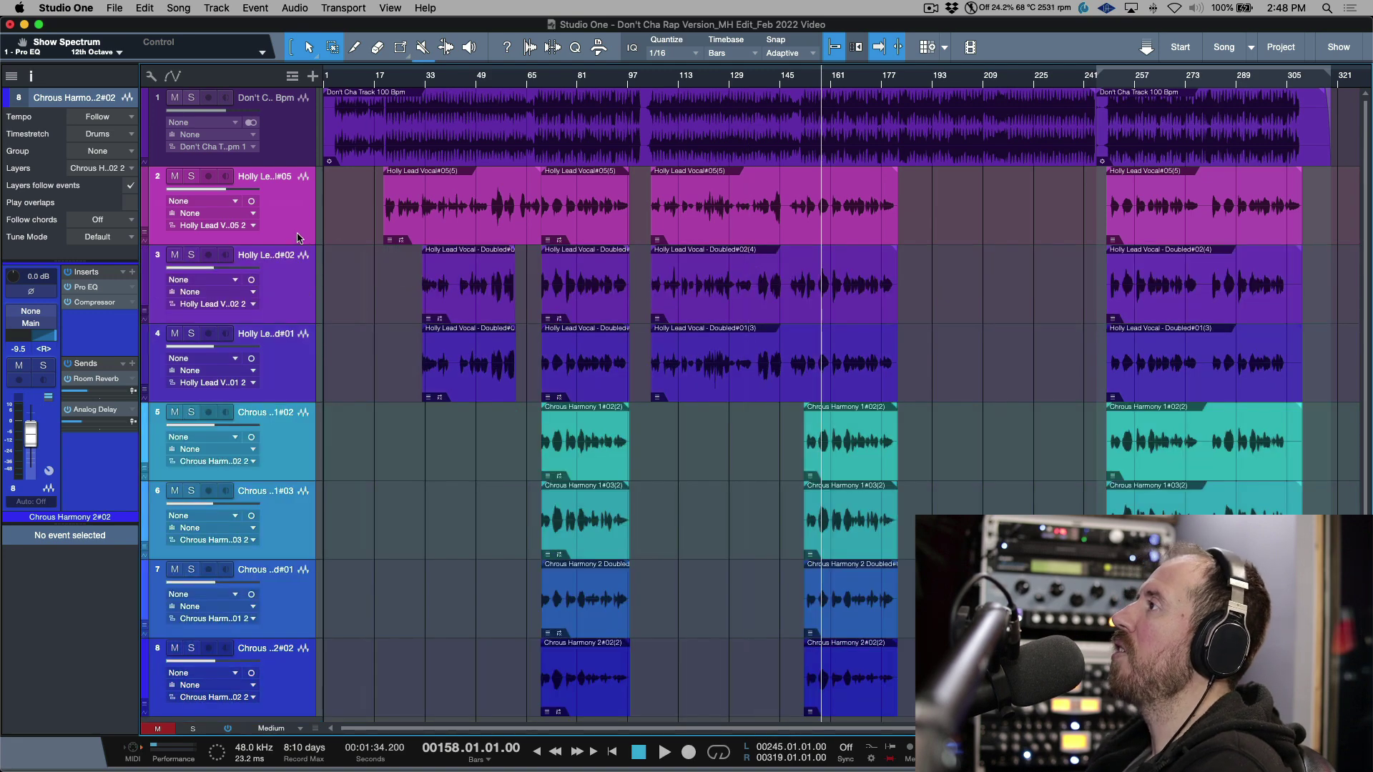
Check the names of the duplicated layers on lead vocal tracks 2, 3 and 4.
{"action": "left_click", "coordinate": [266, 229]}
{"action": "left_click", "coordinate": [201, 105]}
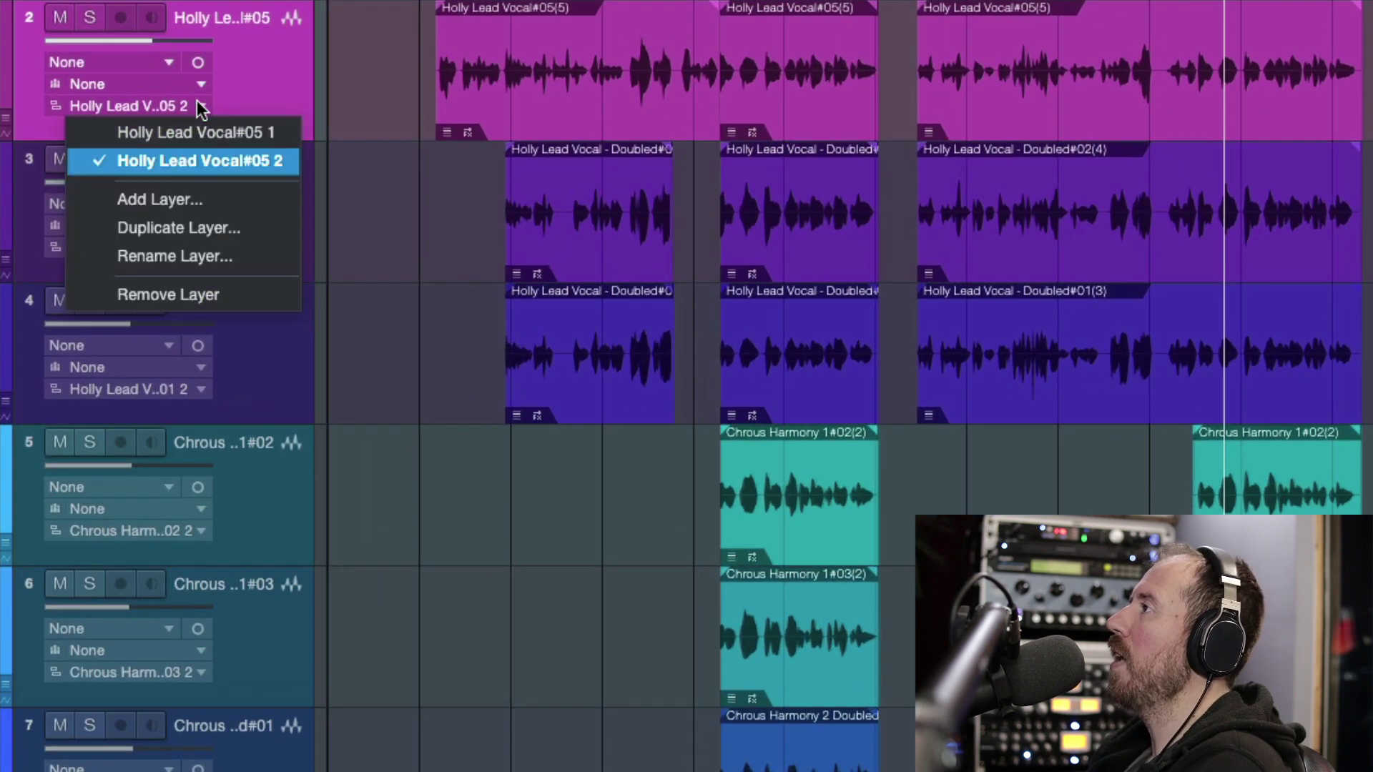
{"action": "left_click", "coordinate": [238, 83]}
{"action": "key", "text": "Down"}
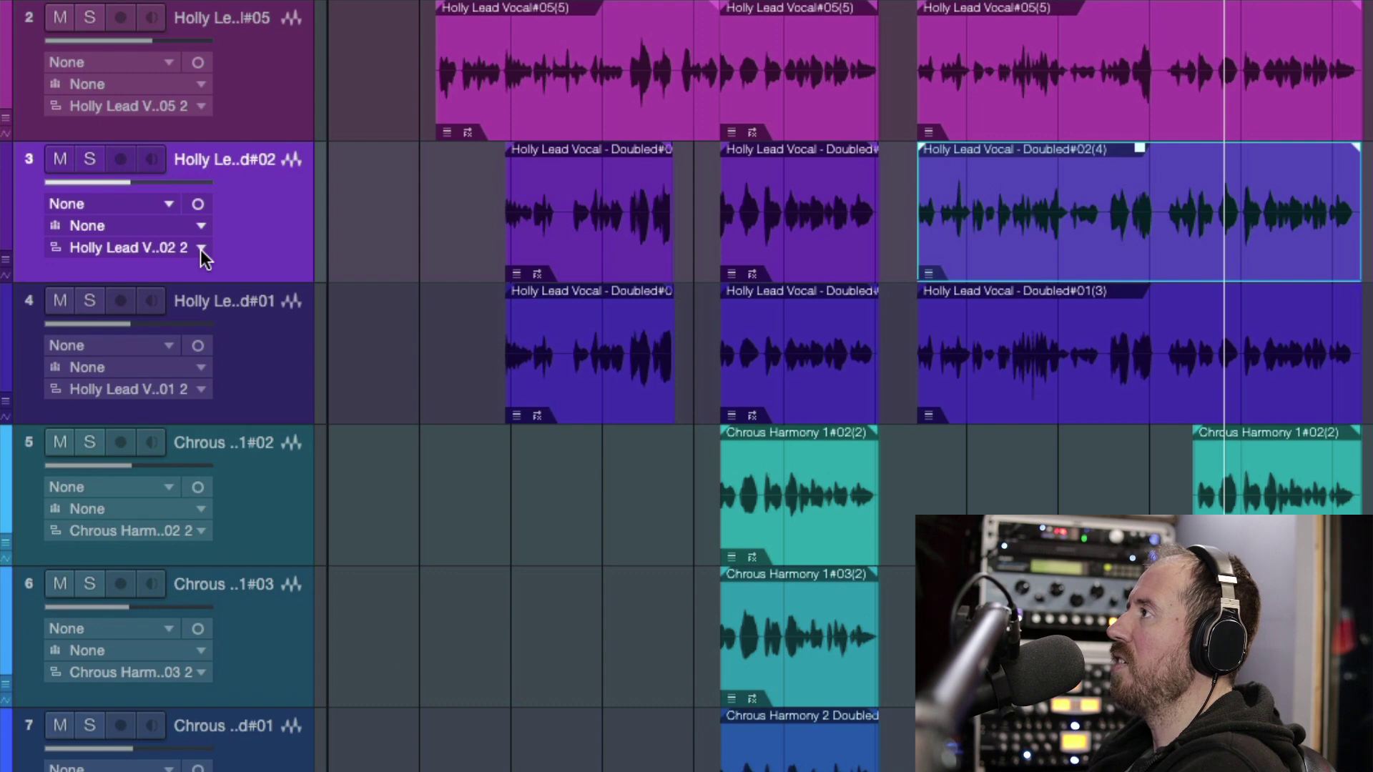
{"action": "left_click", "coordinate": [201, 250]}
{"action": "left_click", "coordinate": [265, 219]}
{"action": "key", "text": "Down"}
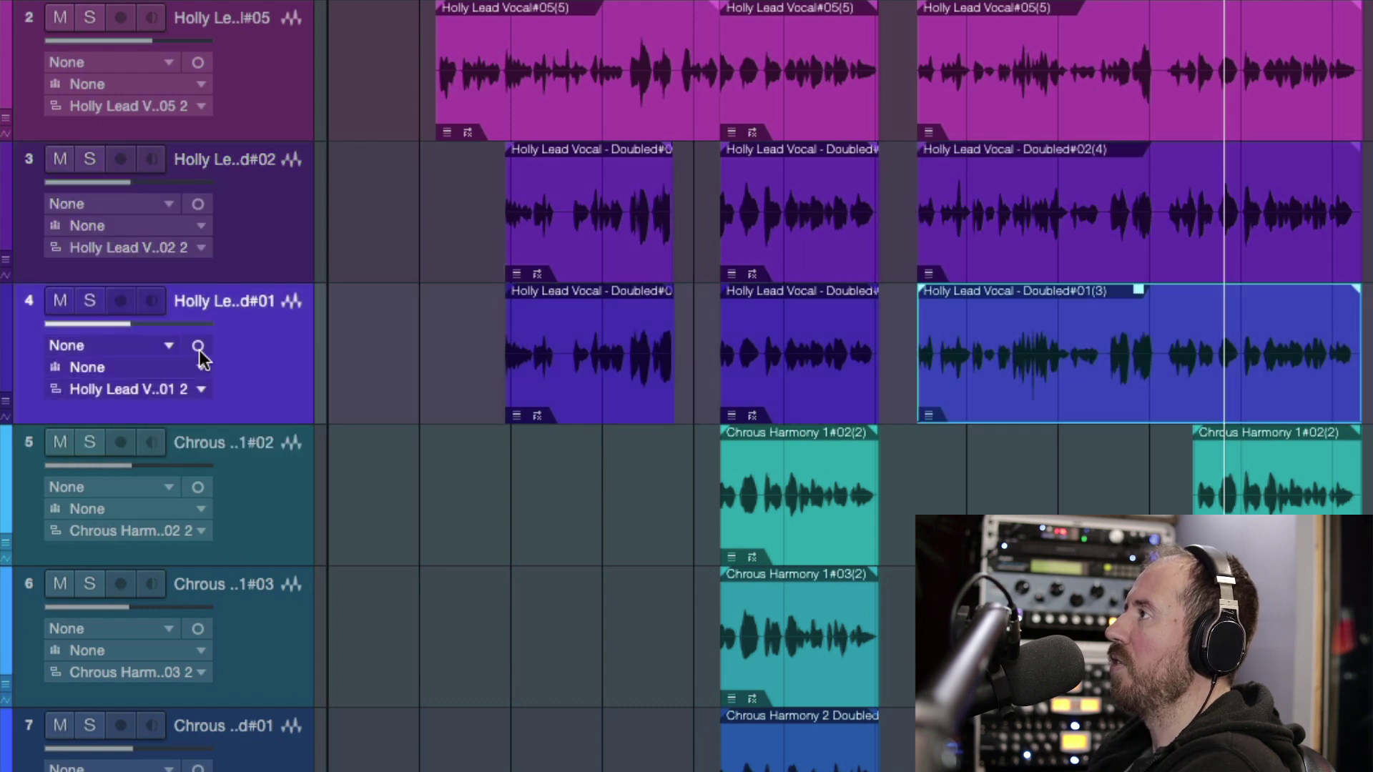
{"action": "left_click", "coordinate": [200, 388]}
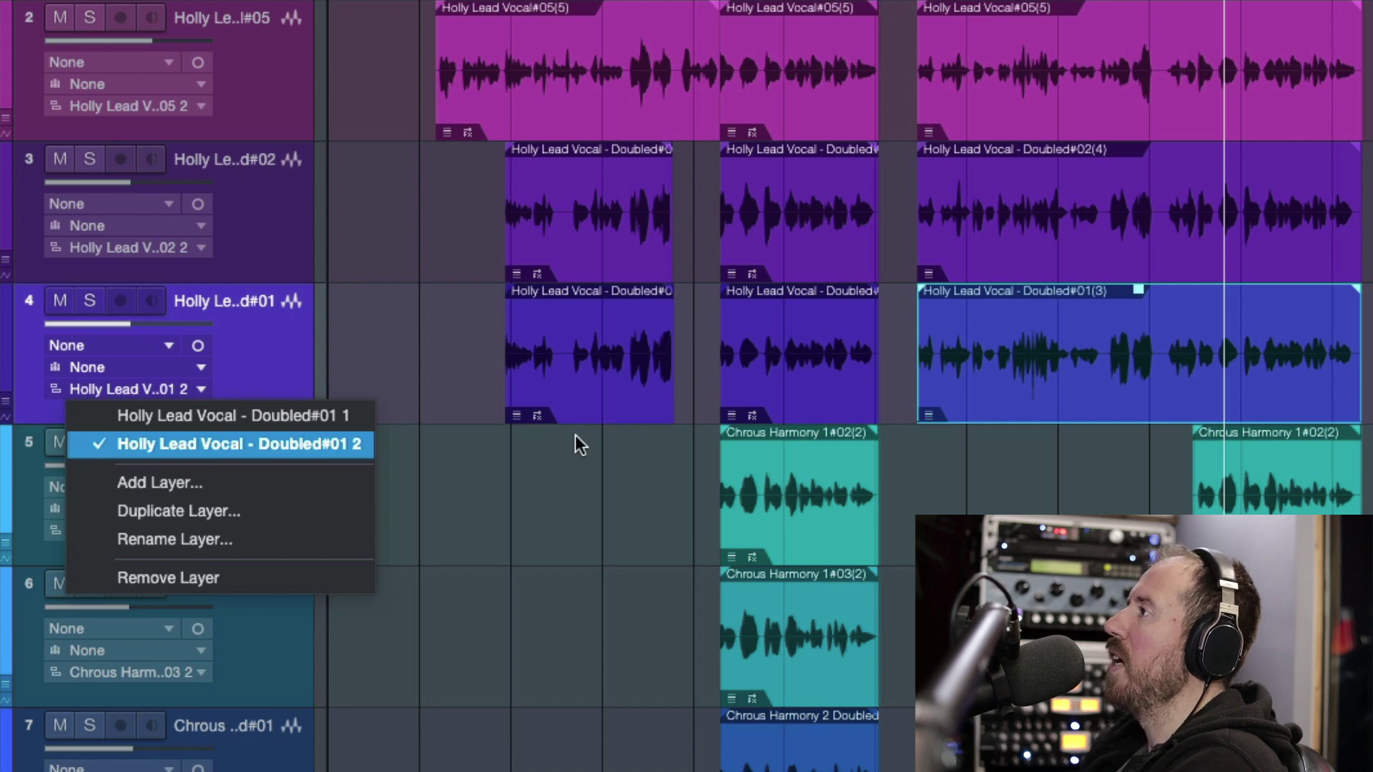
{"action": "left_click", "coordinate": [273, 348]}
Check the names of the duplicated layers on chorus harmony tracks 5 and 6.
{"action": "key", "text": "Down"}
{"action": "left_click", "coordinate": [201, 530]}
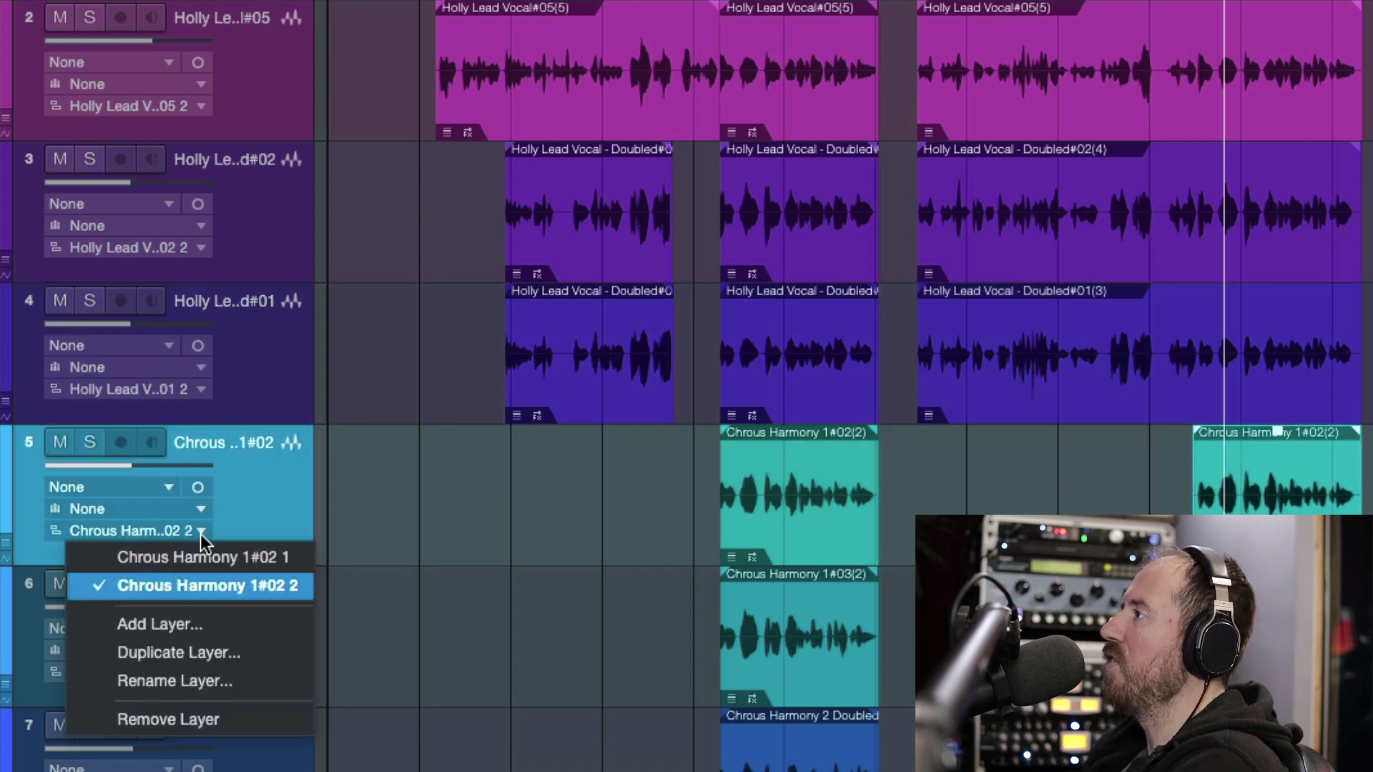
{"action": "left_click", "coordinate": [267, 518]}
{"action": "left_click", "coordinate": [250, 646]}
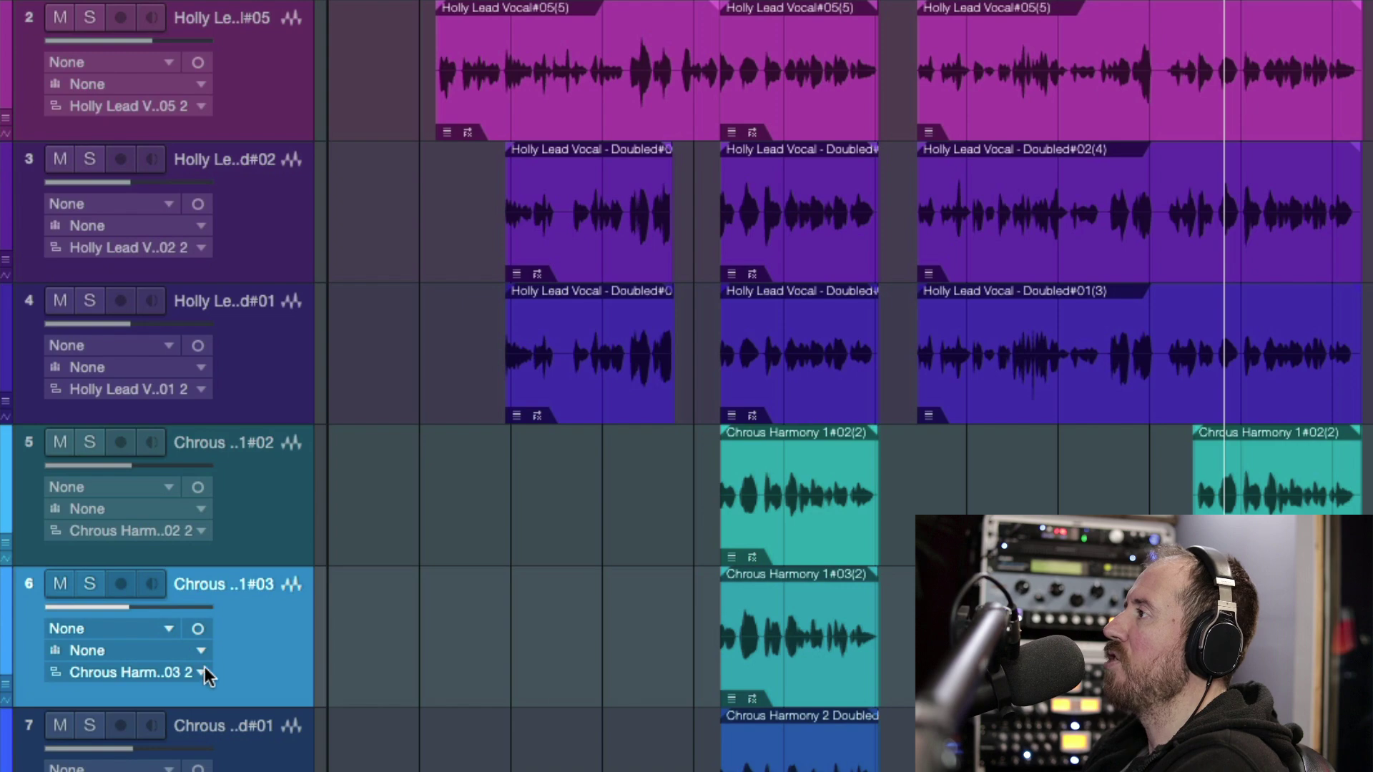
{"action": "left_click", "coordinate": [198, 672]}
{"action": "left_click", "coordinate": [259, 651]}
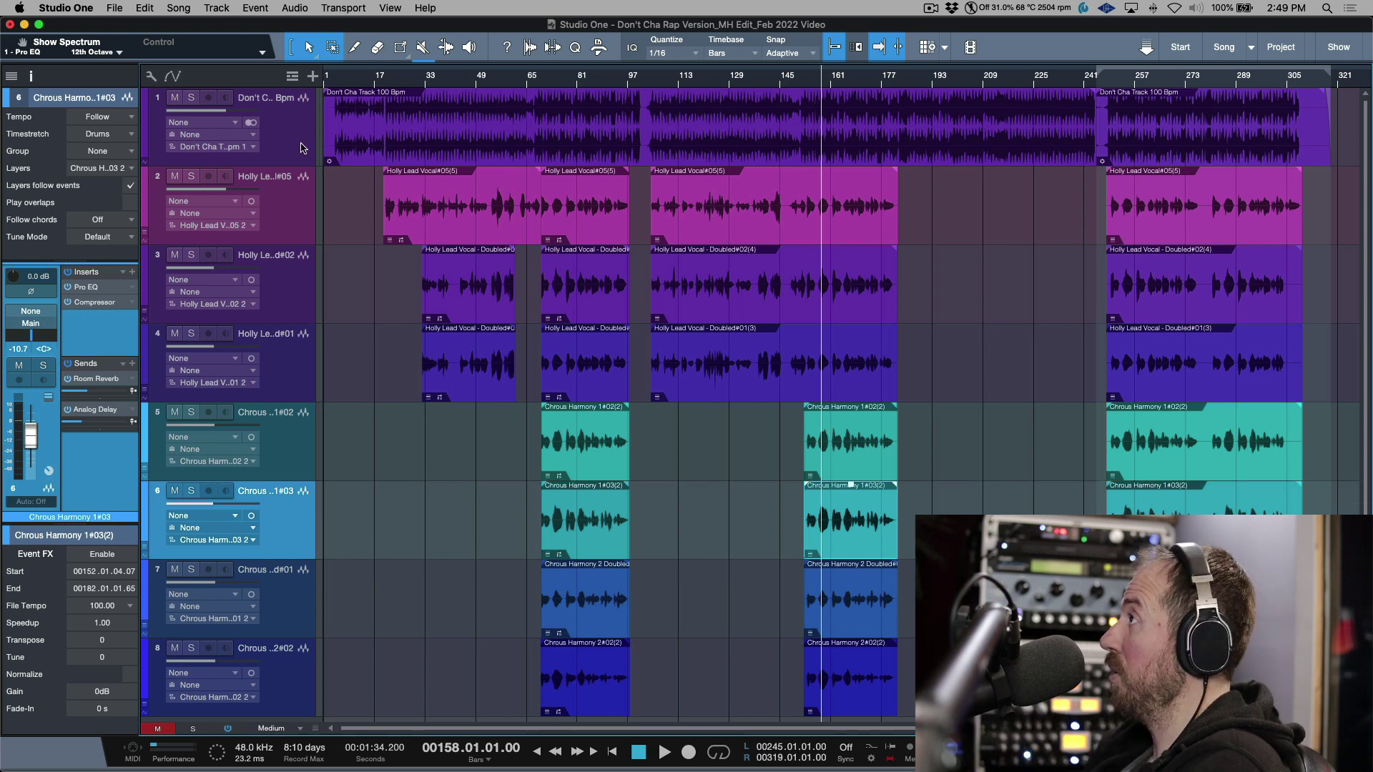
Duplicate the layers of vocal tracks 2 through 8 once more with a blank layer name and check track 2's layer list.
{"action": "left_click", "coordinate": [302, 209]}
{"action": "left_click", "coordinate": [290, 685], "text": "shift"}
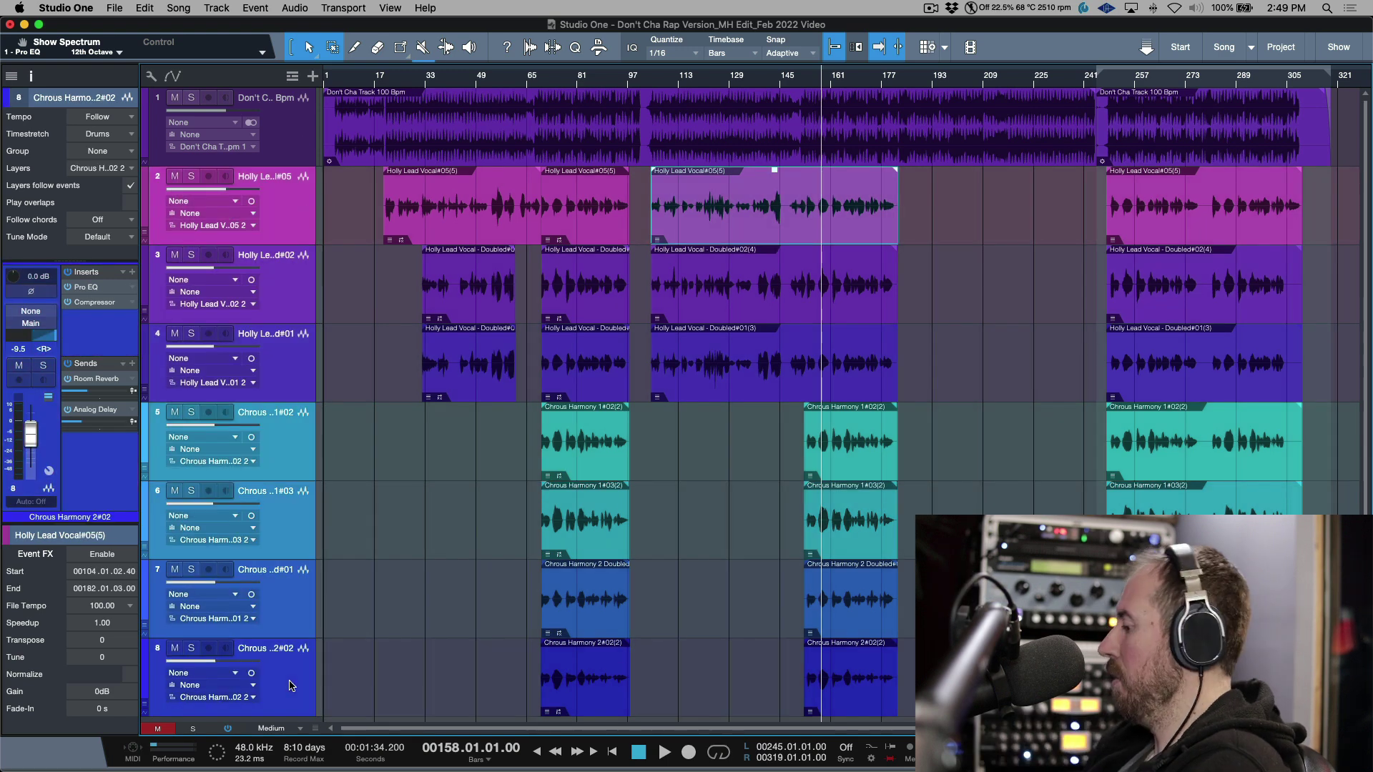
{"action": "key", "text": "shift+d"}
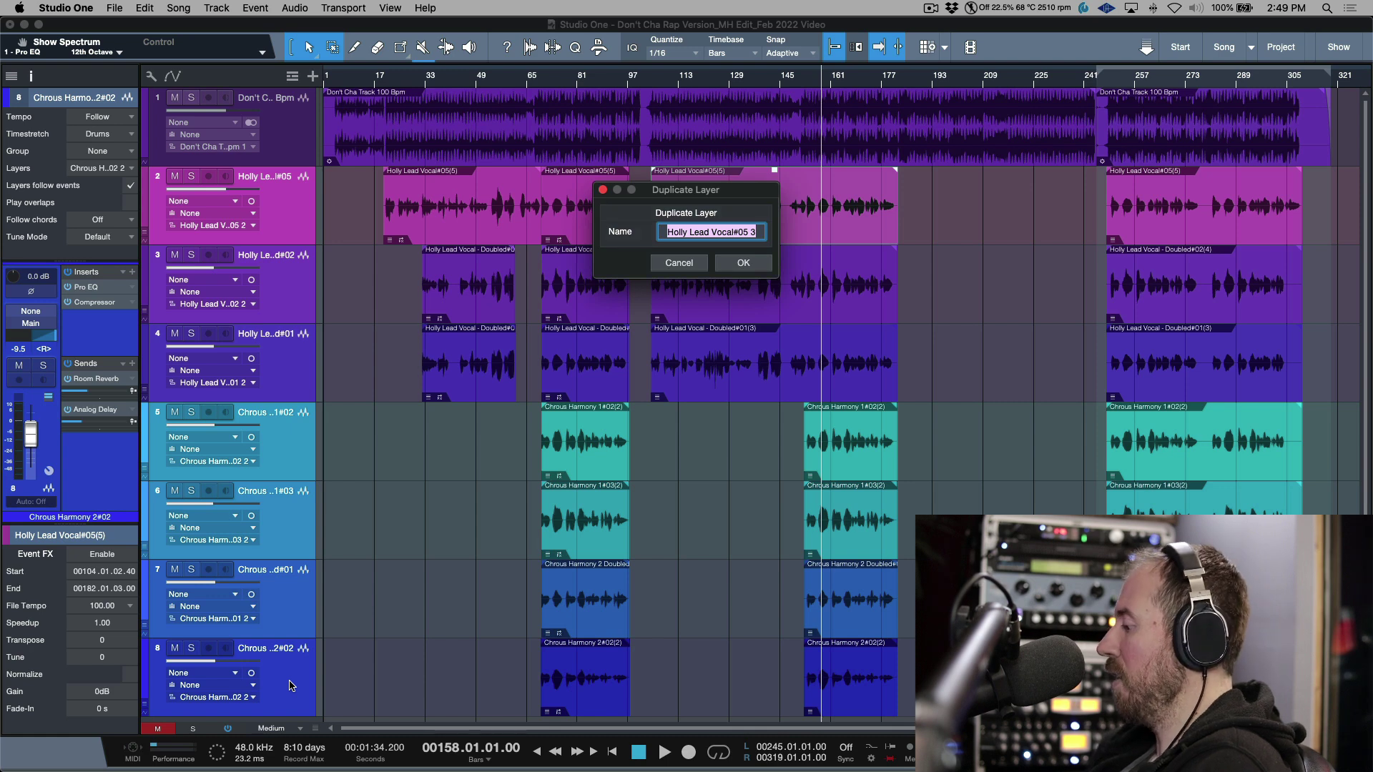
{"action": "key", "text": "BackSpace"}
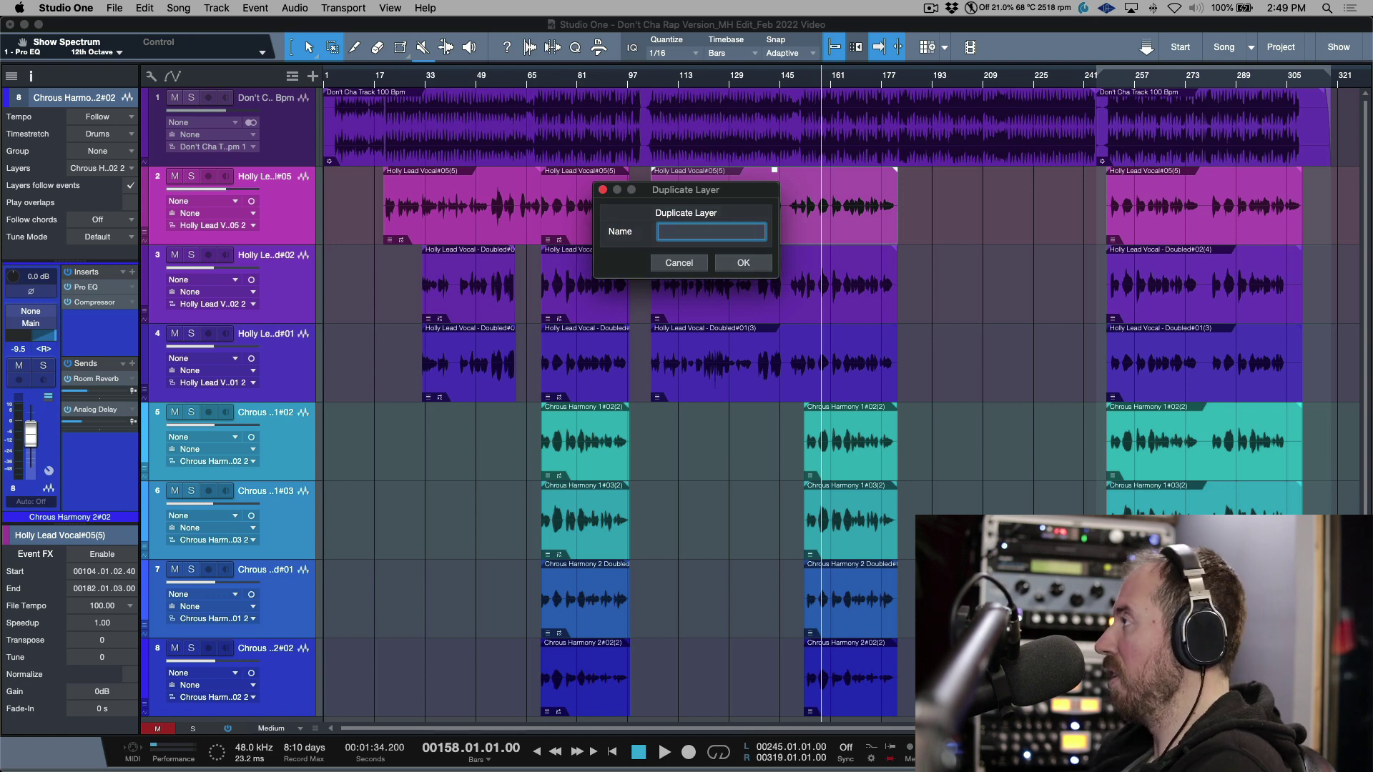
{"action": "key", "text": "Return"}
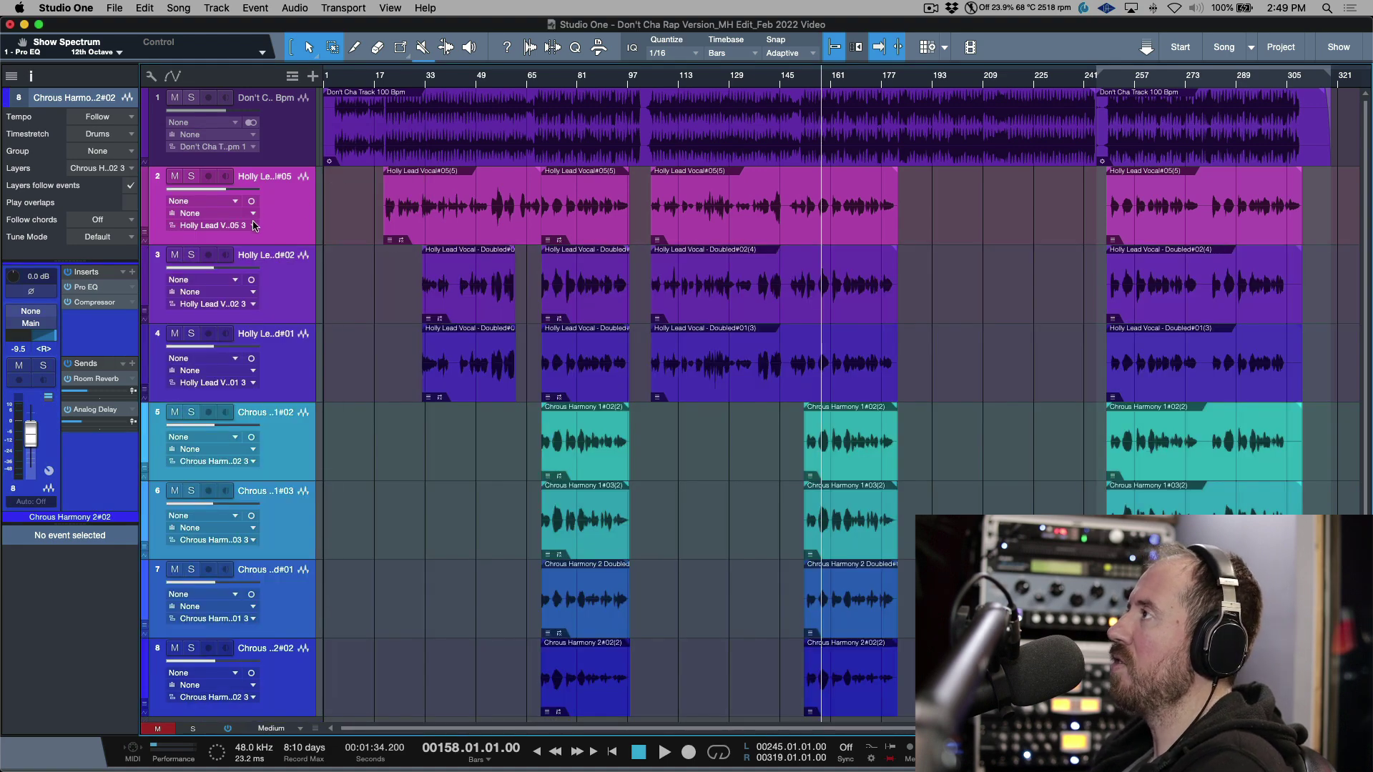
{"action": "left_click", "coordinate": [253, 226]}
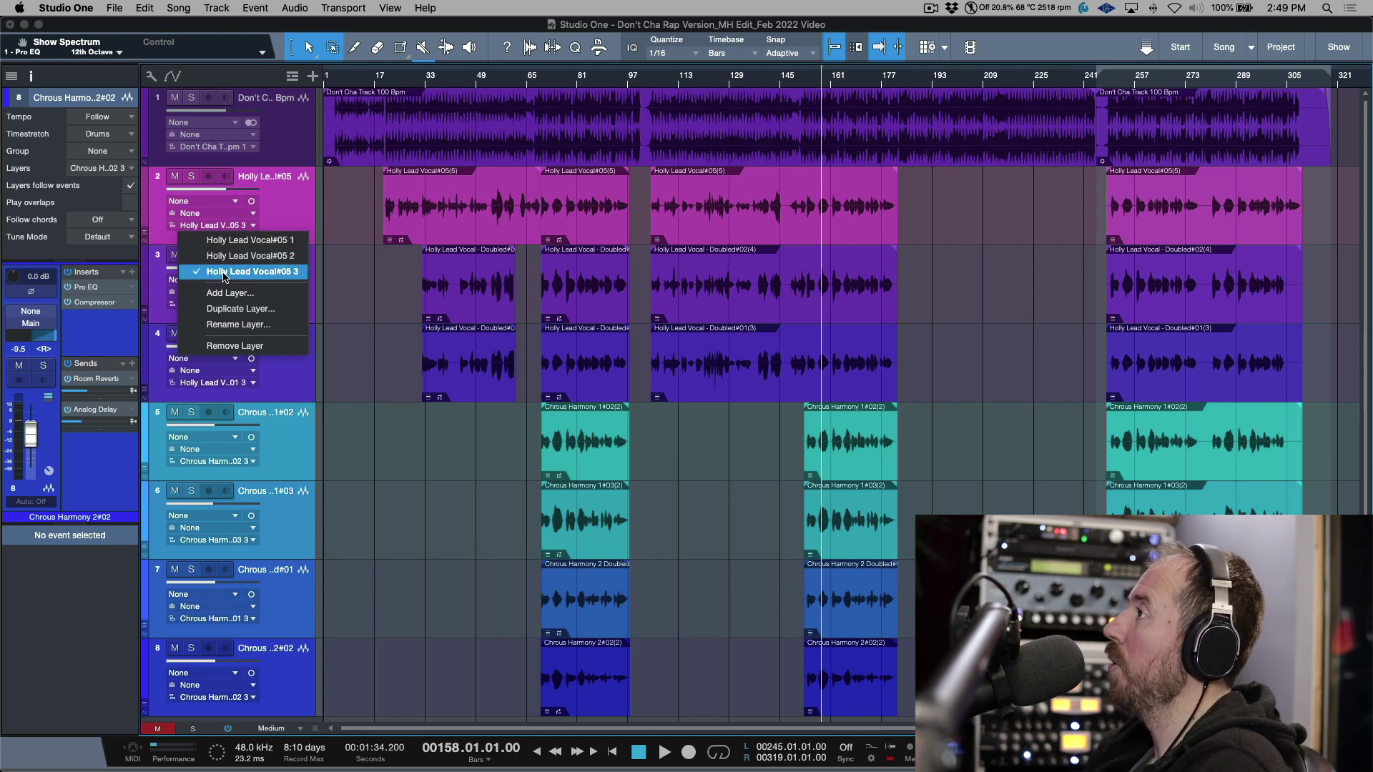
{"action": "left_click", "coordinate": [285, 210]}
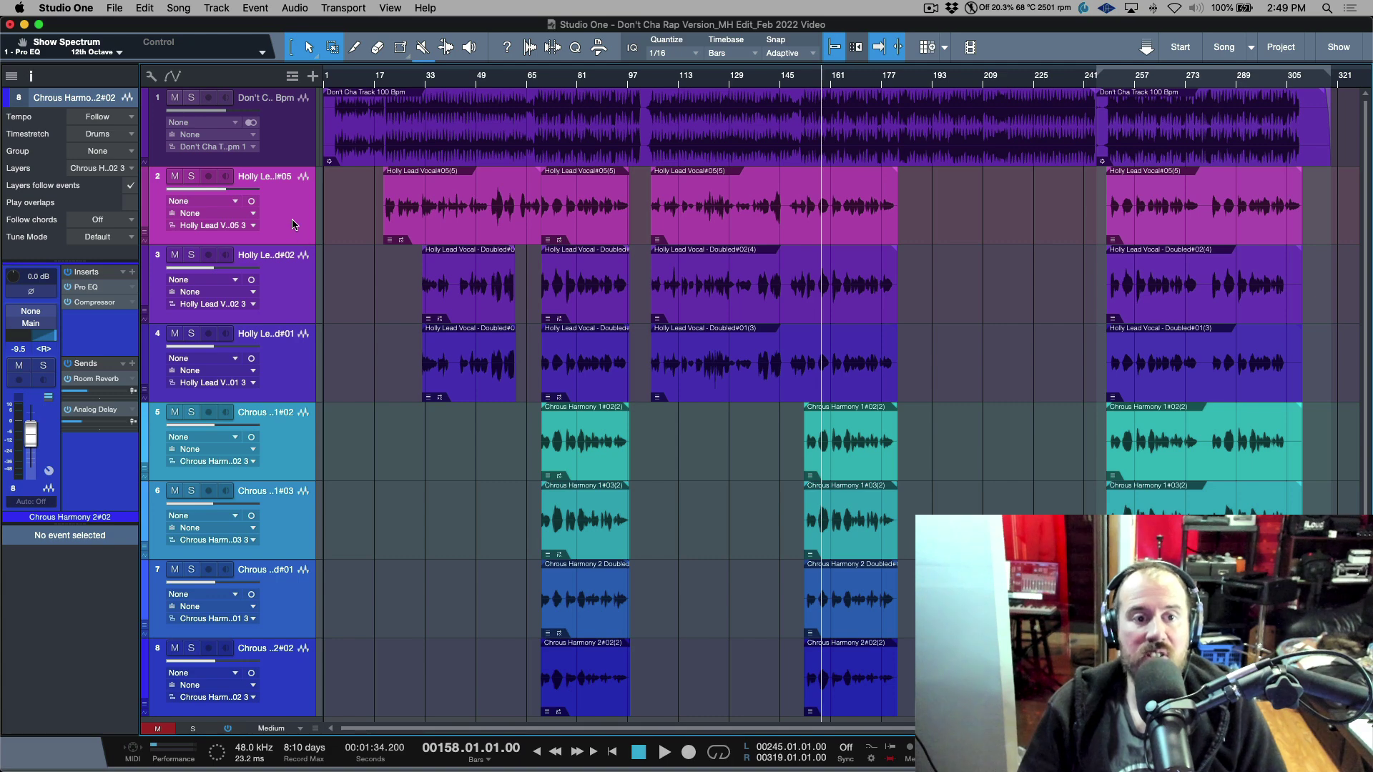
Turn off Layers follow events for vocal tracks 2 through 8 together.
{"action": "left_click", "coordinate": [291, 225]}
{"action": "left_click", "coordinate": [292, 687]}
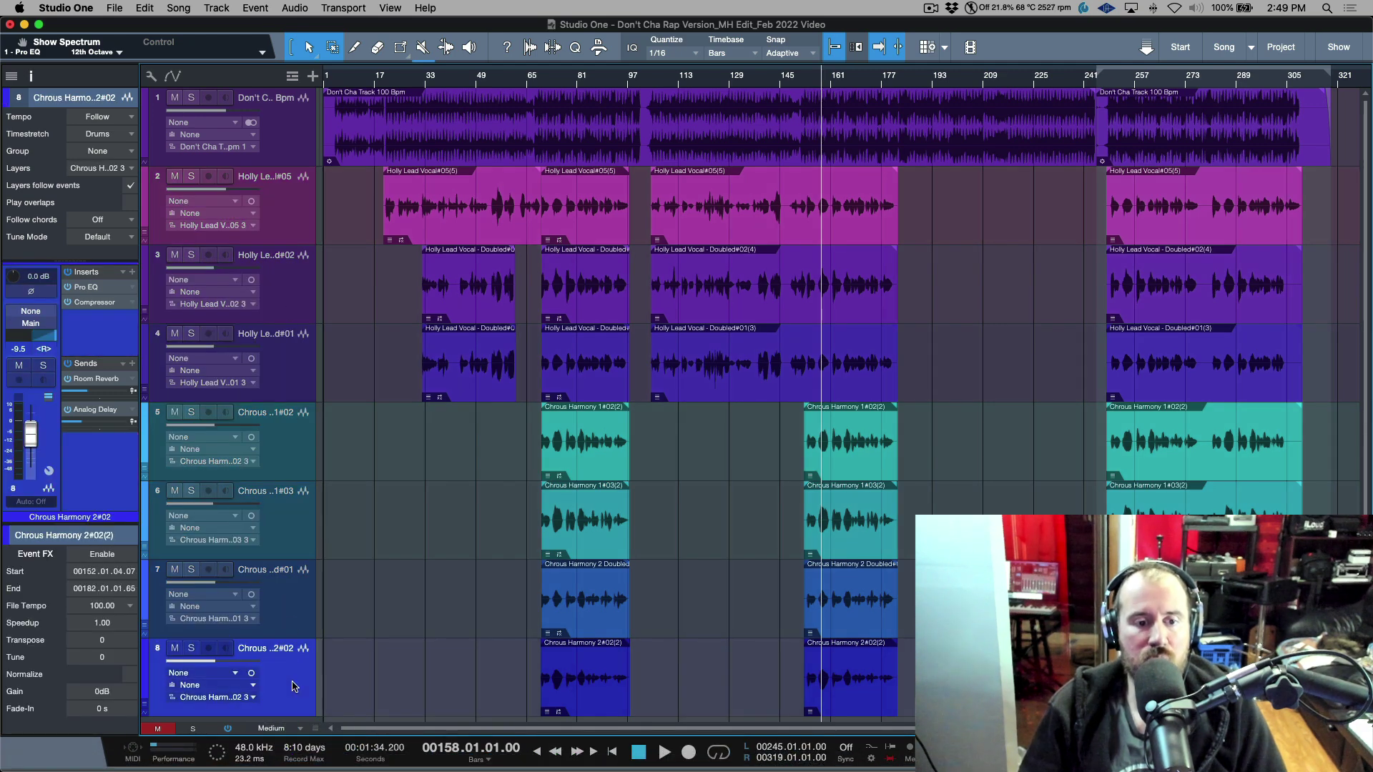
{"action": "left_click", "coordinate": [292, 602]}
{"action": "left_click", "coordinate": [292, 682]}
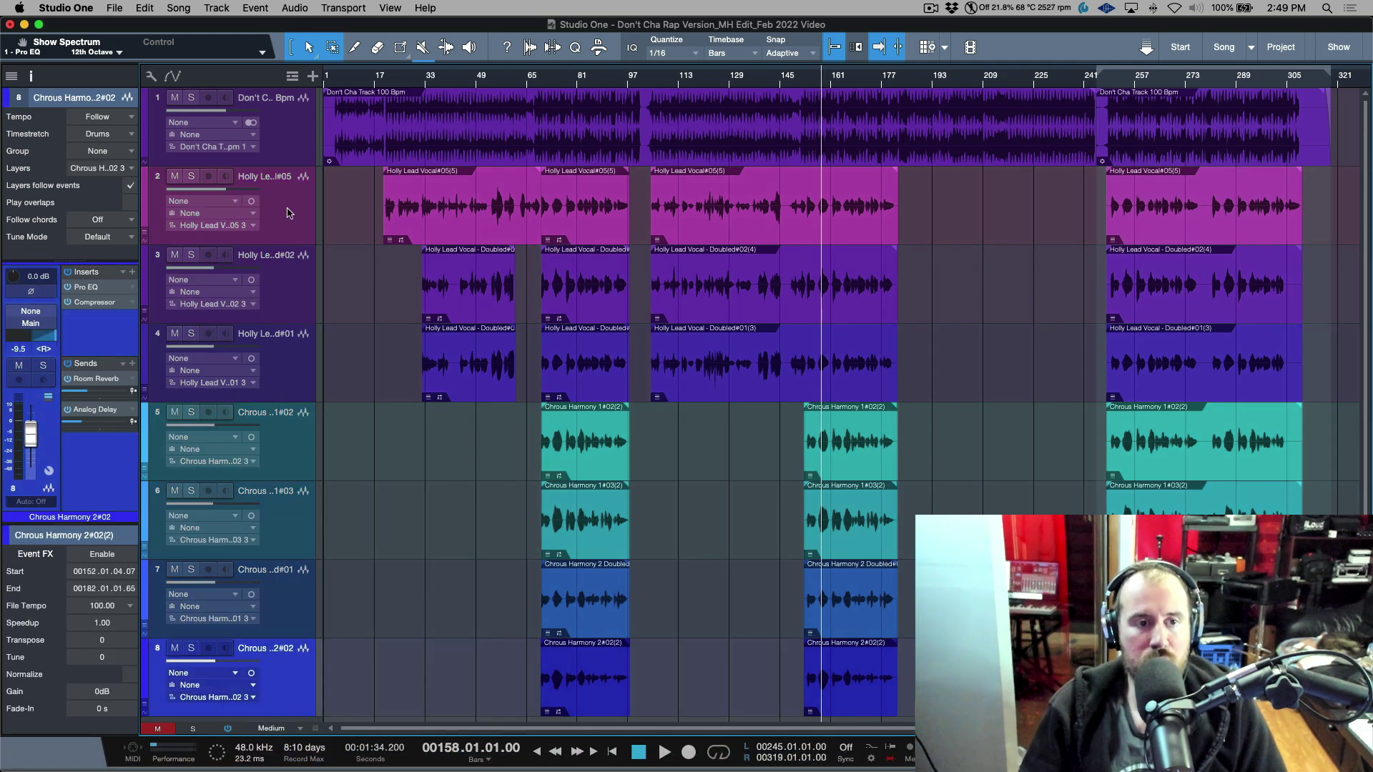
{"action": "left_click", "coordinate": [289, 211], "text": "shift"}
{"action": "left_click", "coordinate": [132, 187]}
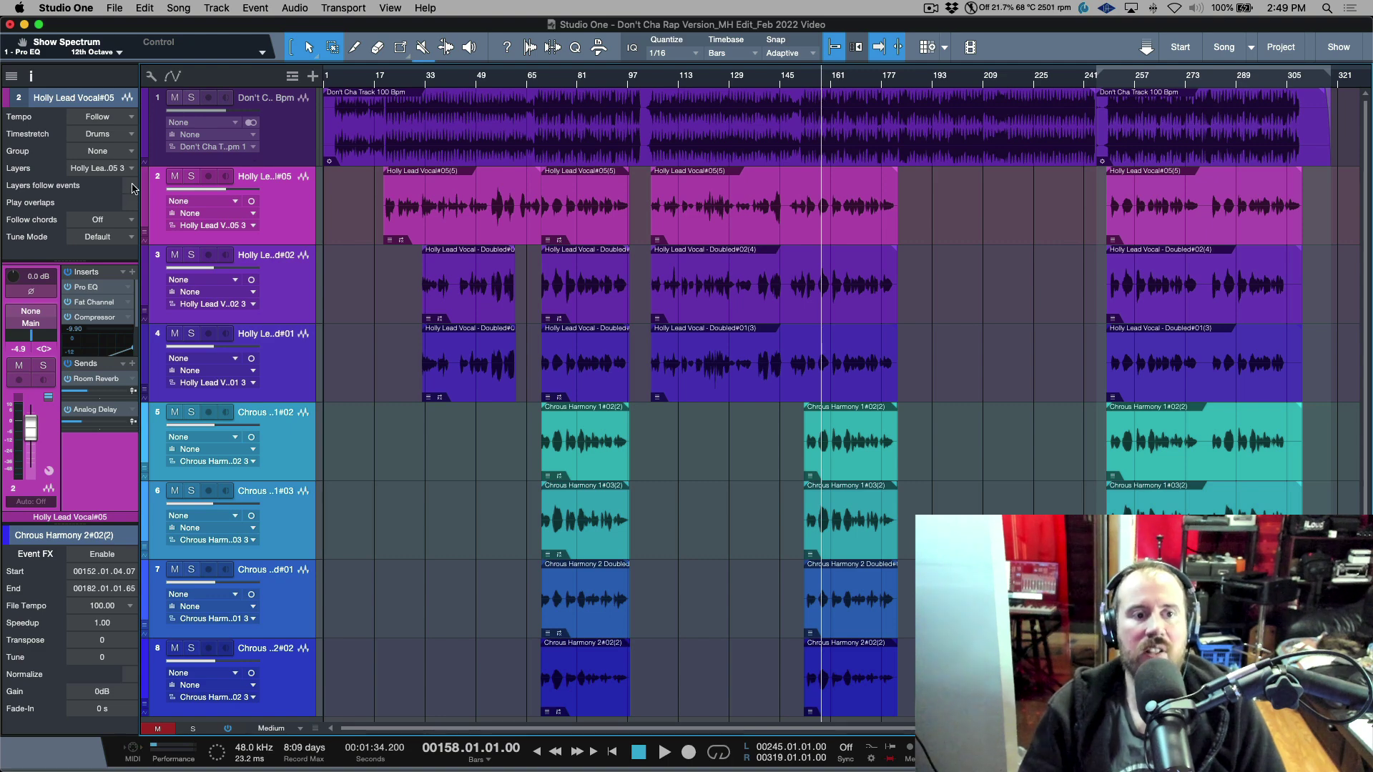
Check the Layers follow events setting on each vocal track from track 3 to track 8.
{"action": "left_click", "coordinate": [290, 236]}
{"action": "left_click", "coordinate": [284, 279]}
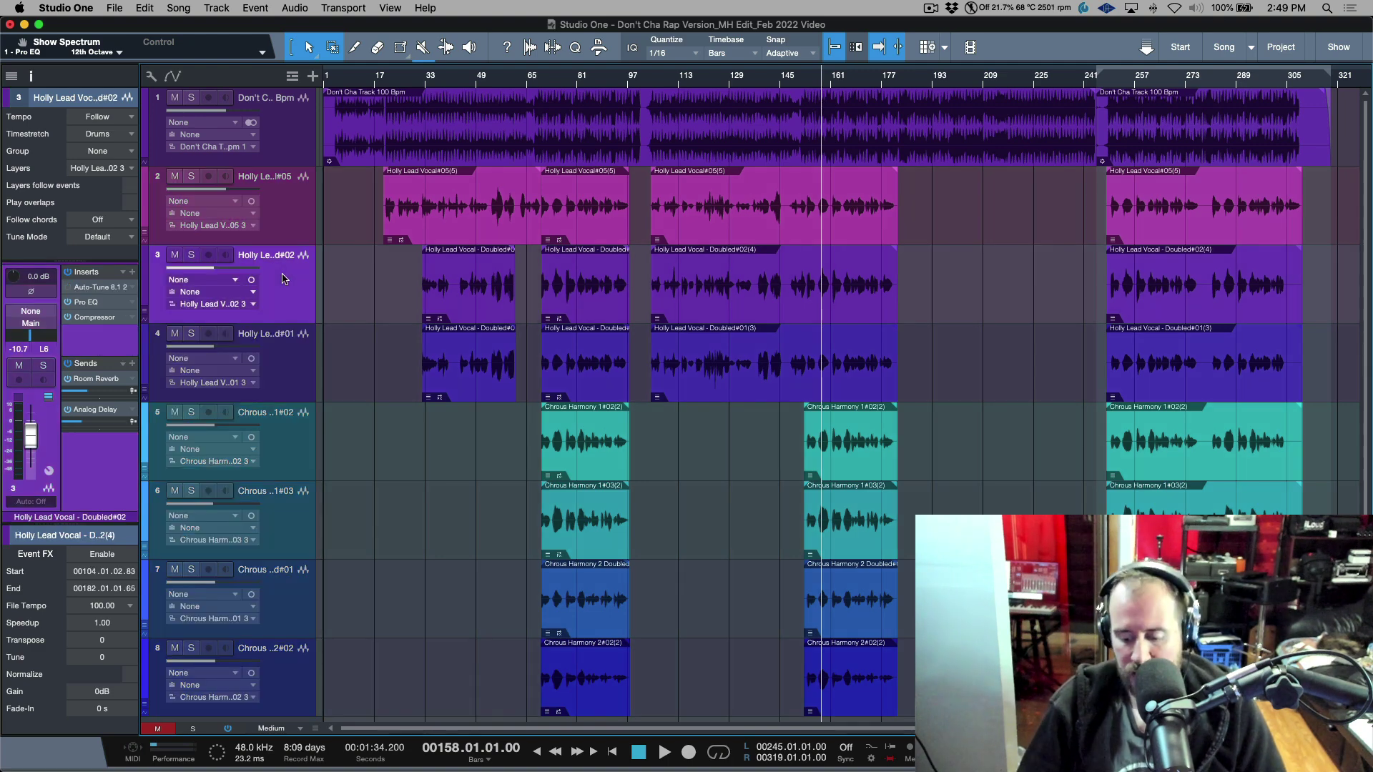
{"action": "key", "text": "Down"}
{"action": "key", "text": "Down"}
{"action": "key", "text": "Down"}
{"action": "key", "text": "Down"}
{"action": "key", "text": "Down"}
{"action": "key", "text": "Up"}
{"action": "key", "text": "Up"}
{"action": "key", "text": "Up"}
{"action": "key", "text": "Up"}
{"action": "key", "text": "Up"}
{"action": "key", "text": "Up"}
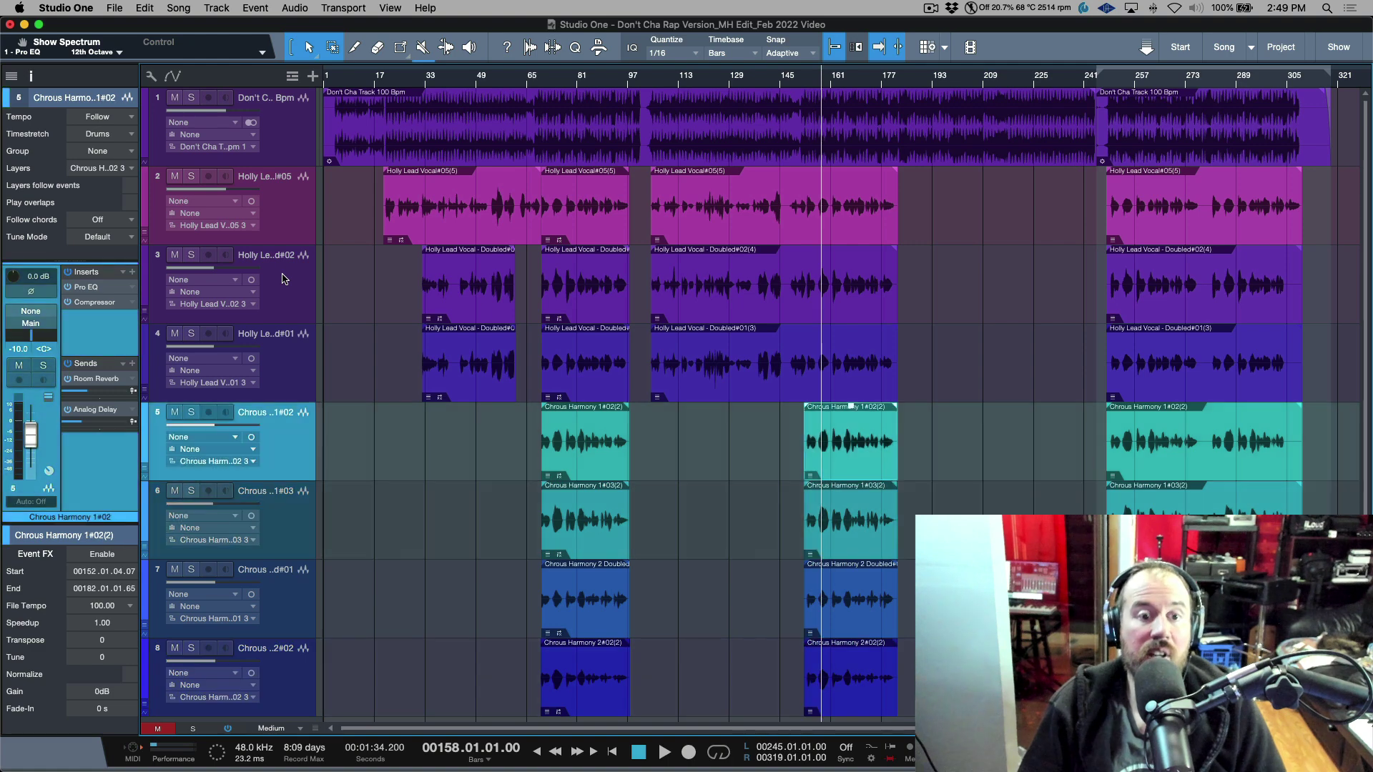
Try moving track 2's third lead vocal event to start at bar 117 without its layers following, and undo the move.
{"action": "left_click", "coordinate": [965, 229]}
{"action": "left_click_drag", "start_coordinate": [844, 228], "coordinate": [884, 232]}
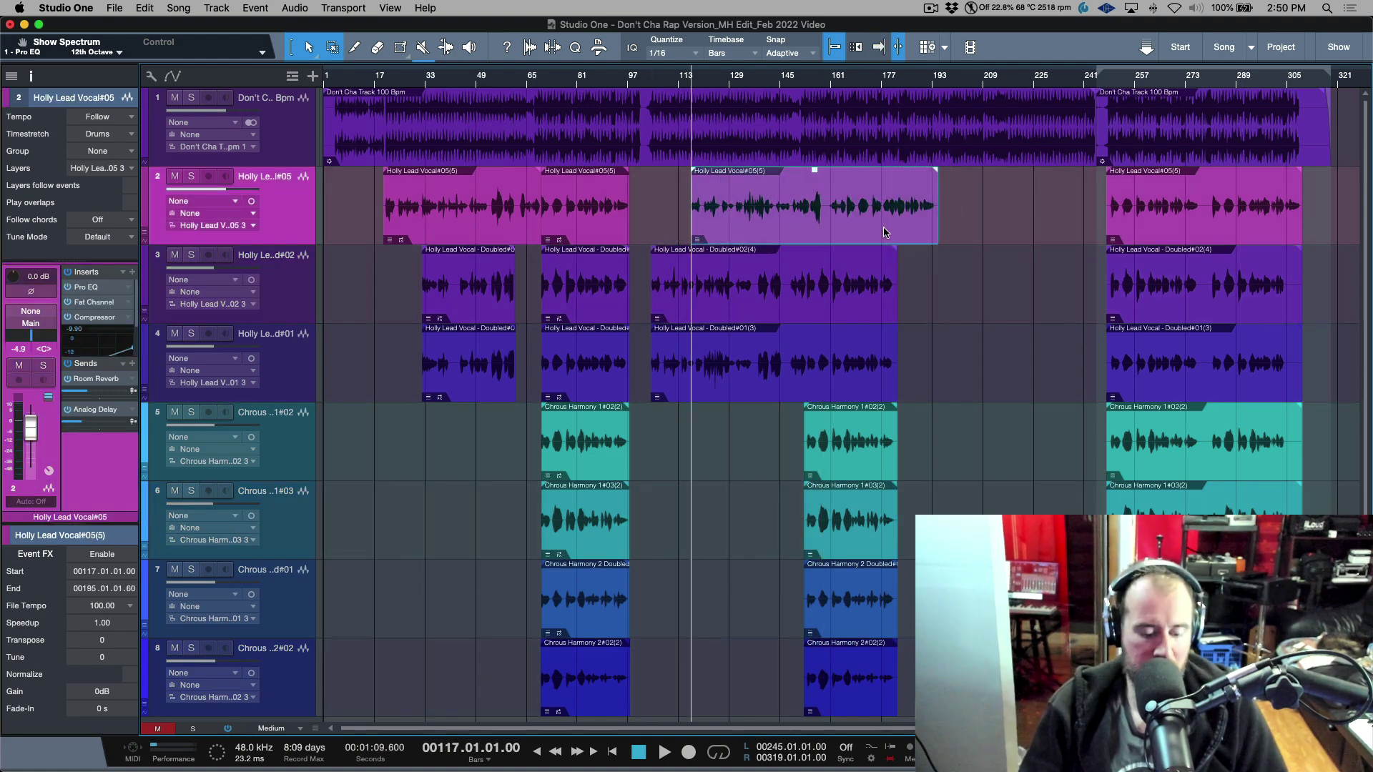
{"action": "key", "text": "shift+l"}
{"action": "key", "text": "shift+l"}
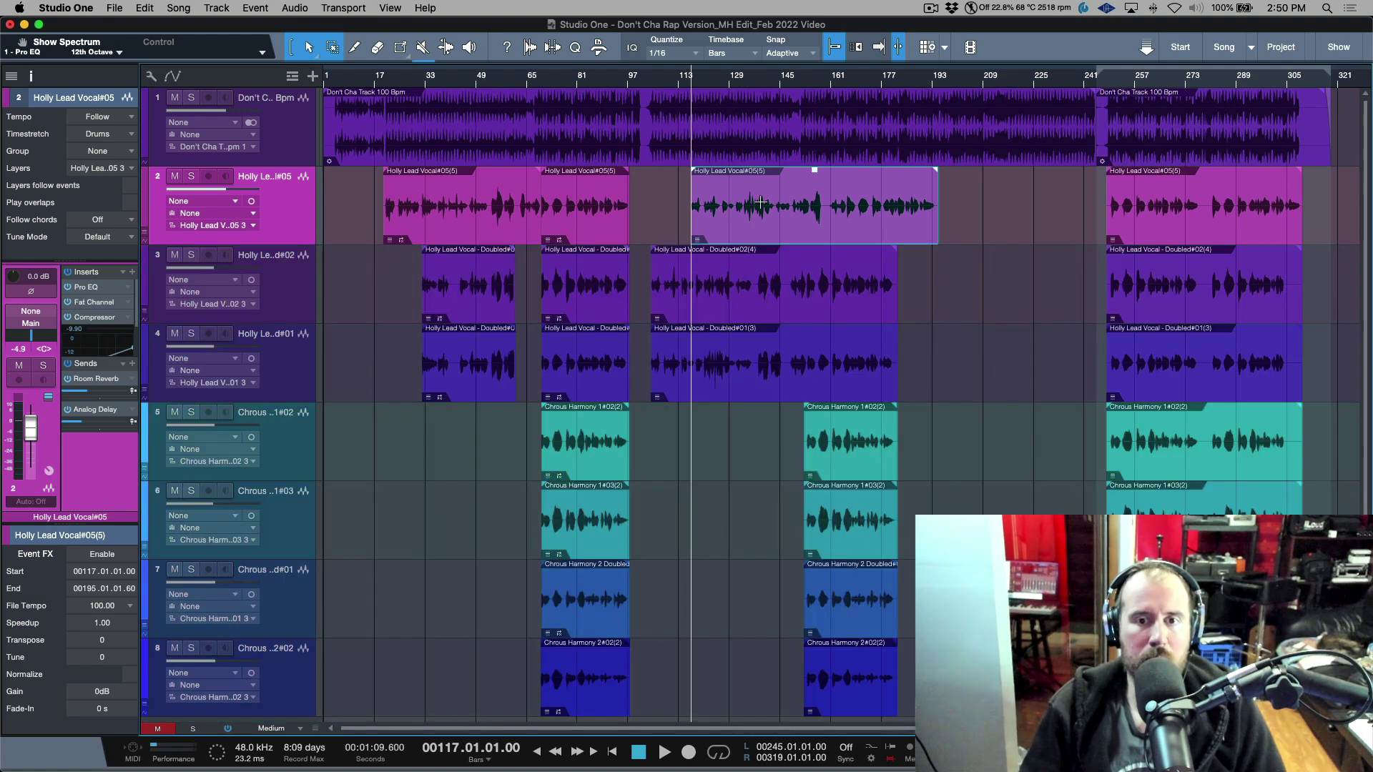
{"action": "key", "text": "super+z"}
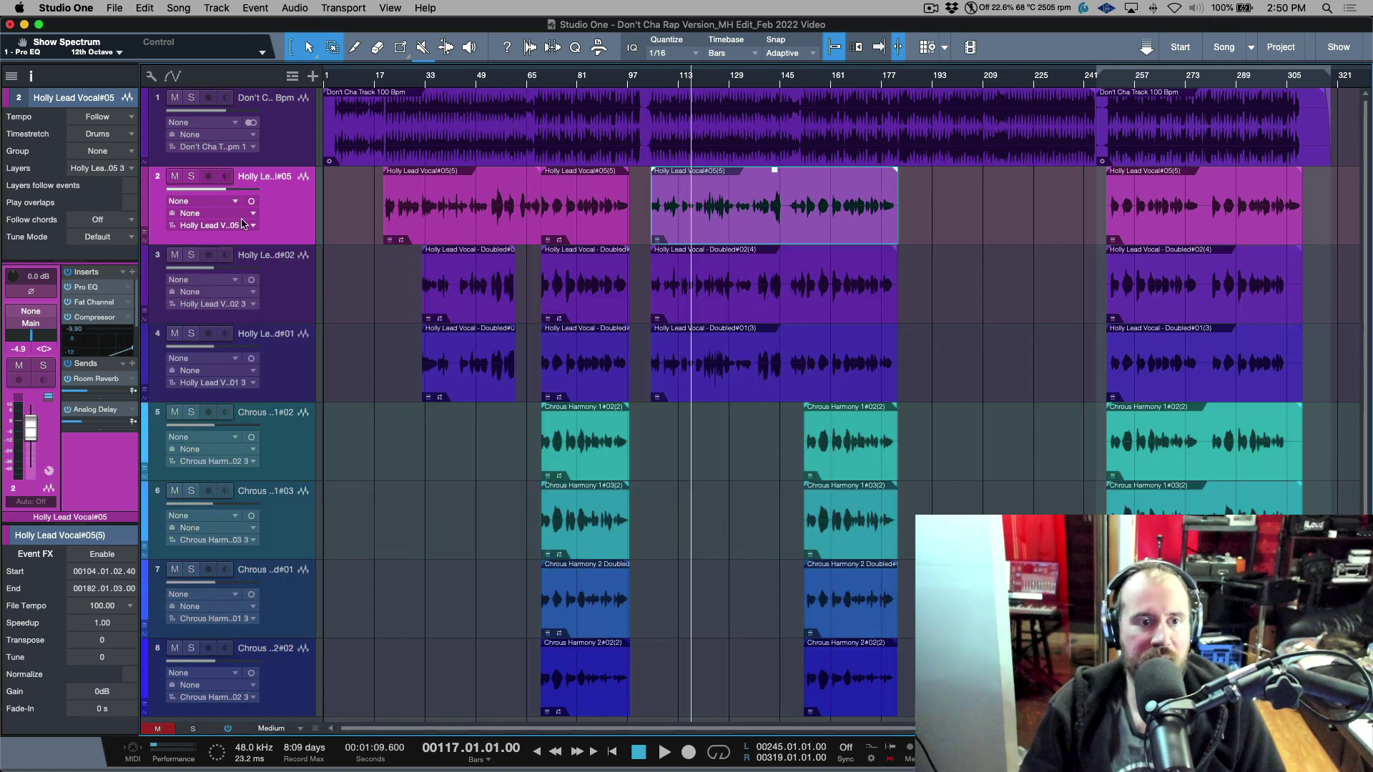
Turn on Layers follow events for lead vocal track 2, try moving its third event to bar 127, and undo the move.
{"action": "left_click", "coordinate": [131, 186]}
{"action": "left_click_drag", "start_coordinate": [794, 232], "coordinate": [862, 236]}
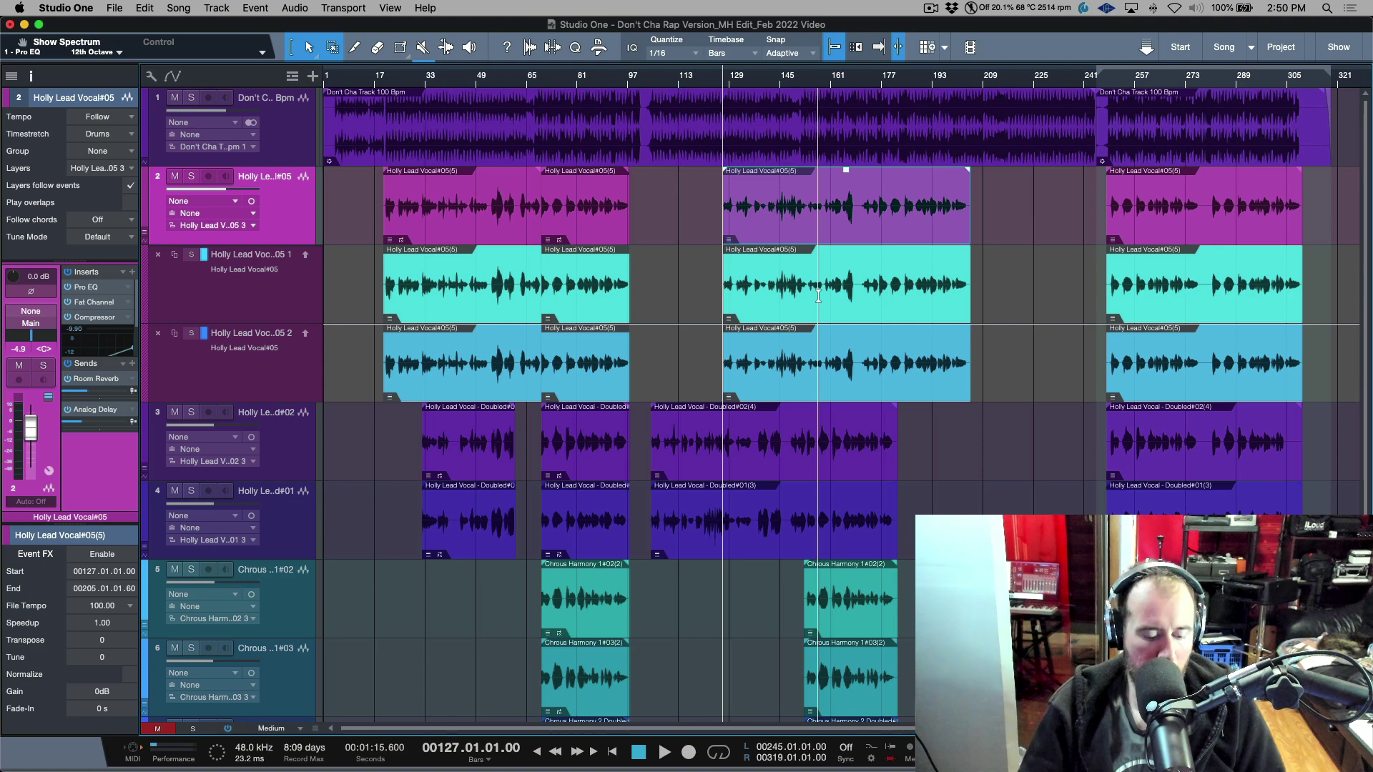
{"action": "key", "text": "super+z"}
{"action": "key", "text": "super+z"}
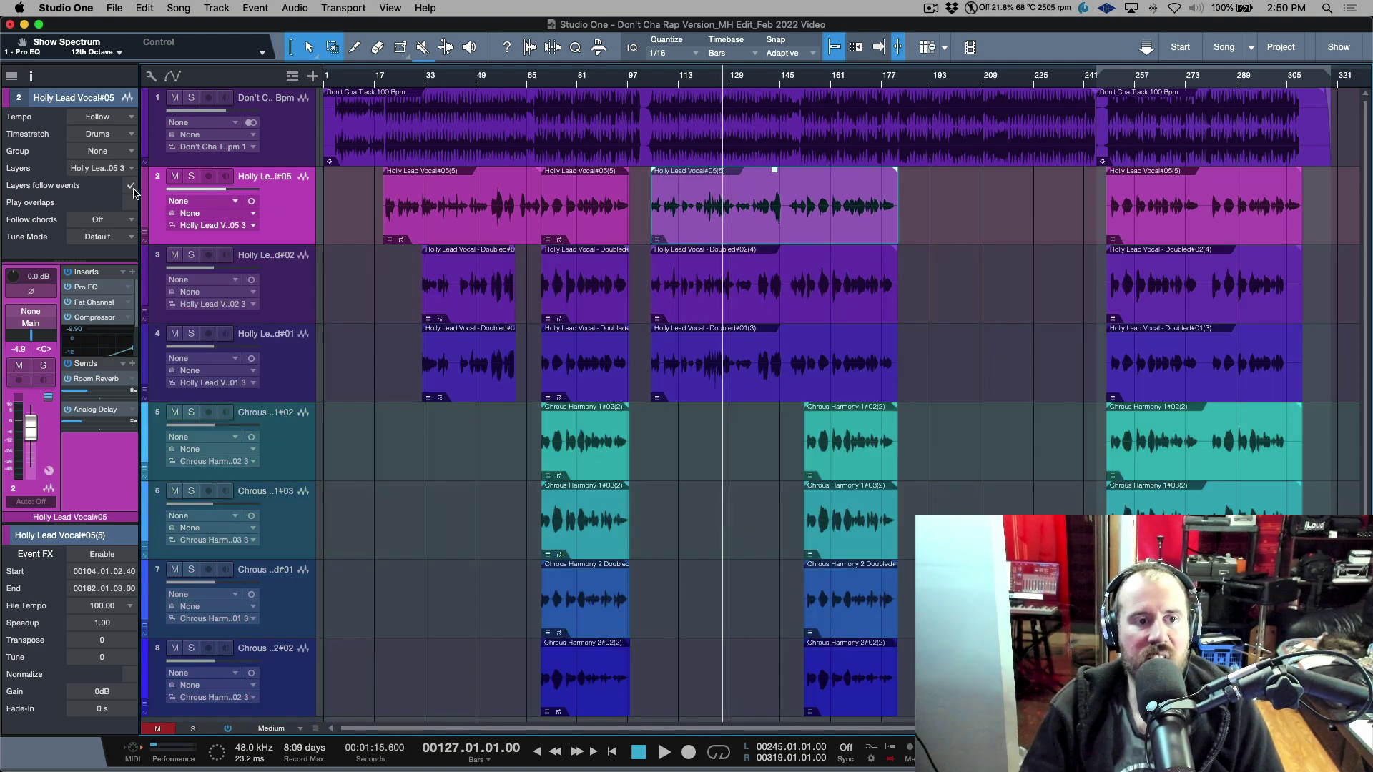
Recheck the Layers follow events setting on the doubled lead vocal and chorus harmony tracks.
{"action": "key", "text": "Down"}
{"action": "key", "text": "Down"}
{"action": "key", "text": "Down"}
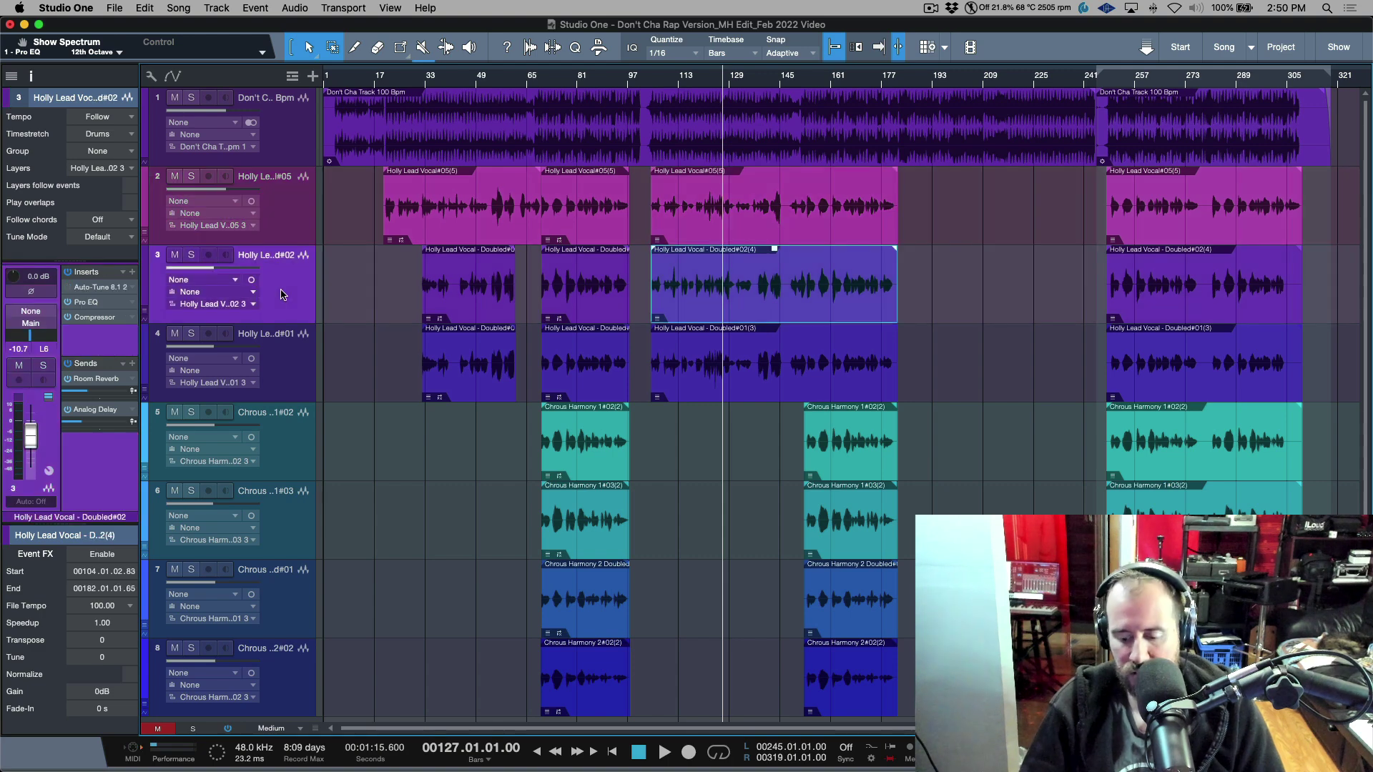
{"action": "key", "text": "Down"}
{"action": "key", "text": "Down"}
{"action": "key", "text": "Down"}
{"action": "key", "text": "Up"}
{"action": "key", "text": "Up"}
{"action": "key", "text": "Up"}
{"action": "key", "text": "Up"}
{"action": "key", "text": "Up"}
{"action": "key", "text": "Up"}
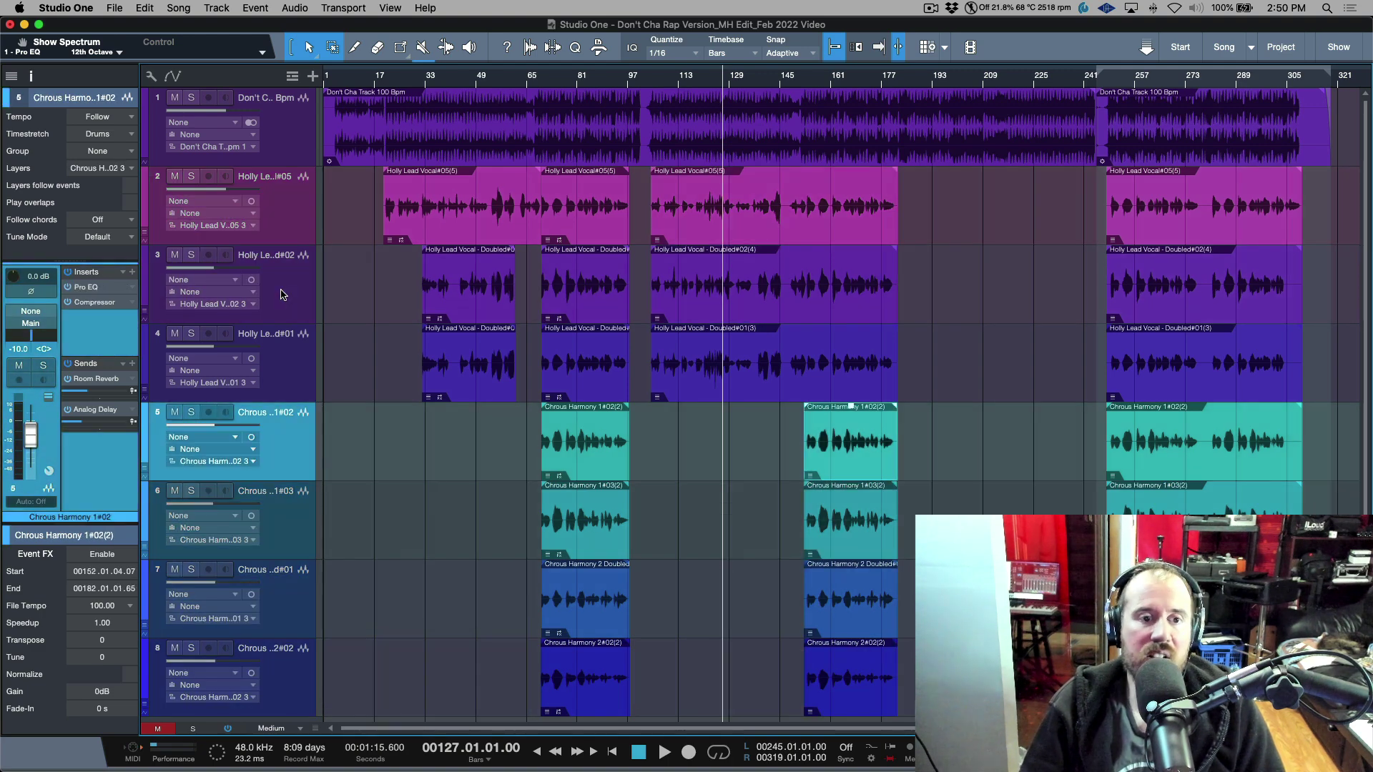
{"action": "key", "text": "super+d"}
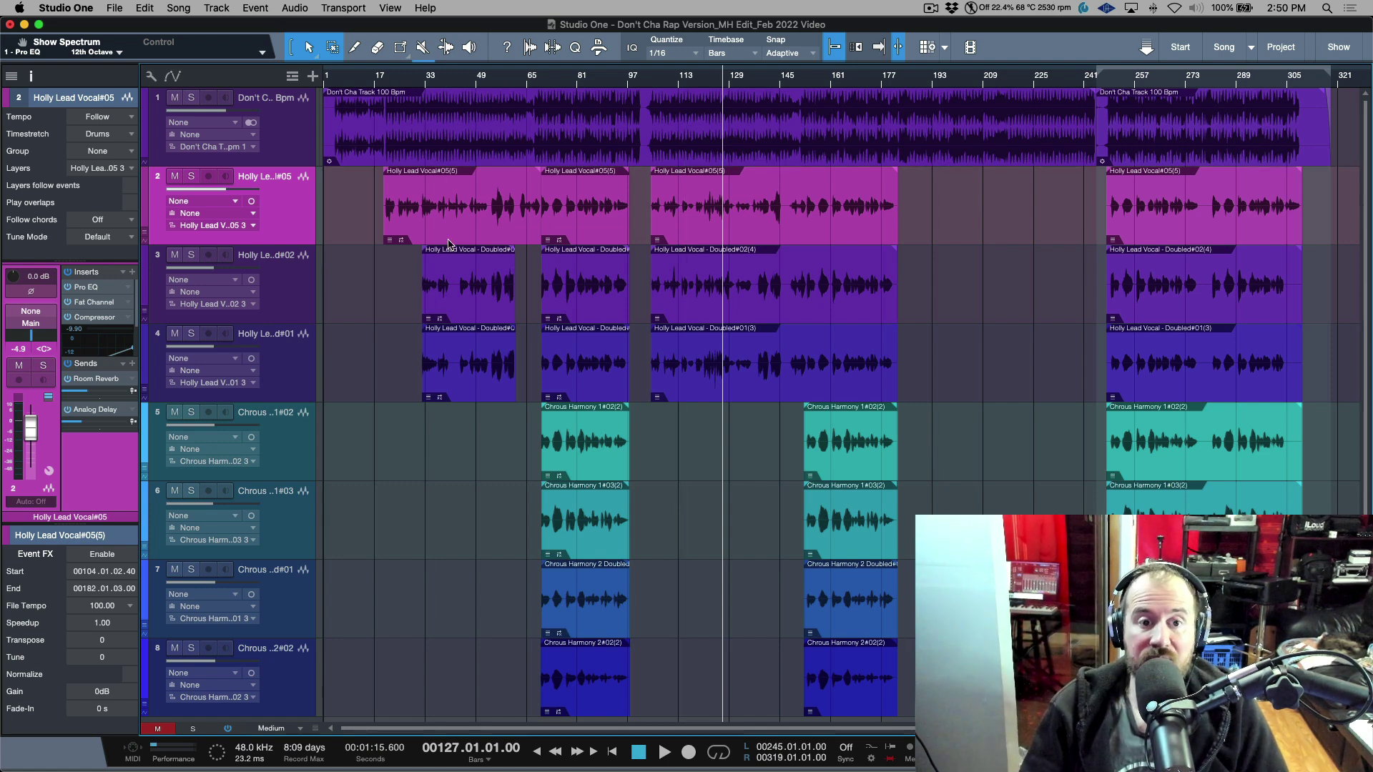
Create a new clip version for all the audio events on lead vocal track 2.
{"action": "left_click_drag", "start_coordinate": [350, 231], "coordinate": [1180, 223]}
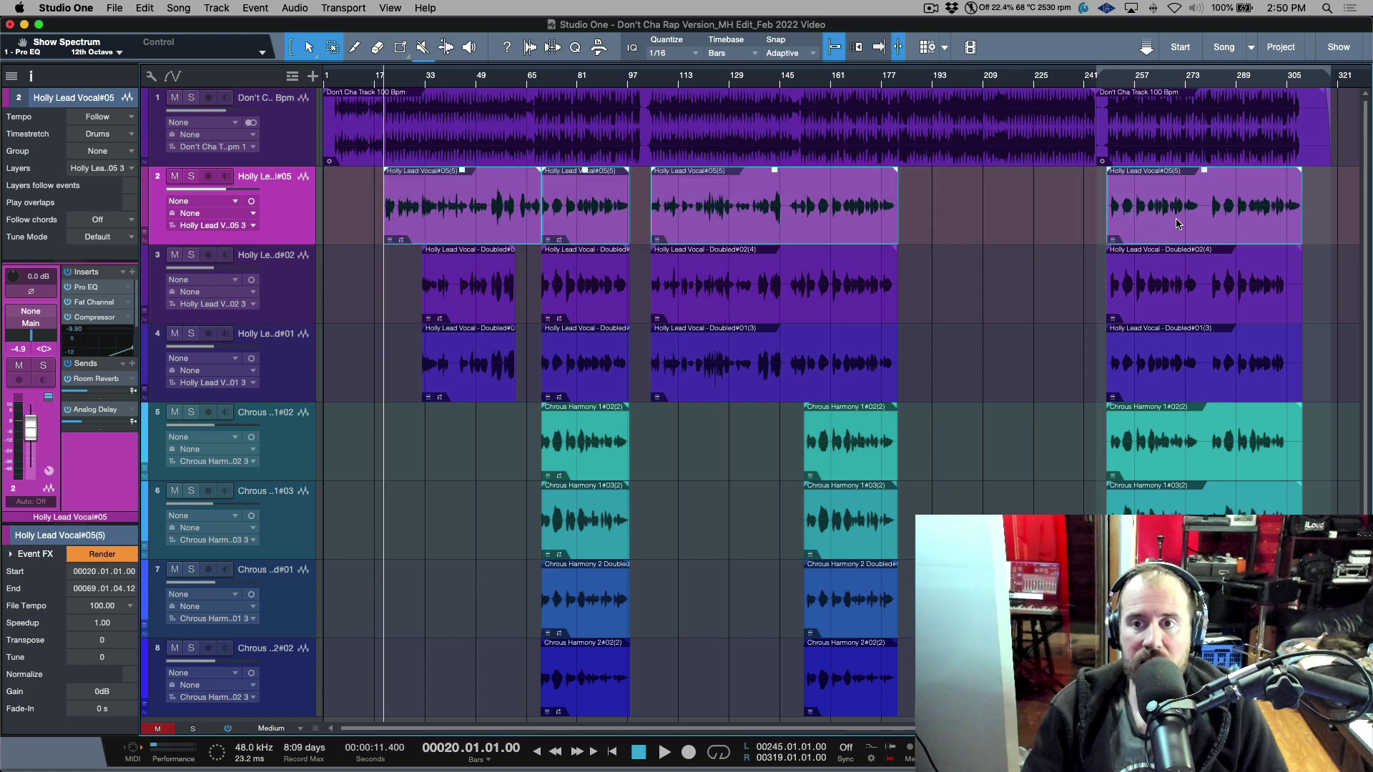
{"action": "right_click", "coordinate": [772, 233]}
{"action": "mouse_move", "coordinate": [823, 570]}
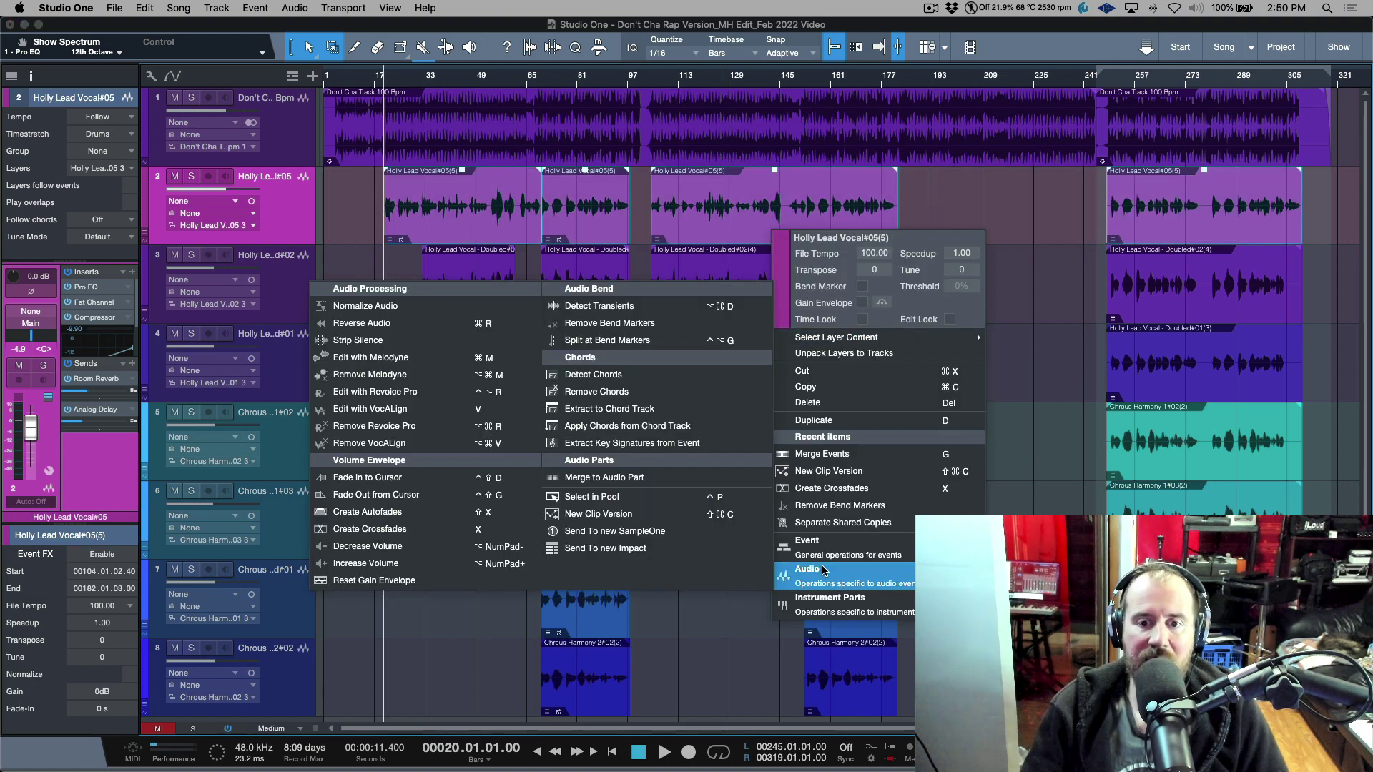
{"action": "left_click", "coordinate": [645, 515]}
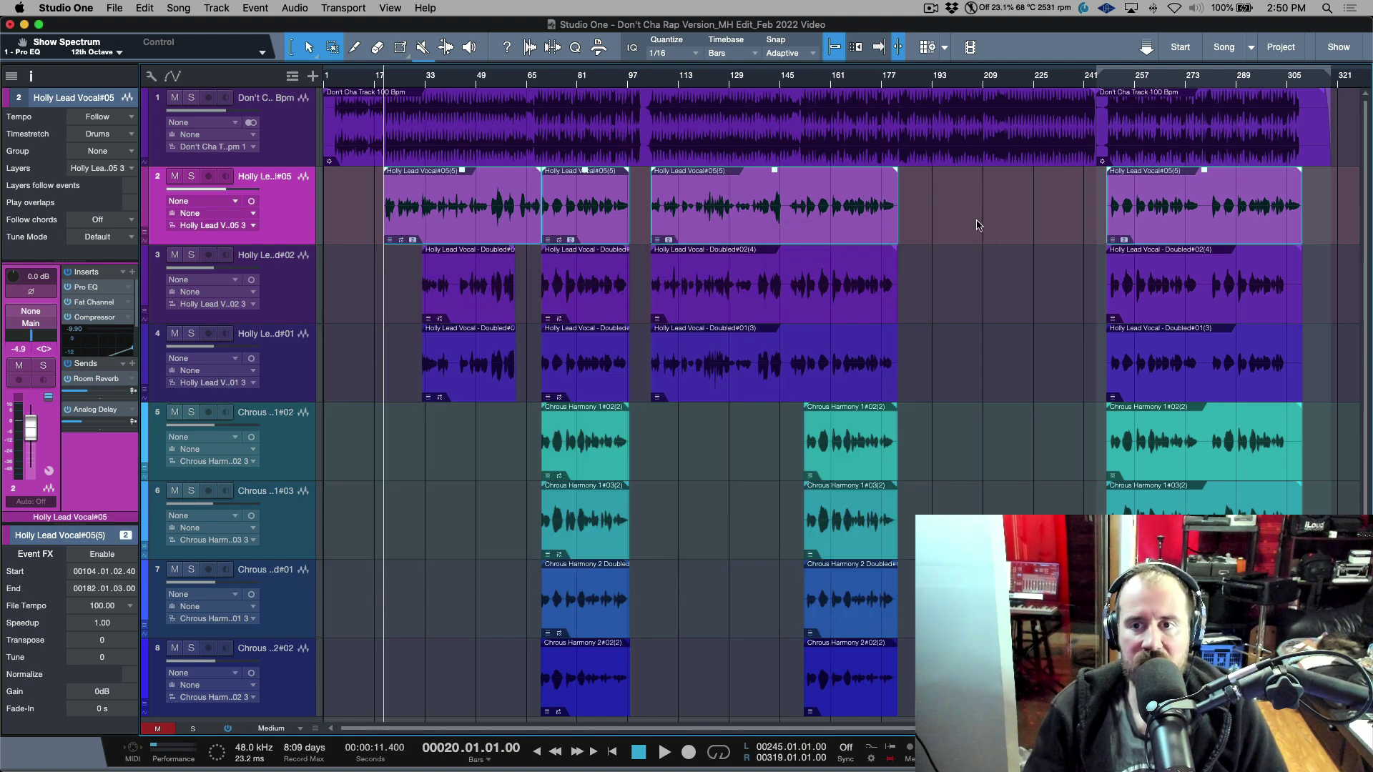
Raise the gain over a range starting at bar 148 in track 2's third lead vocal event, on layer 3.
{"action": "left_click", "coordinate": [254, 226]}
{"action": "left_click", "coordinate": [290, 204]}
{"action": "left_click", "coordinate": [817, 198]}
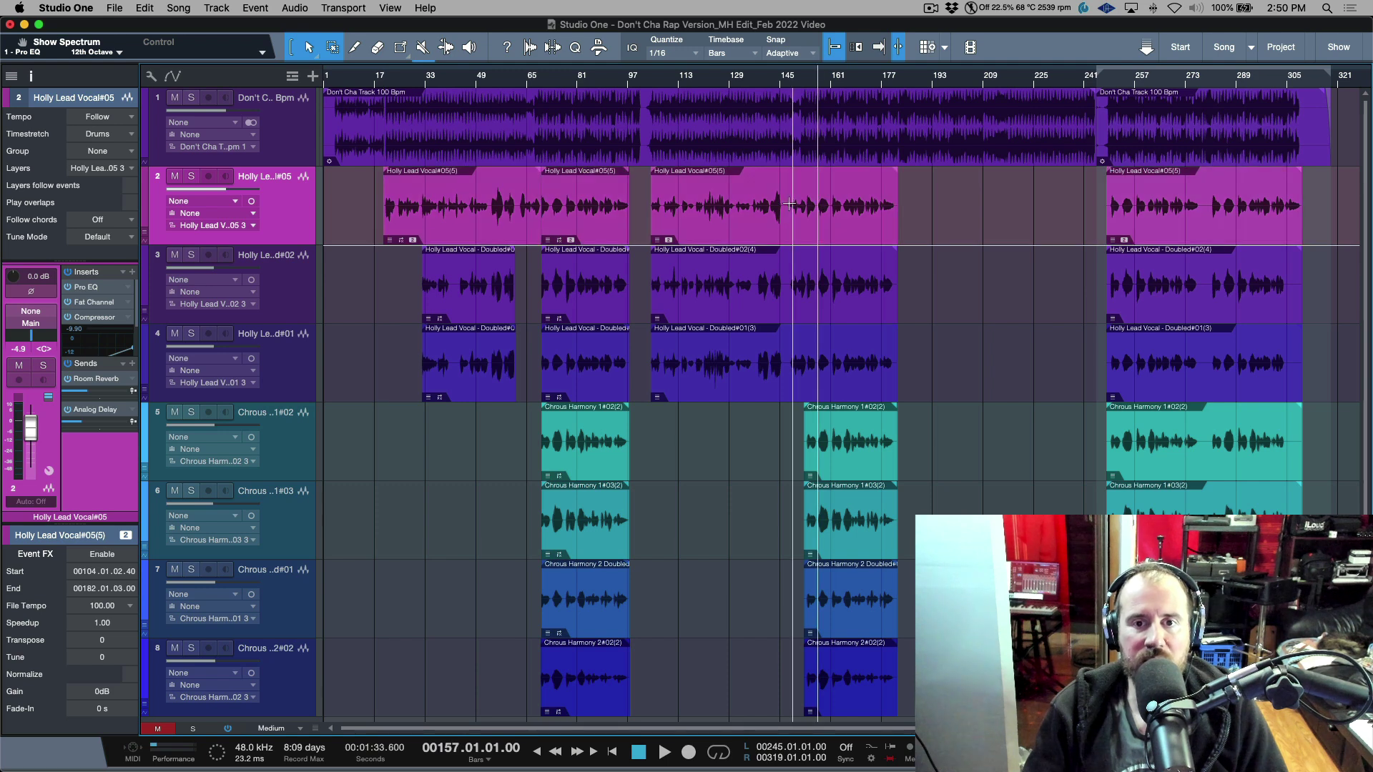
{"action": "left_click", "coordinate": [831, 231]}
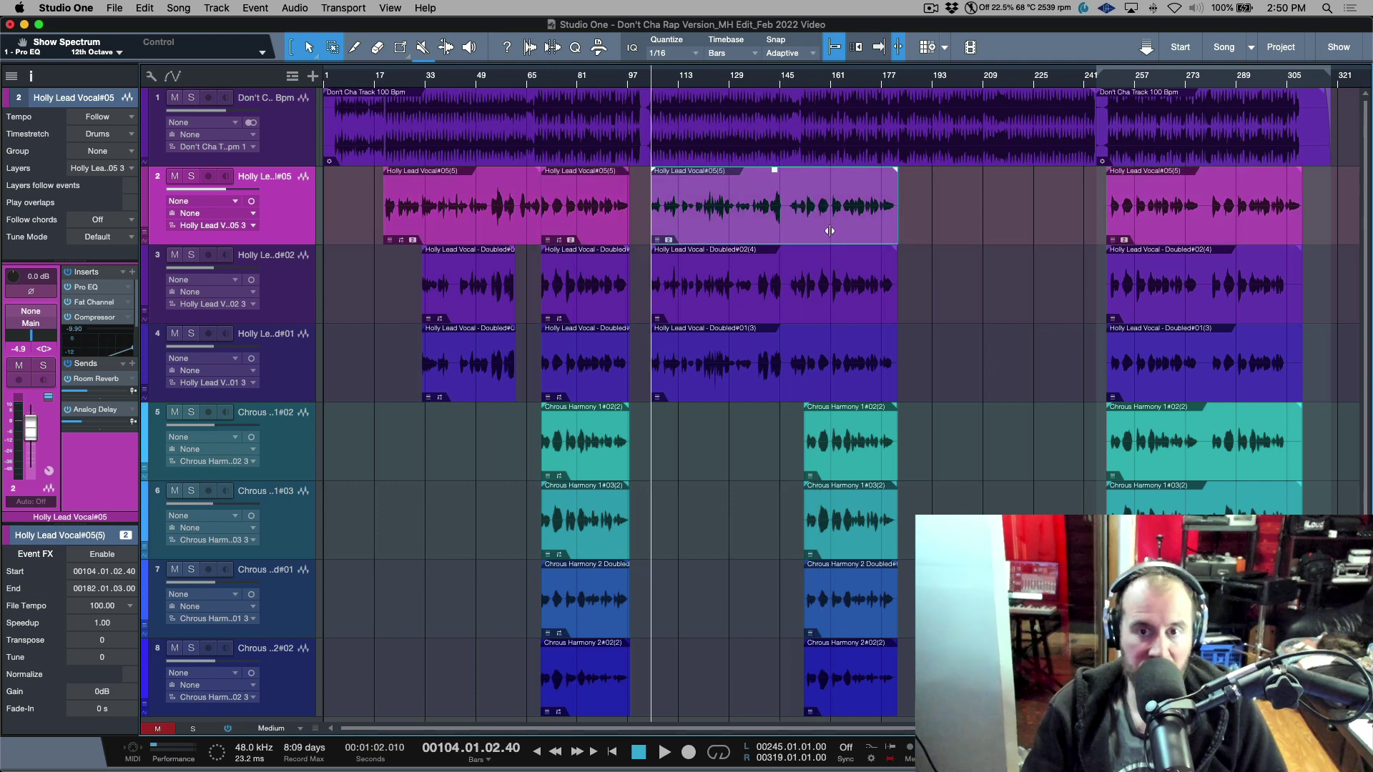
{"action": "left_click_drag", "start_coordinate": [790, 193], "coordinate": [843, 188]}
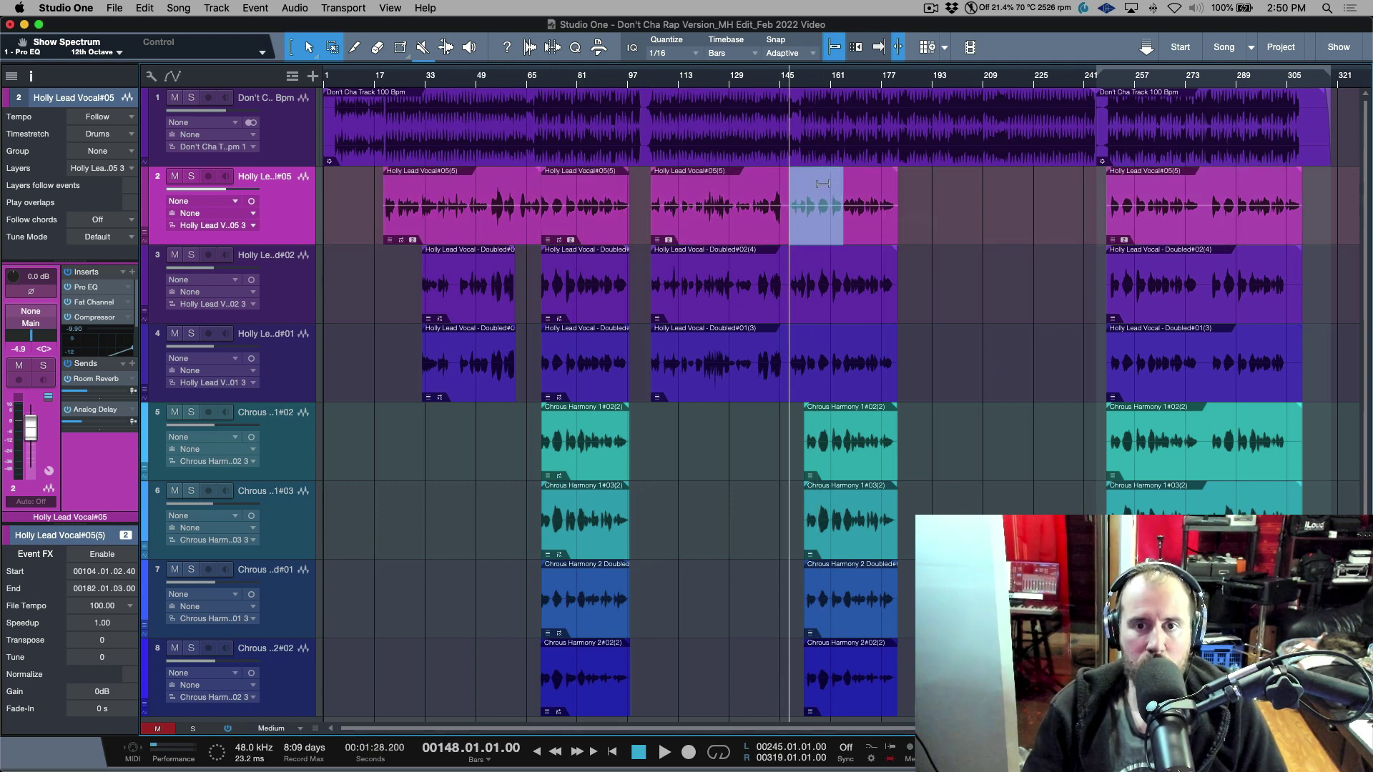
{"action": "left_click_drag", "start_coordinate": [823, 184], "coordinate": [826, 174]}
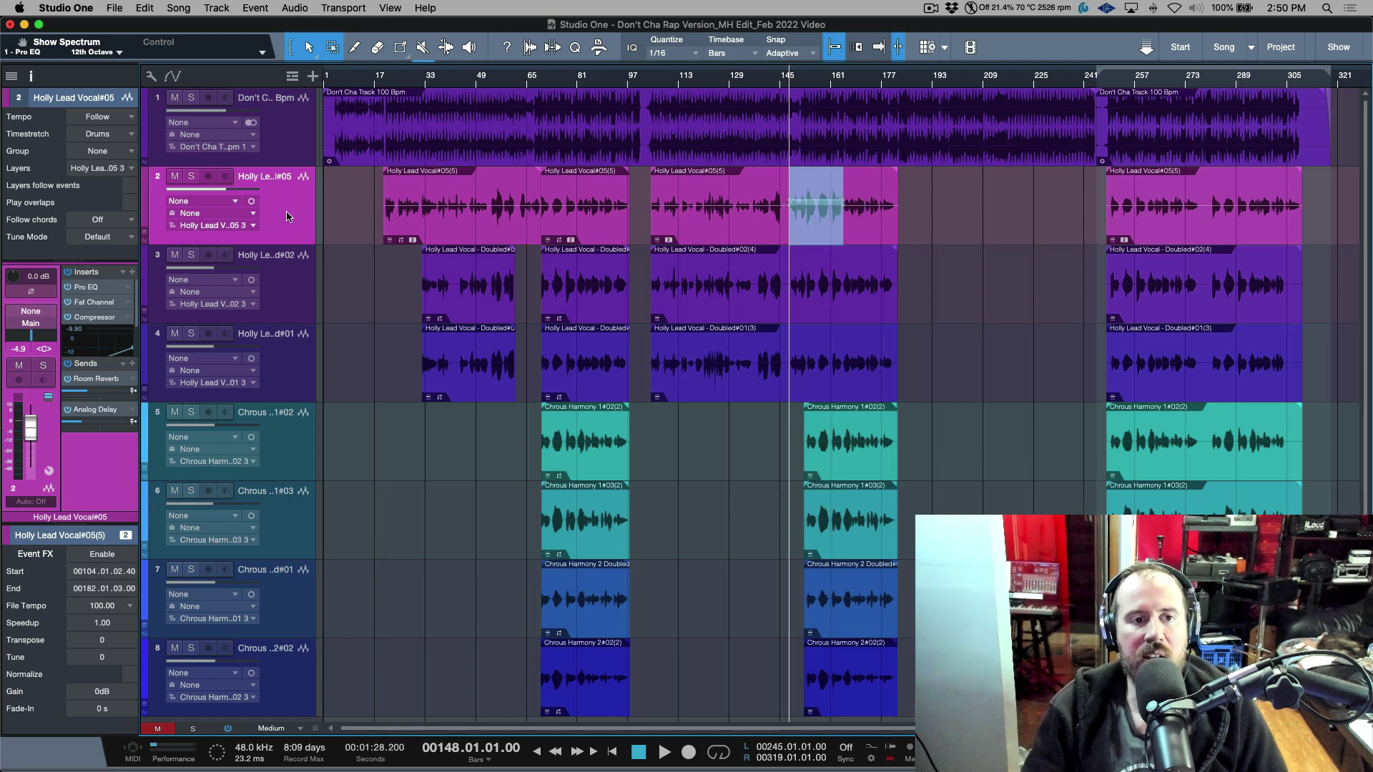
Compare layers 1, 2 and 3 of lead vocal track 2, end on layer 3, and clear the range selection.
{"action": "left_click", "coordinate": [252, 225]}
{"action": "left_click", "coordinate": [250, 240]}
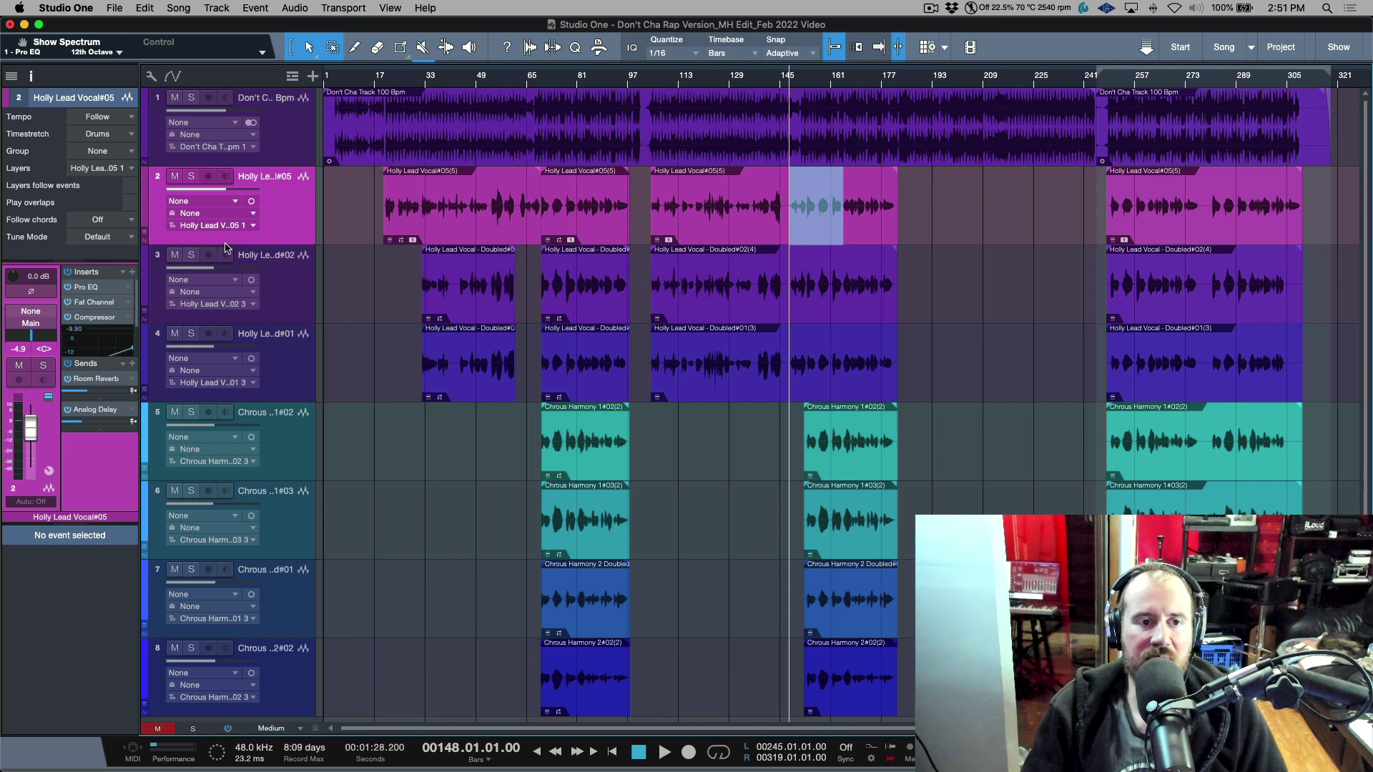
{"action": "left_click", "coordinate": [251, 226]}
{"action": "left_click", "coordinate": [259, 255]}
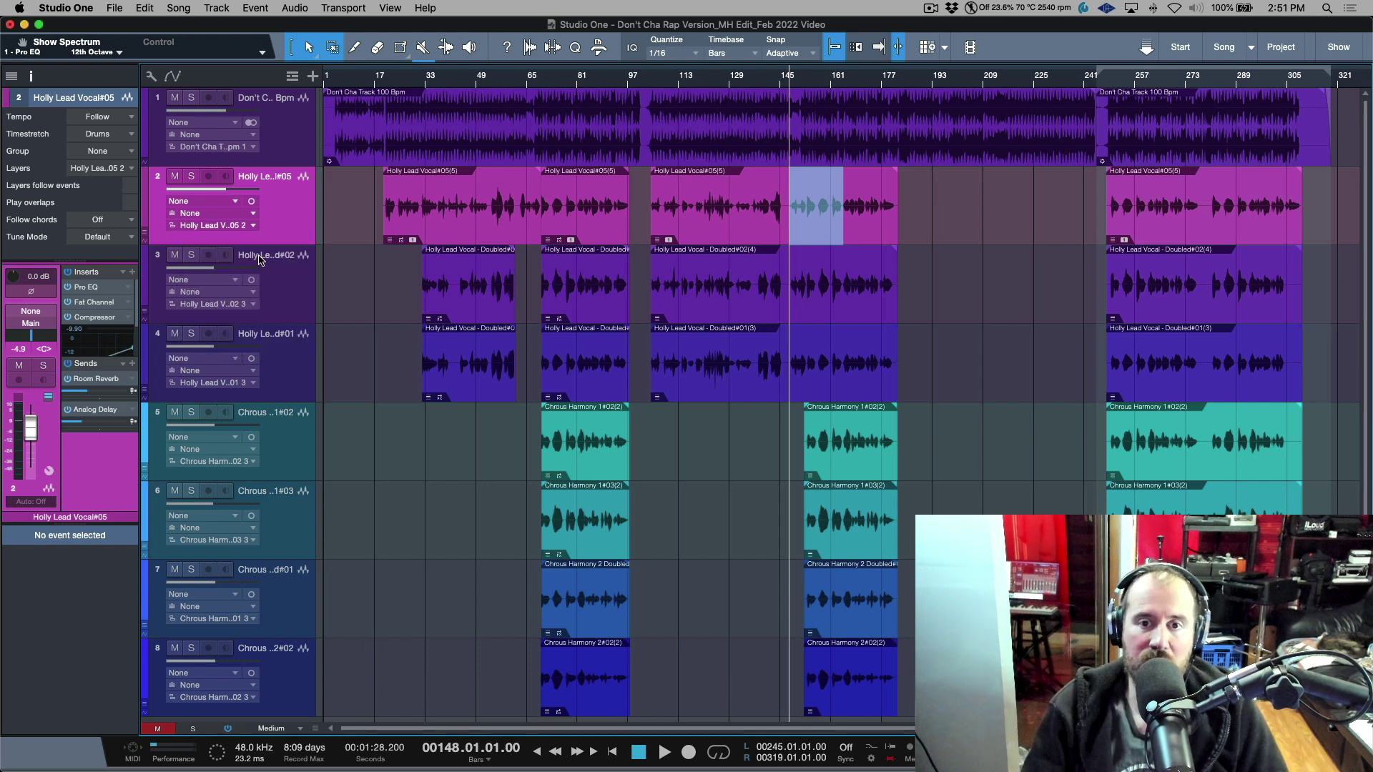
{"action": "left_click", "coordinate": [256, 227]}
{"action": "left_click", "coordinate": [261, 276]}
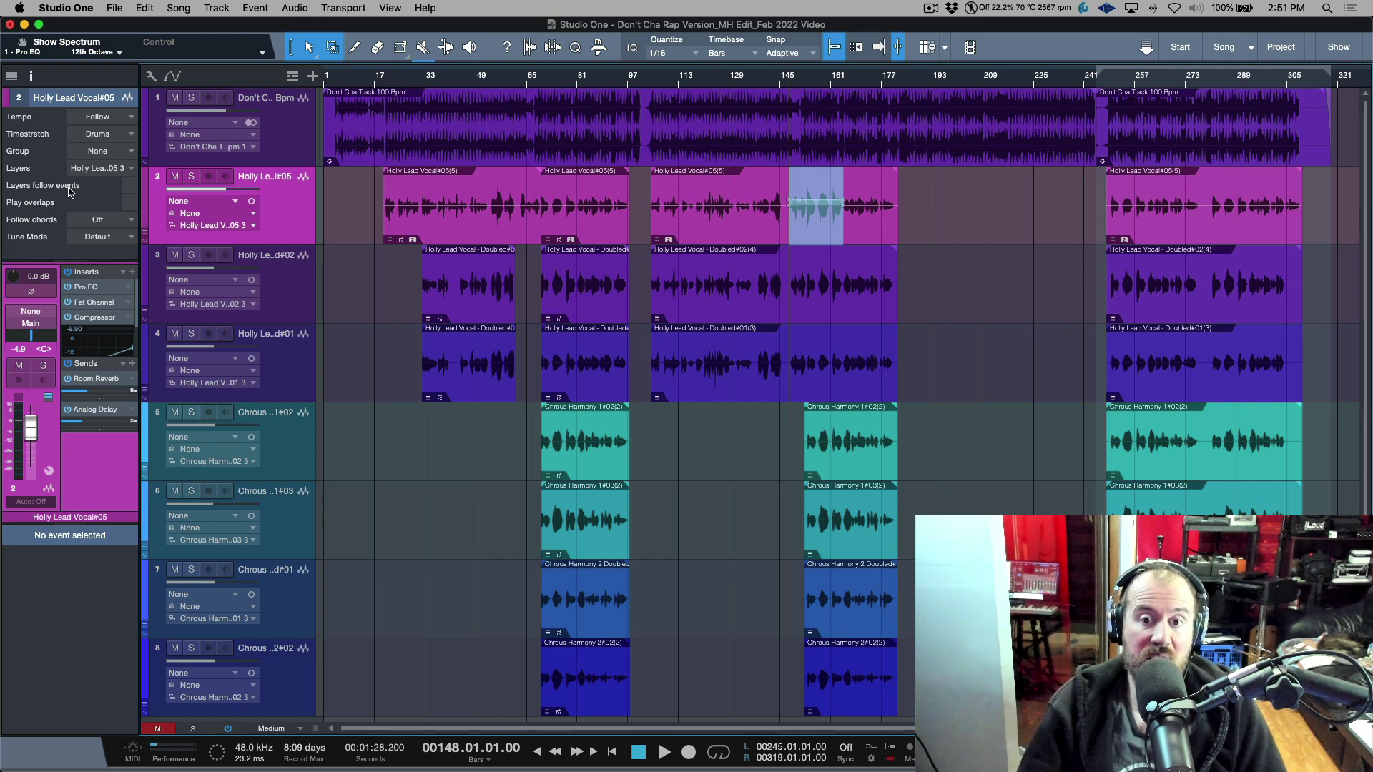
{"action": "left_click", "coordinate": [922, 238]}
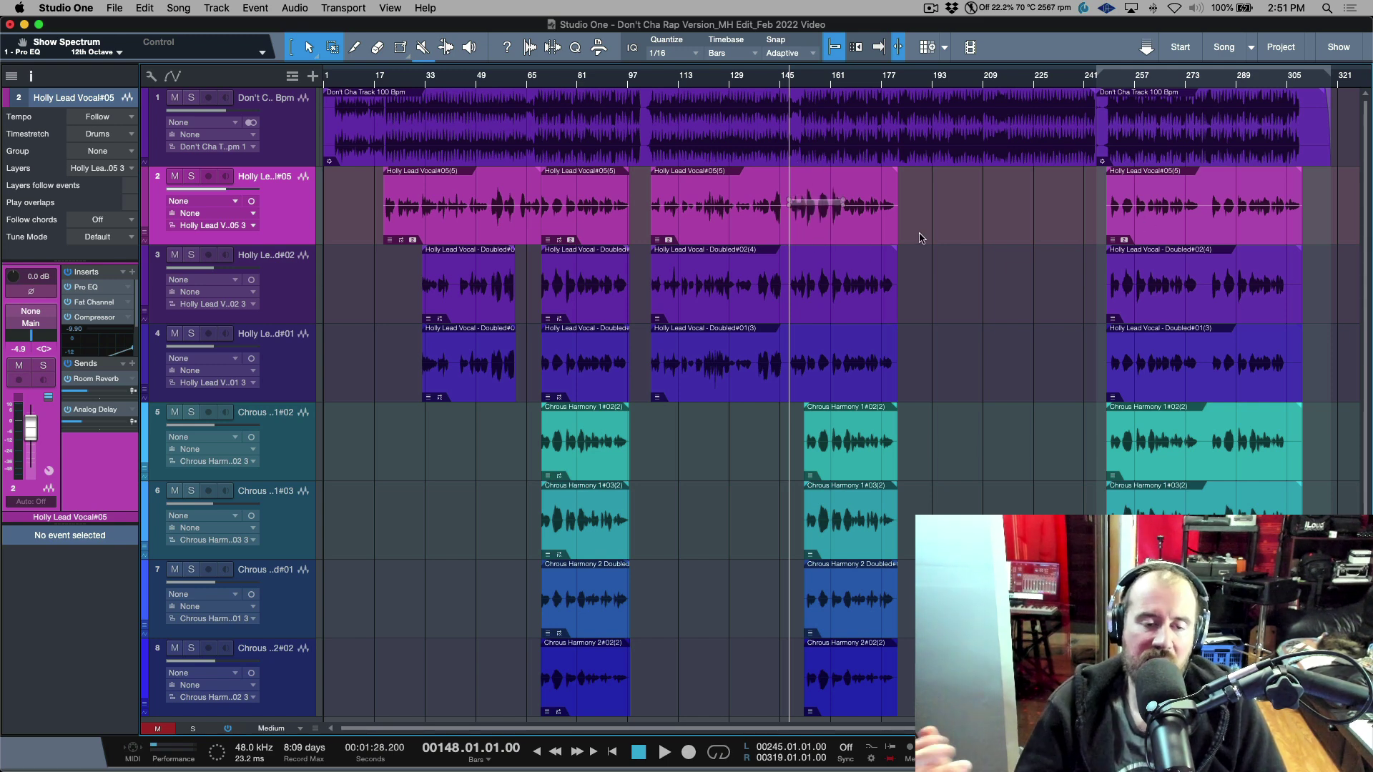